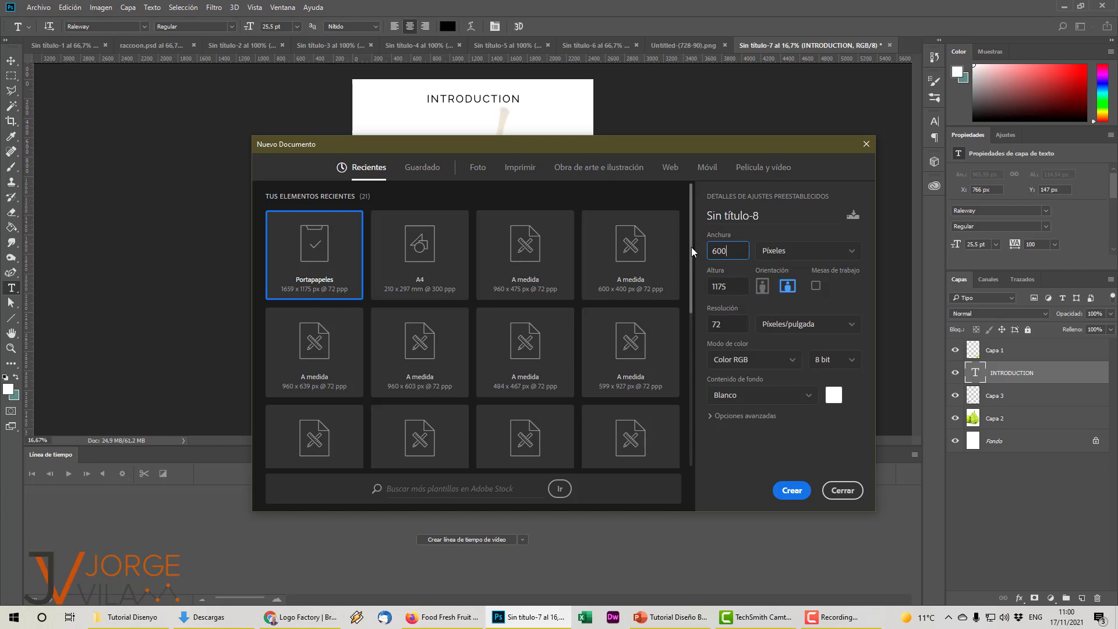
Set the new document's height to 400 pixels and create the 600 × 400 px document
key("Tab")
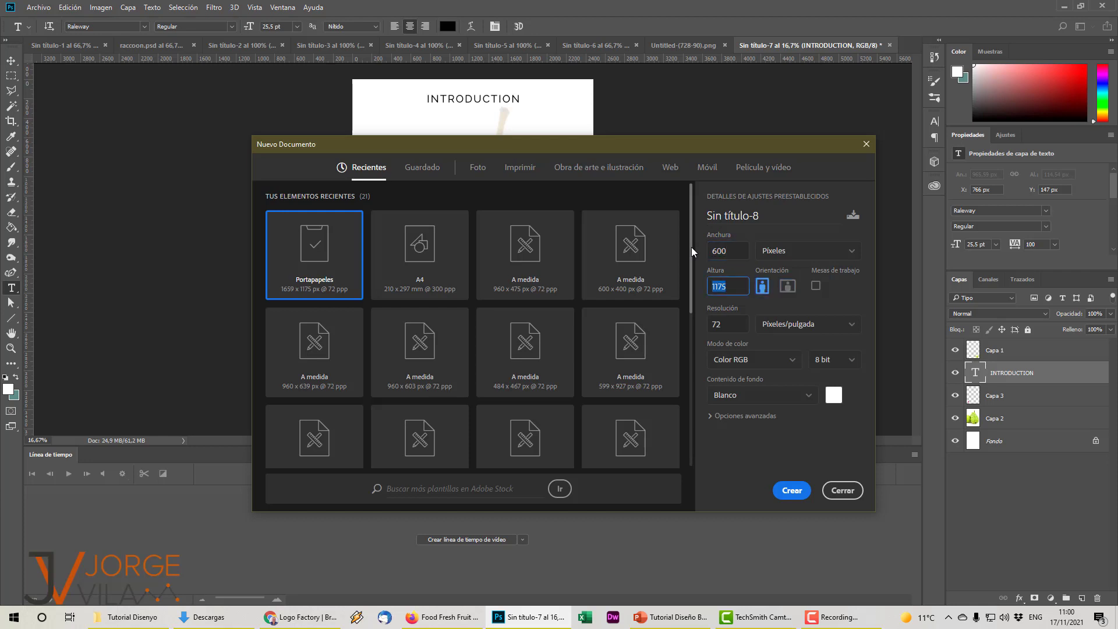
type("400")
left_click(787, 493)
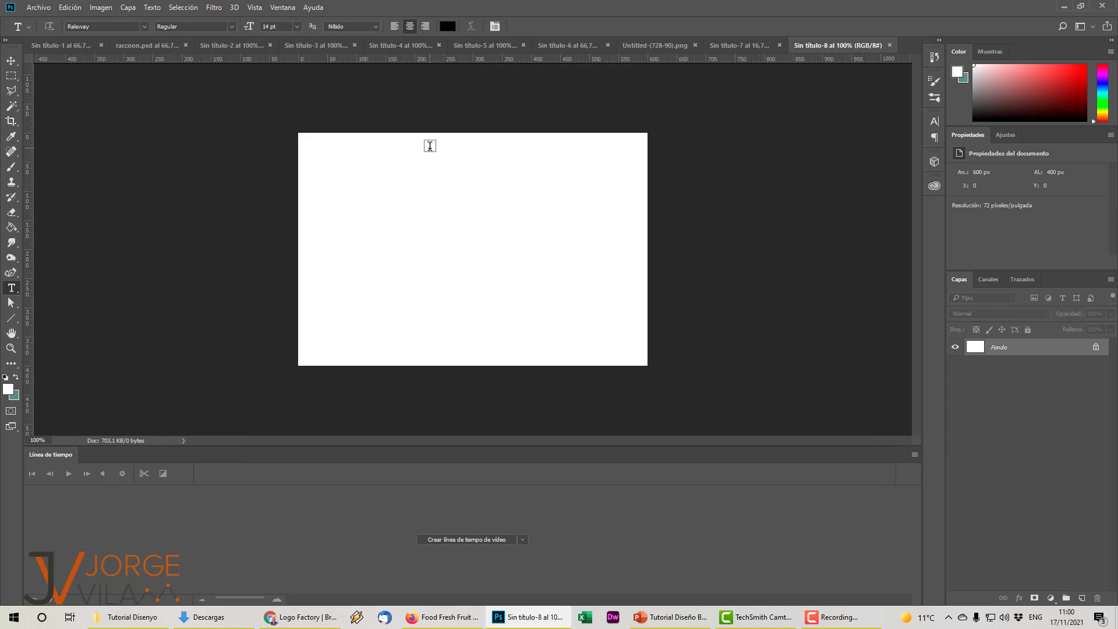
Hide the document rulers and show them again
left_click(283, 7)
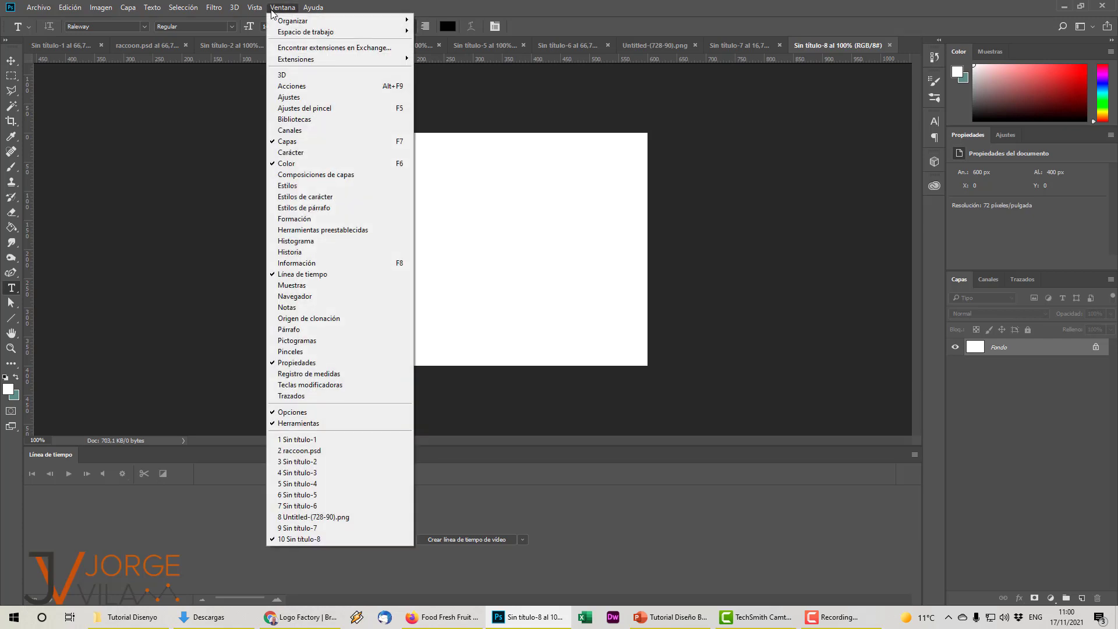
mouse_move(255, 8)
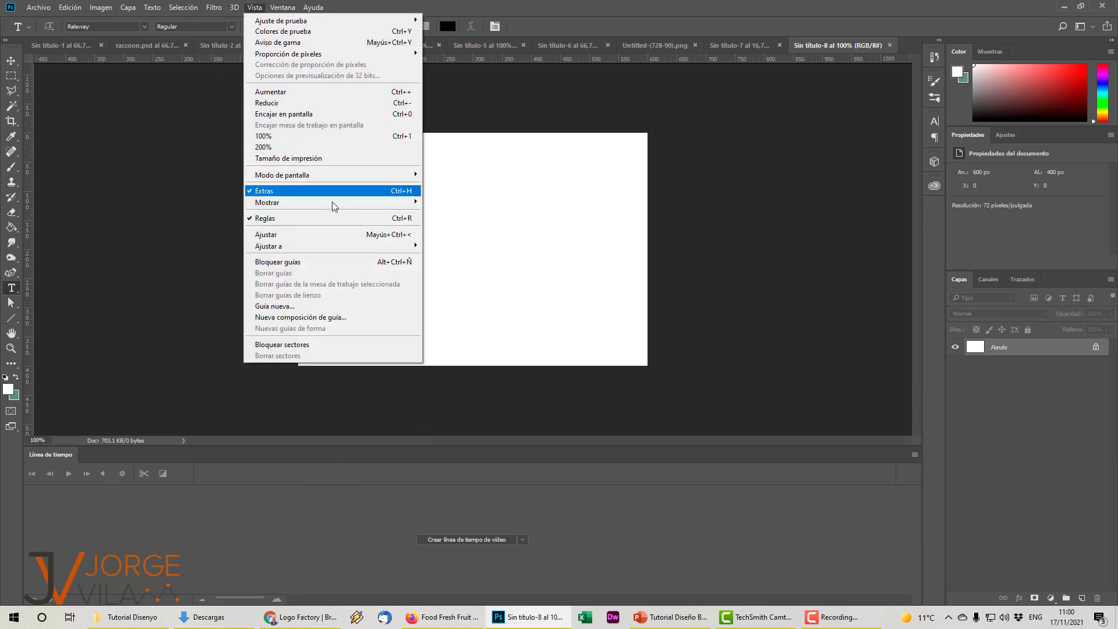
mouse_move(334, 207)
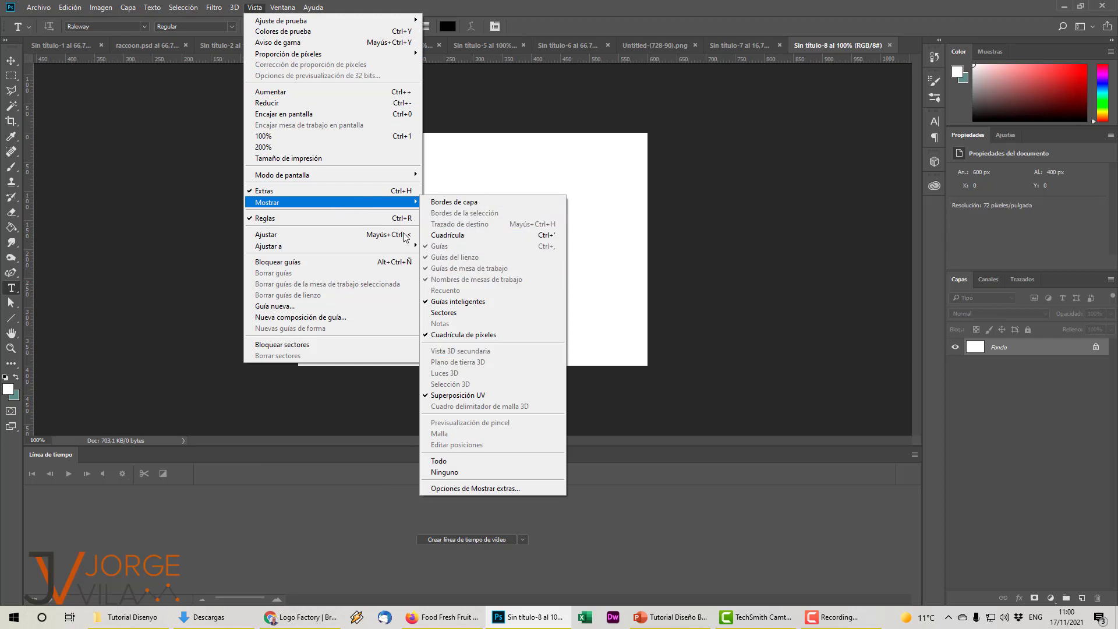
left_click(342, 219)
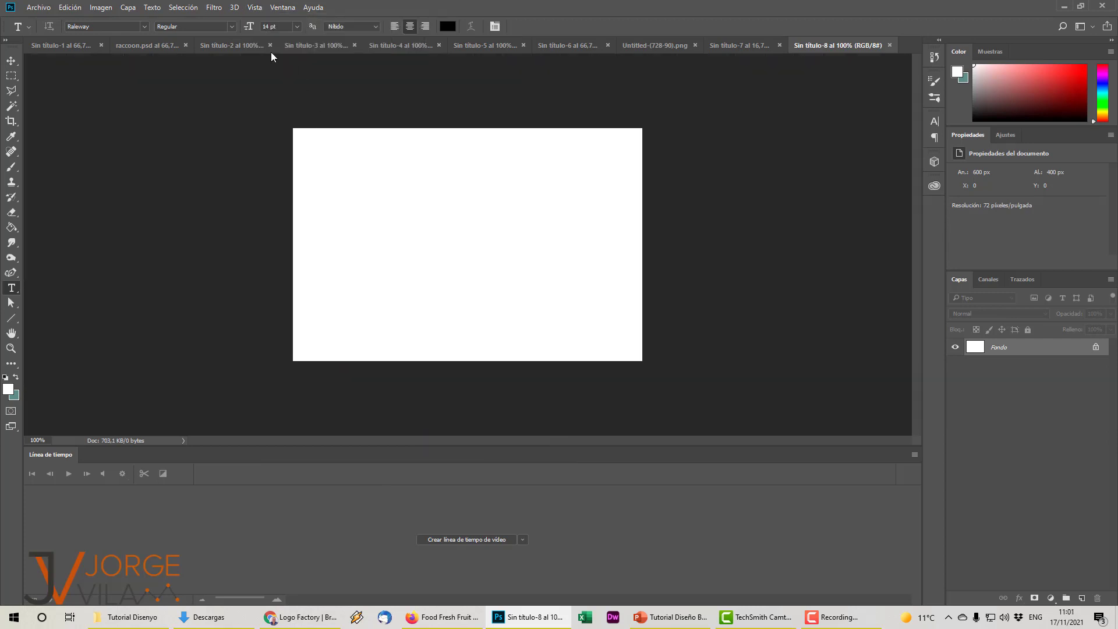
left_click(257, 7)
left_click(288, 219)
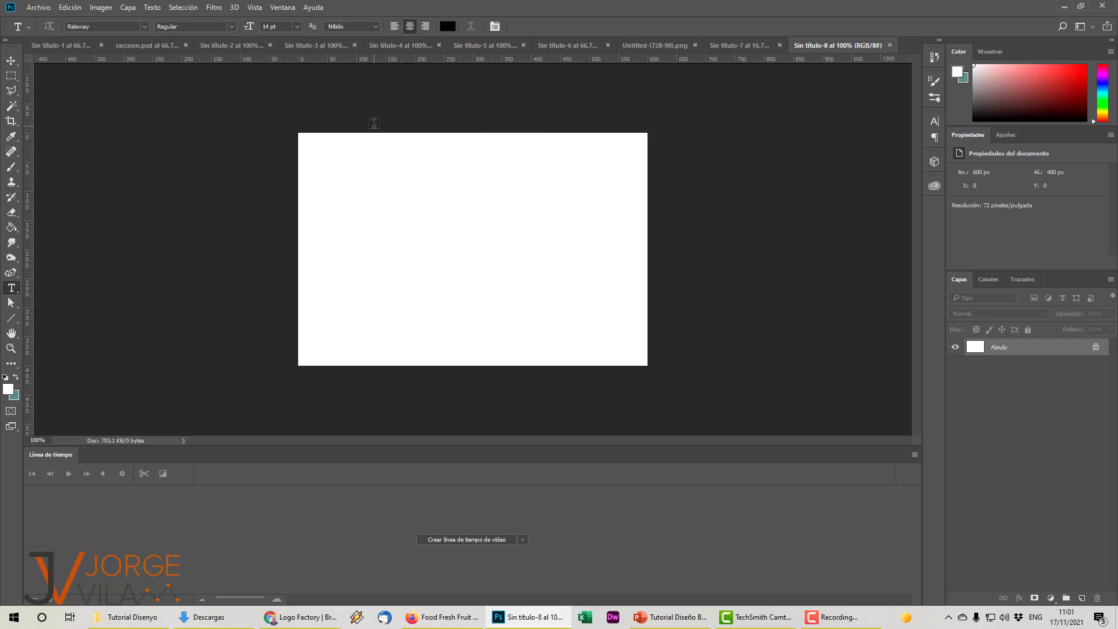
Select three vertical lines with the Single Column Marquee tool, at about 155, 300 and 450 px across the canvas
scroll(387, 96, "up", 1)
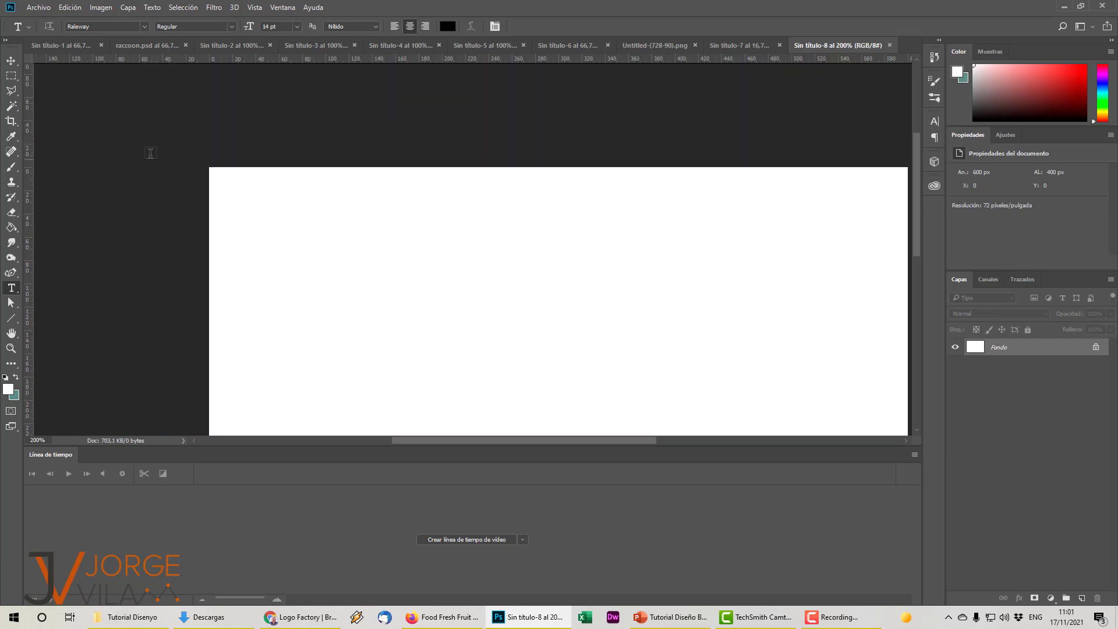
left_click(15, 78)
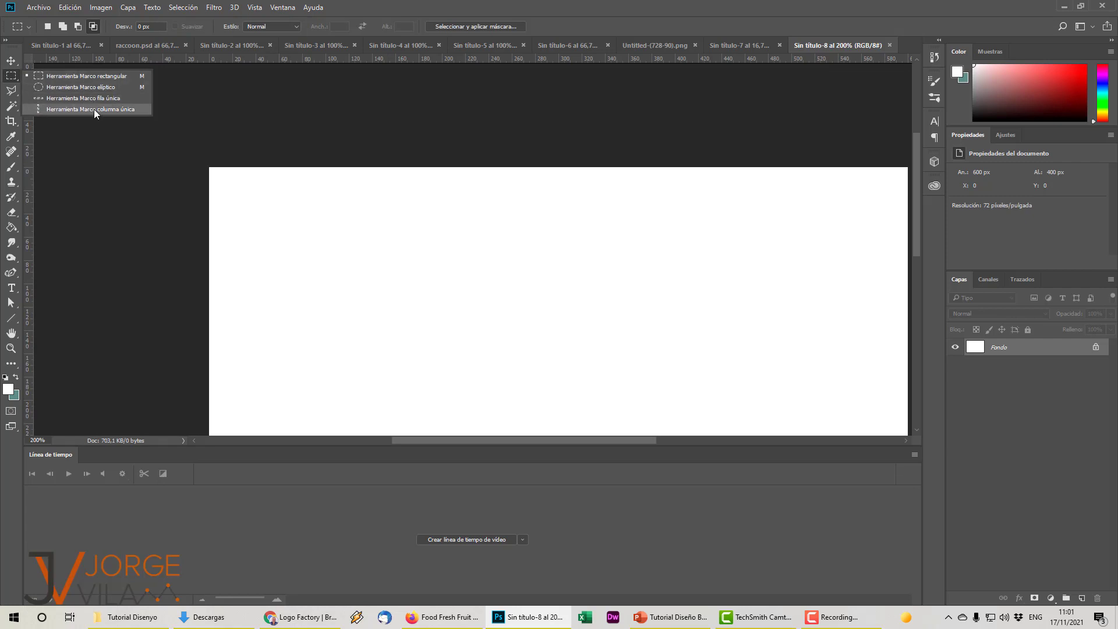
left_click(96, 110)
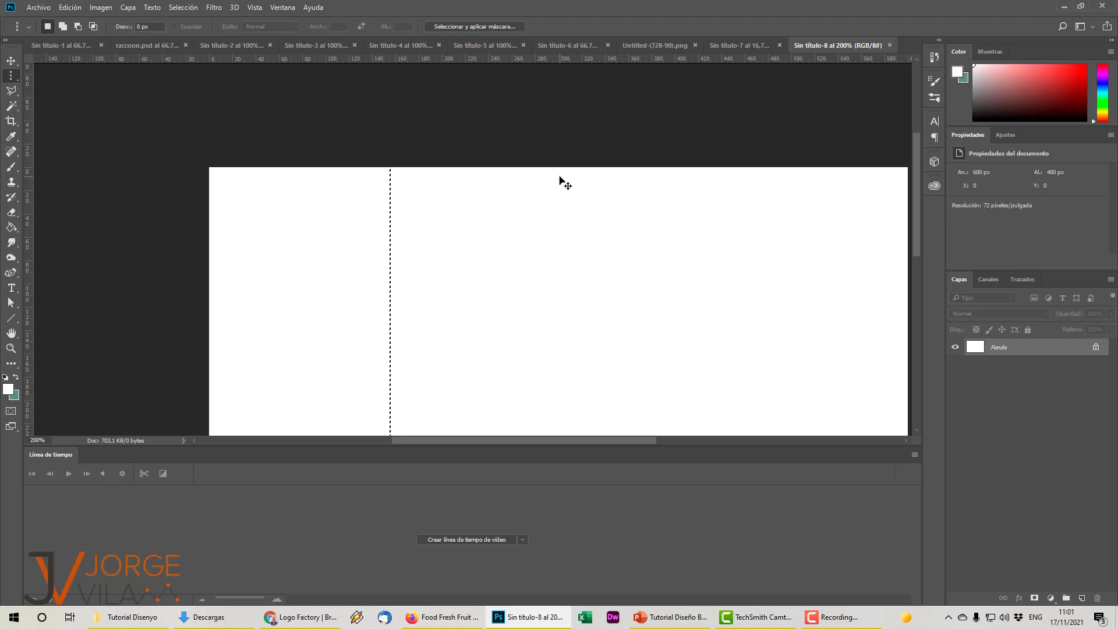
key("shift")
left_click(558, 178, "shift")
left_click(736, 172, "ctrl")
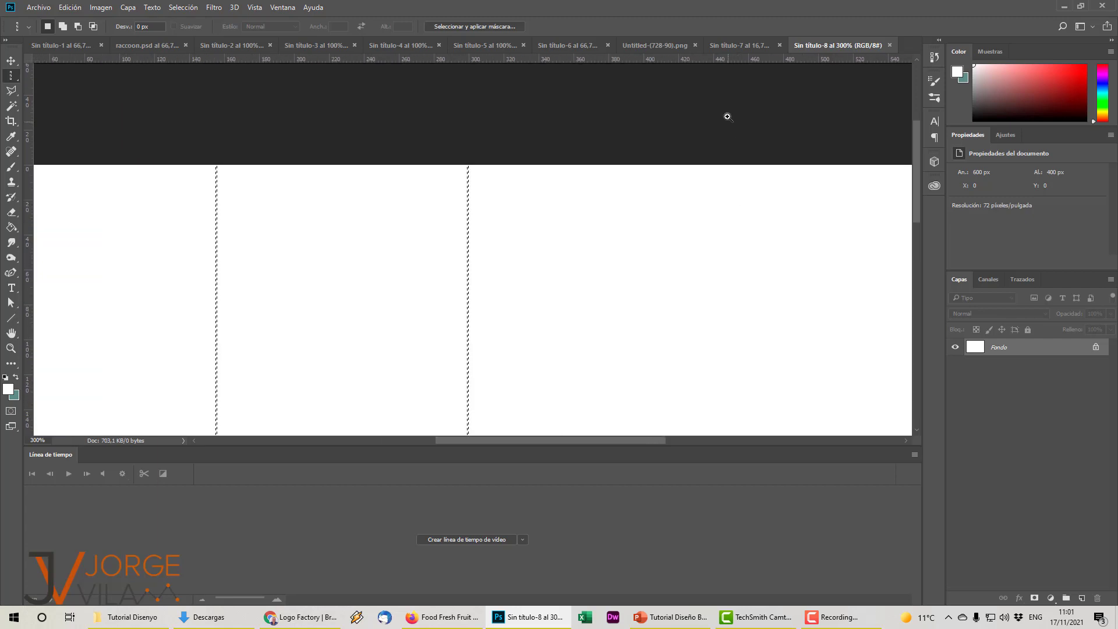
key("shift")
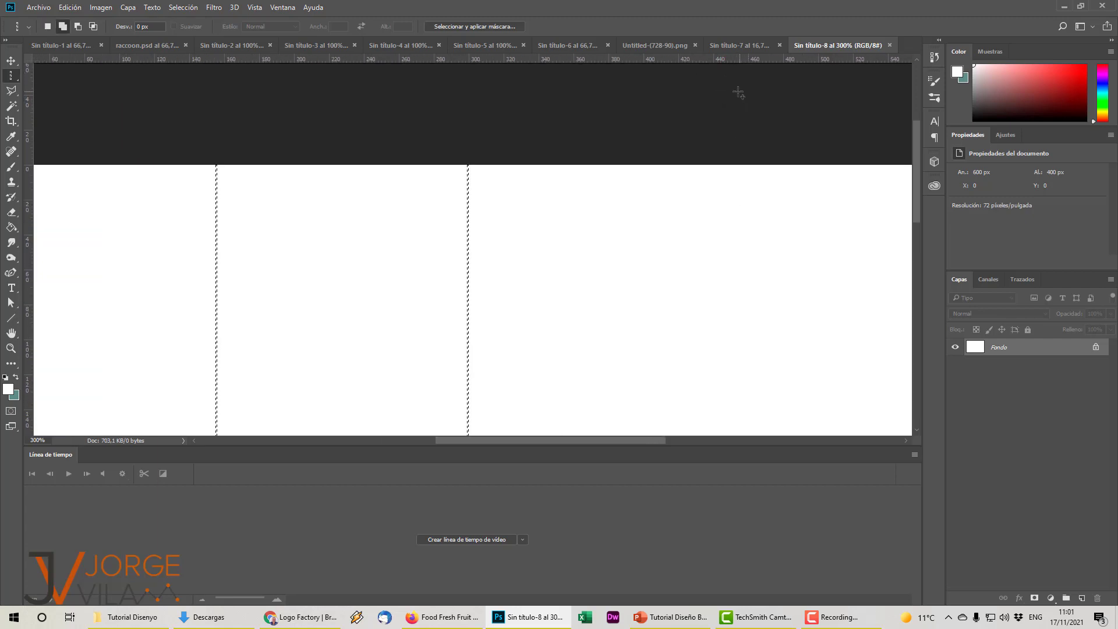
left_click(732, 93, "shift")
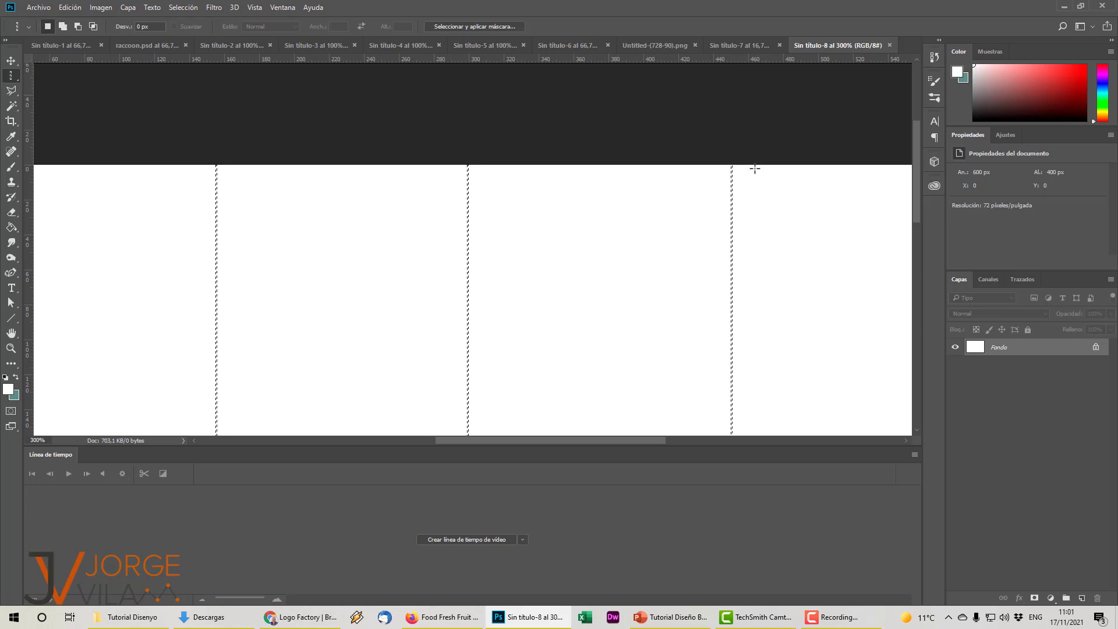
key("ctrl+minus")
key("ctrl+minus")
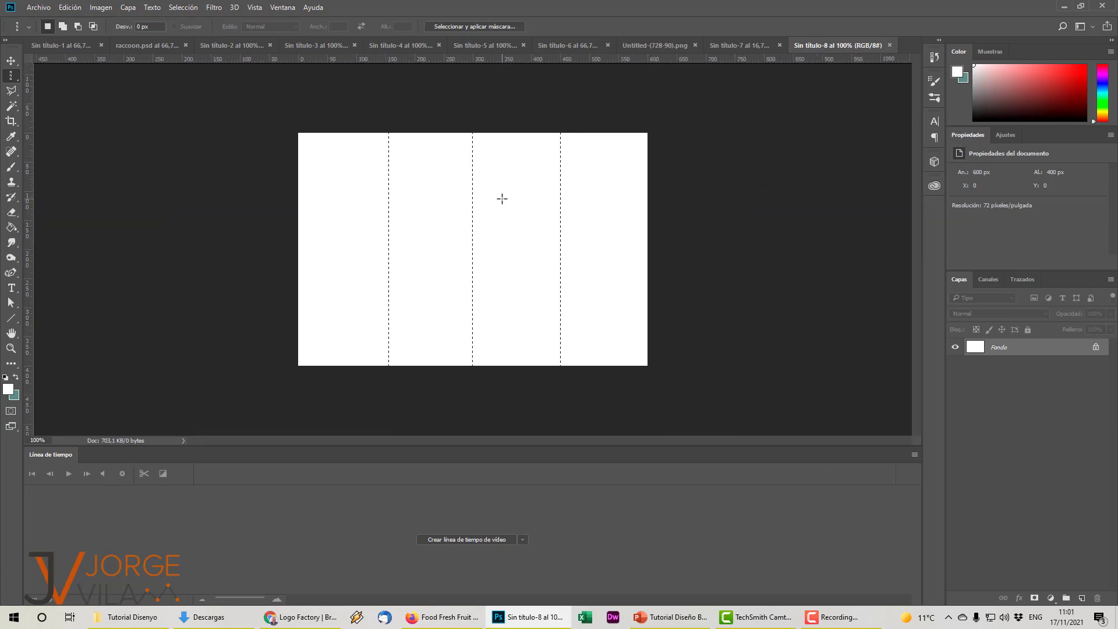
Add two horizontal lines to the selection with the Single Row Marquee tool, at about 150 and 300 px down the canvas
right_click(11, 76)
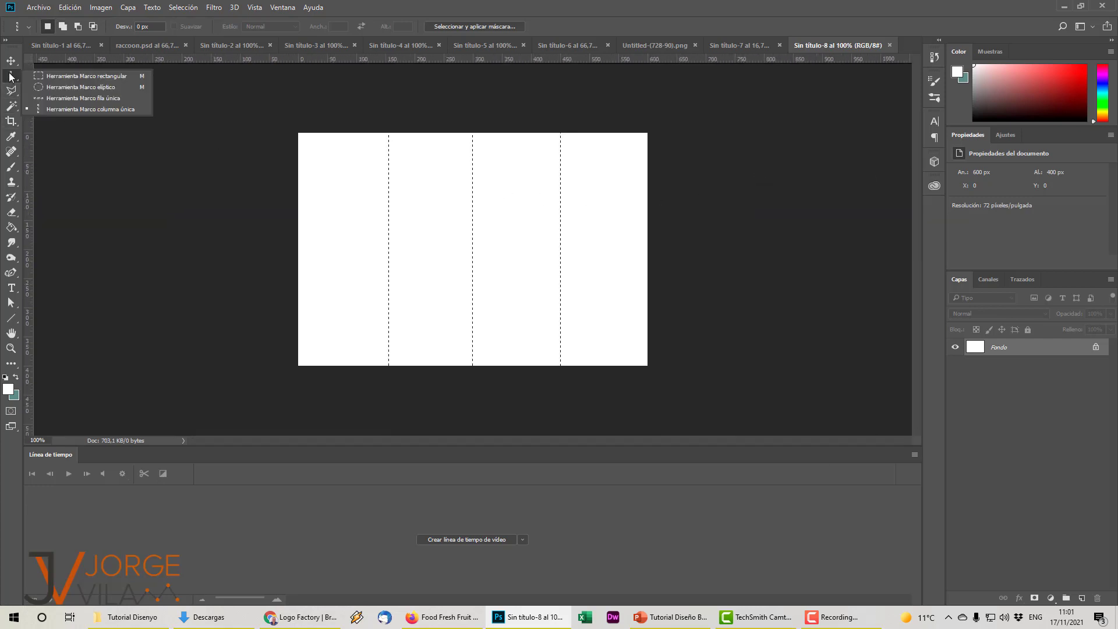
left_click(69, 98)
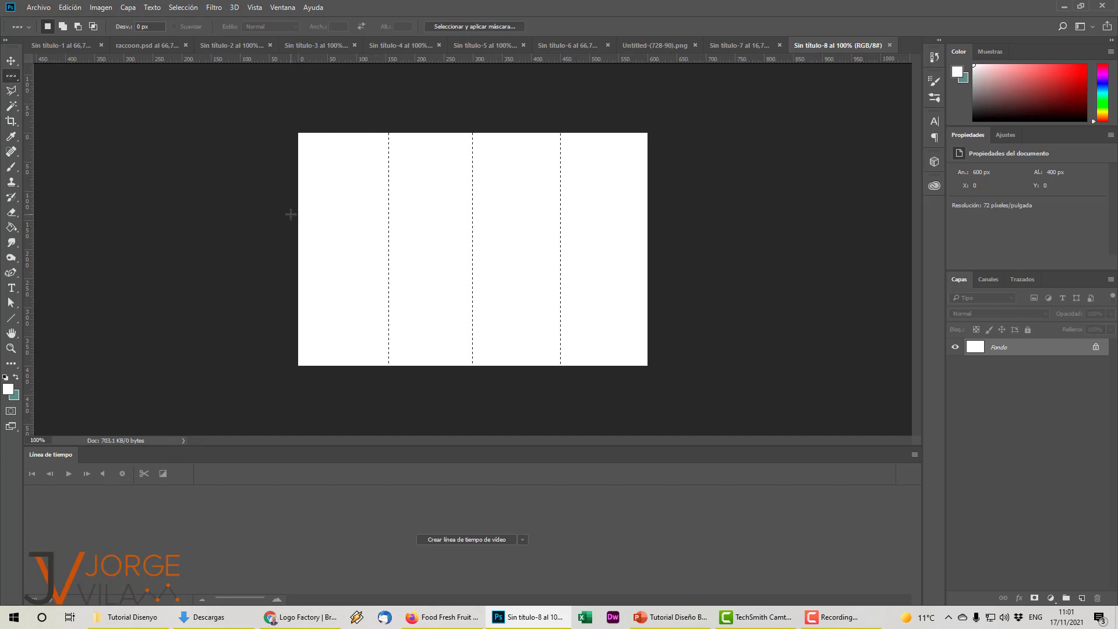
key("shift")
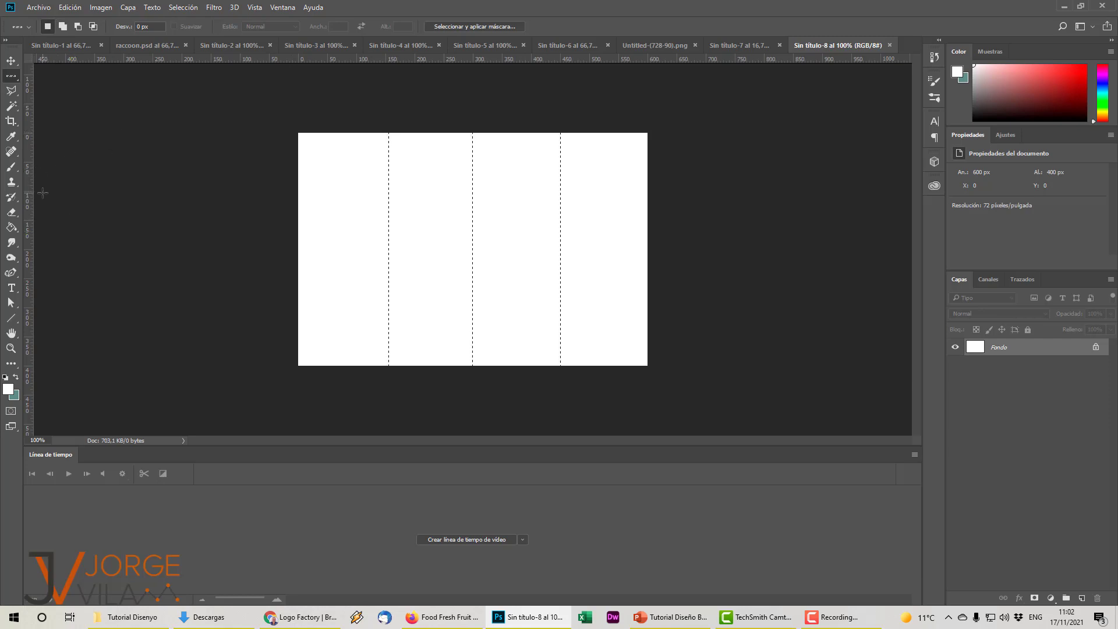
key("shift")
Create a new layer, fill the selected grid lines with the teal background color, and inspect the lines up close
left_click(1080, 597)
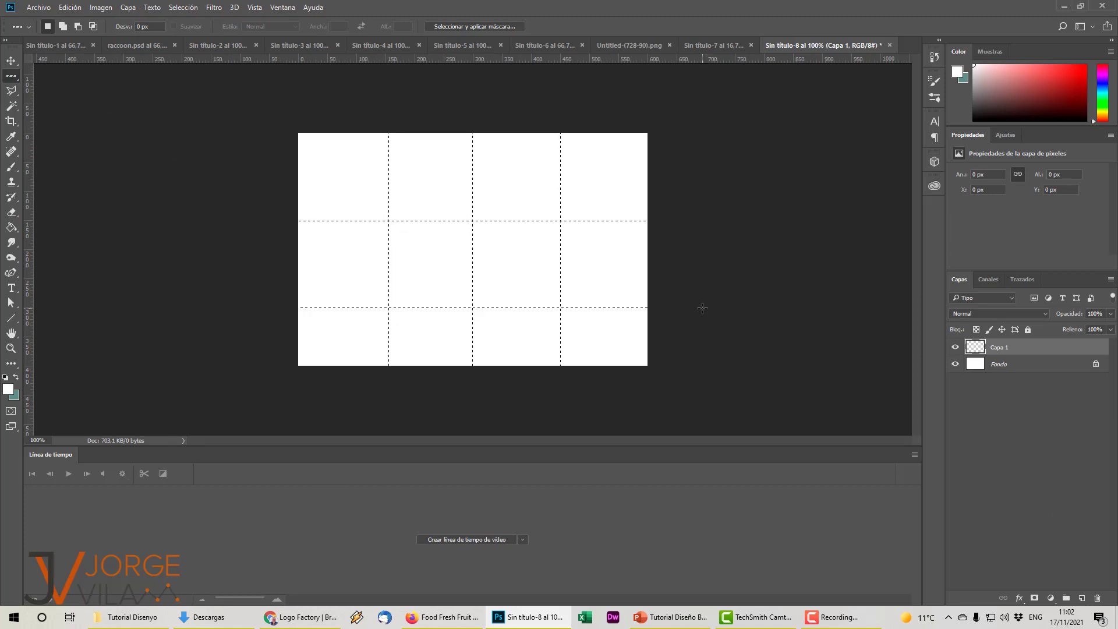
key("alt+Delete")
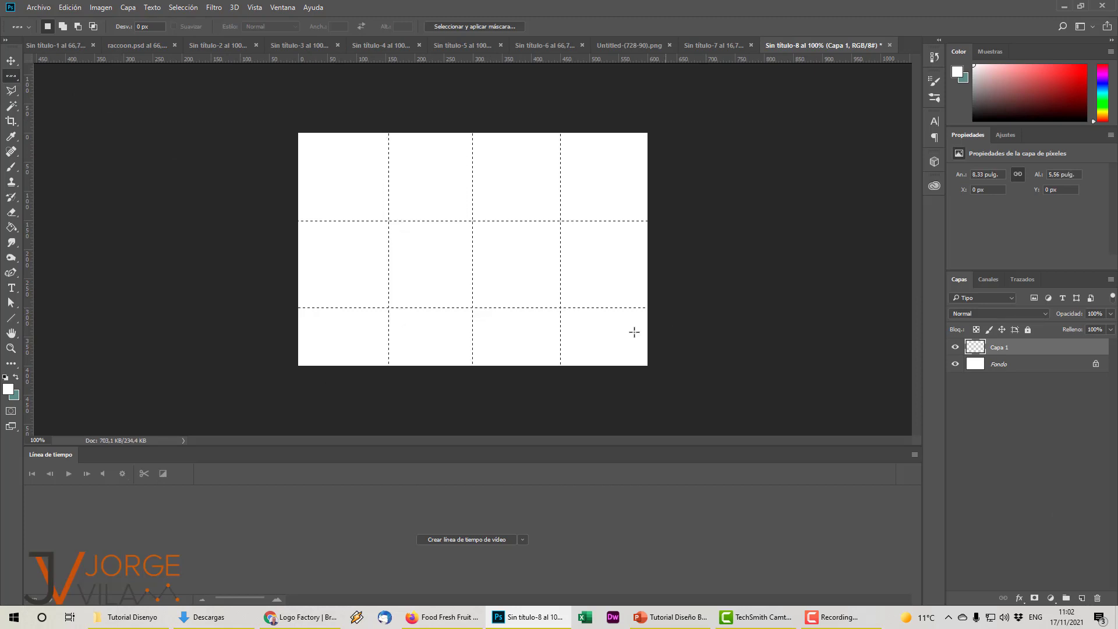
left_click(368, 239)
left_click(427, 187)
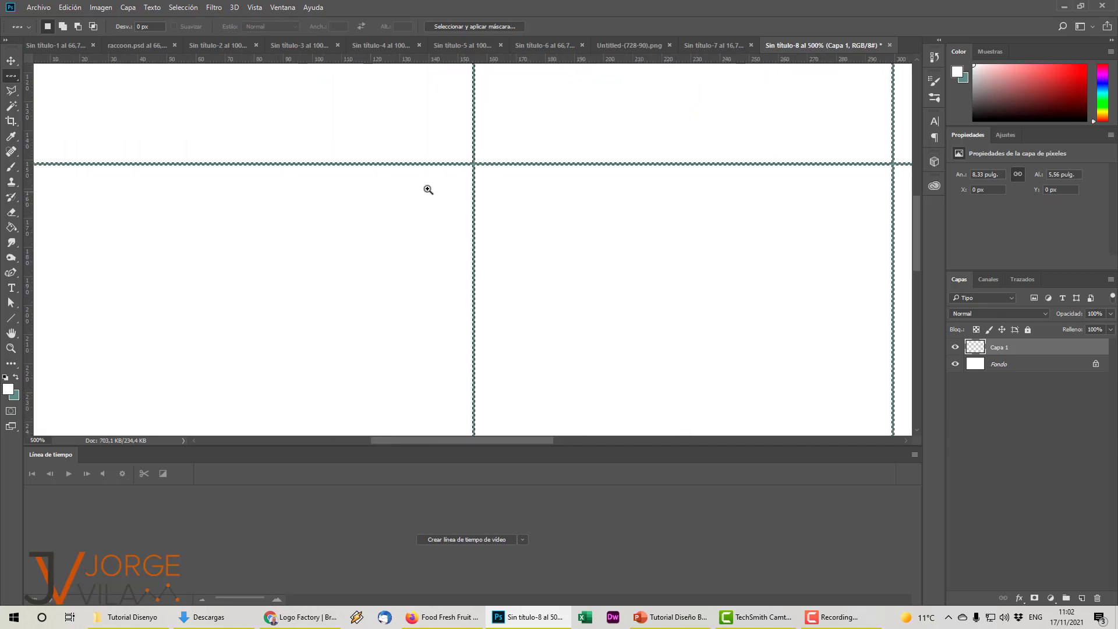
left_click(471, 167, "alt")
left_click(472, 170, "alt")
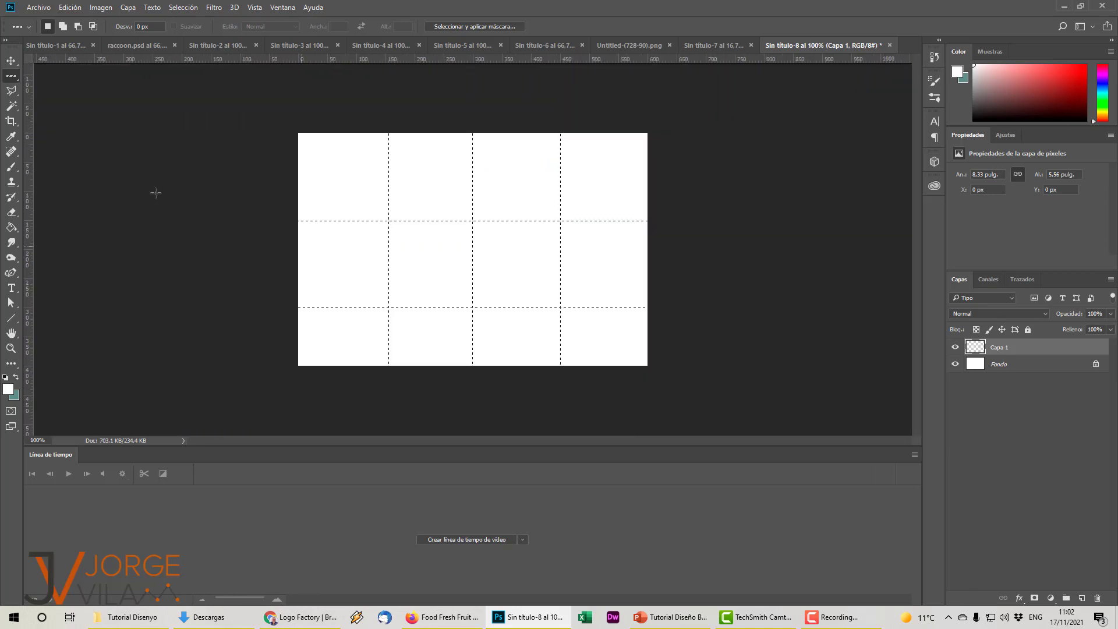
Extend the canvas about 50 px beyond its lower edge with the Crop tool
left_click(11, 120)
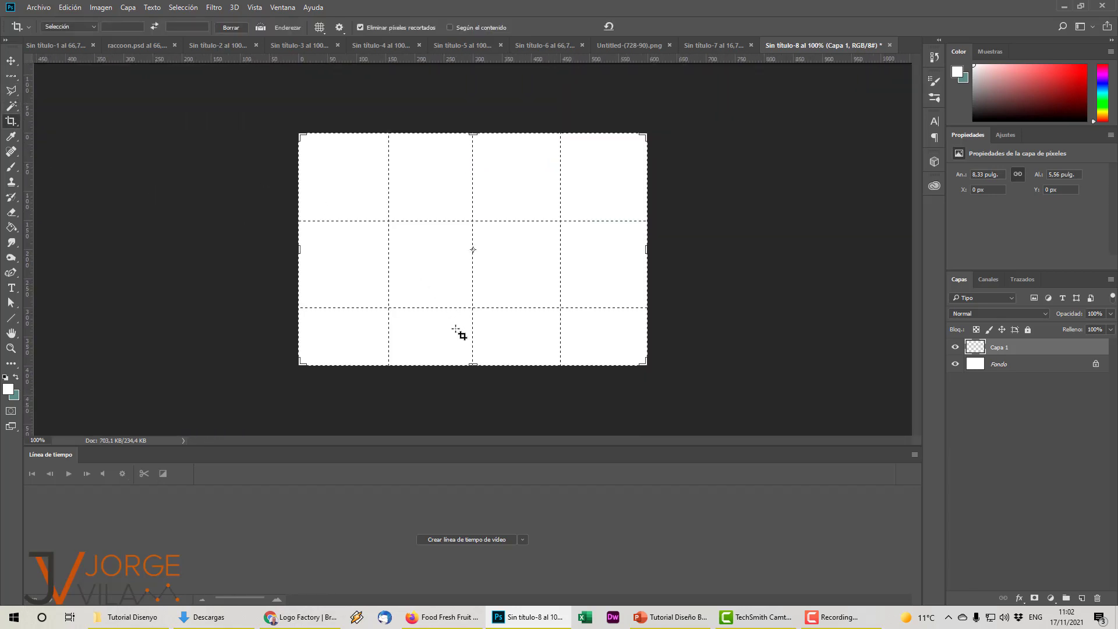
left_click_drag(473, 365, 473, 380)
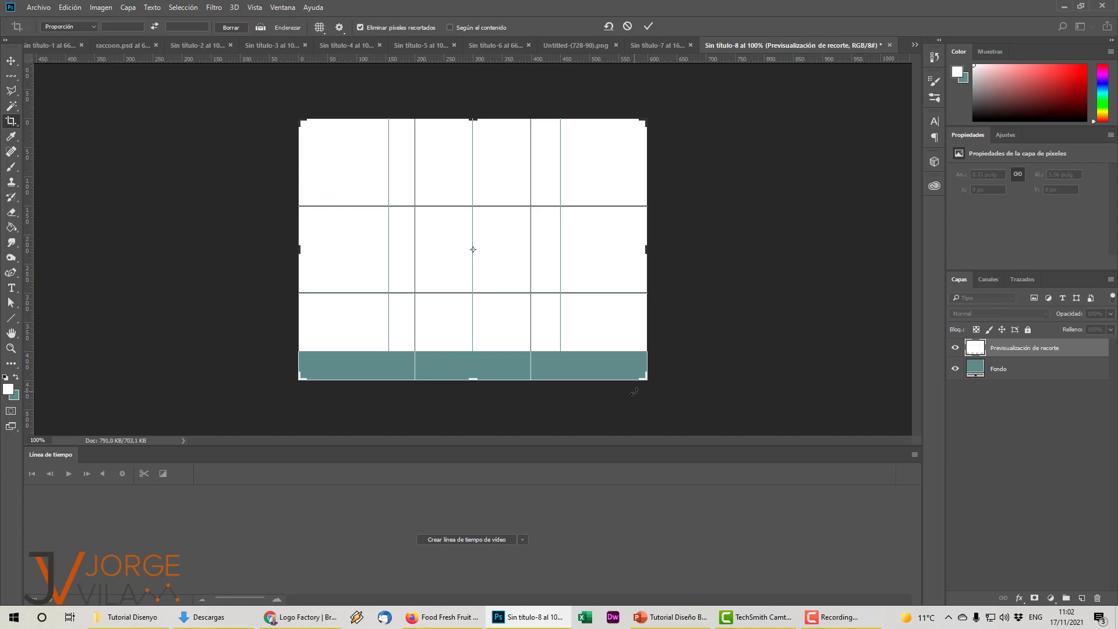
key("Return")
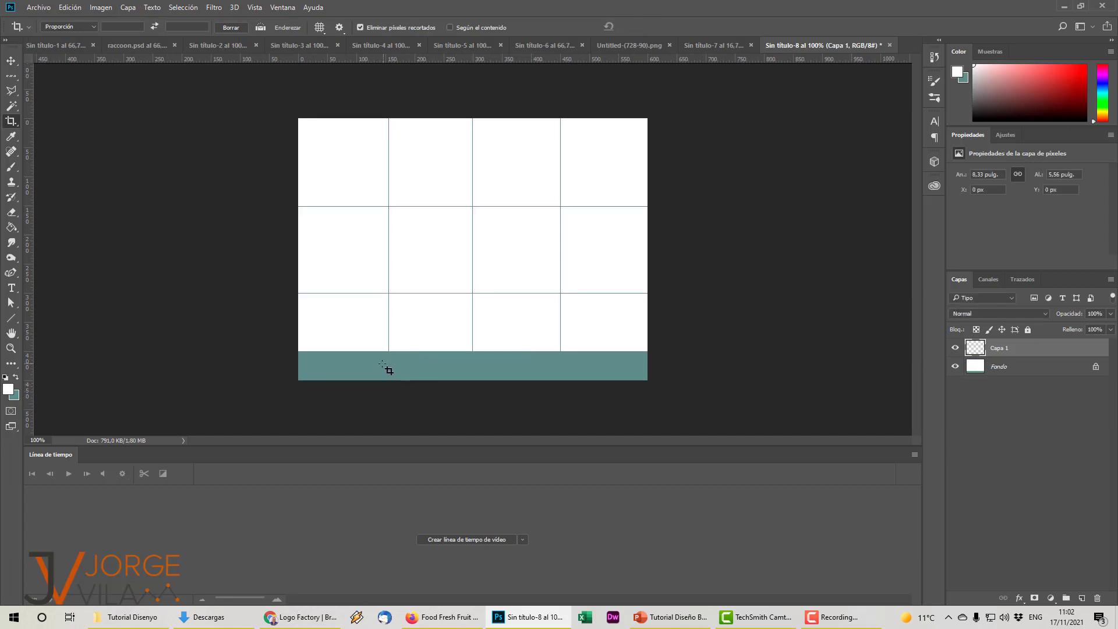
Swap the foreground and background colors and fill a rectangular selection over the first column's lower teal area with white
left_click(12, 78)
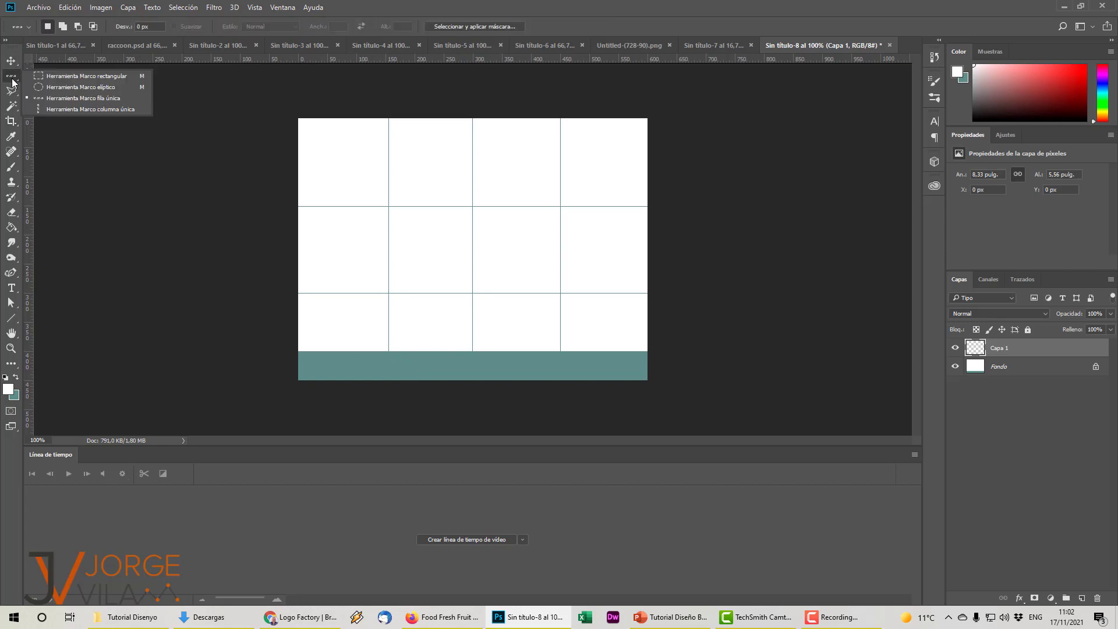
left_click(57, 78)
left_click_drag(271, 324, 386, 402)
scroll(385, 368, "up", 1)
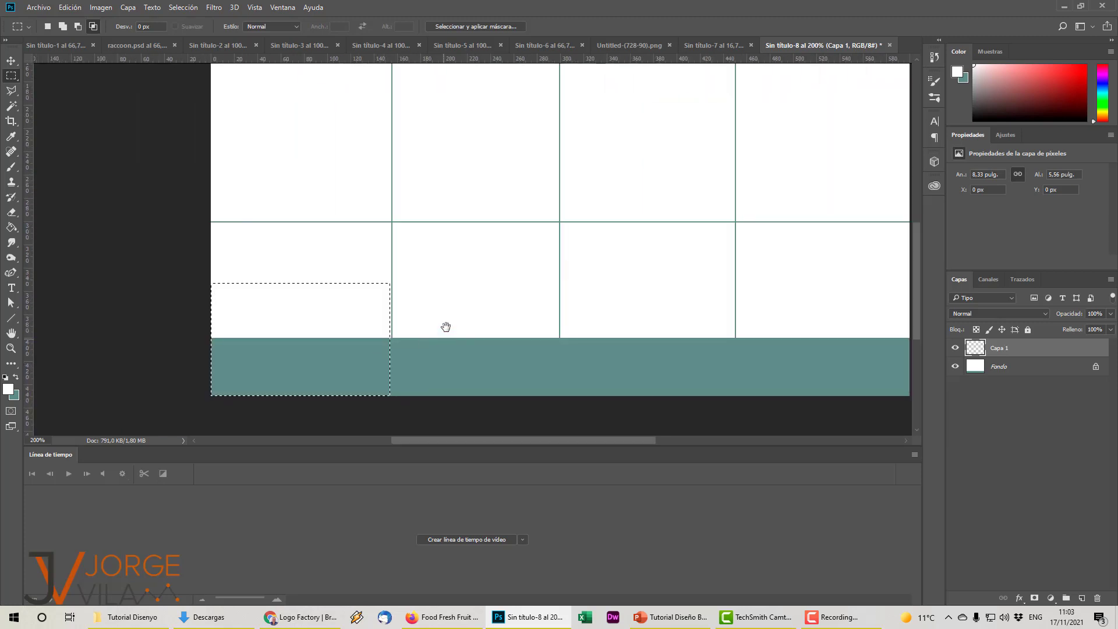
left_click_drag(445, 327, 450, 276)
left_click_drag(192, 203, 402, 351)
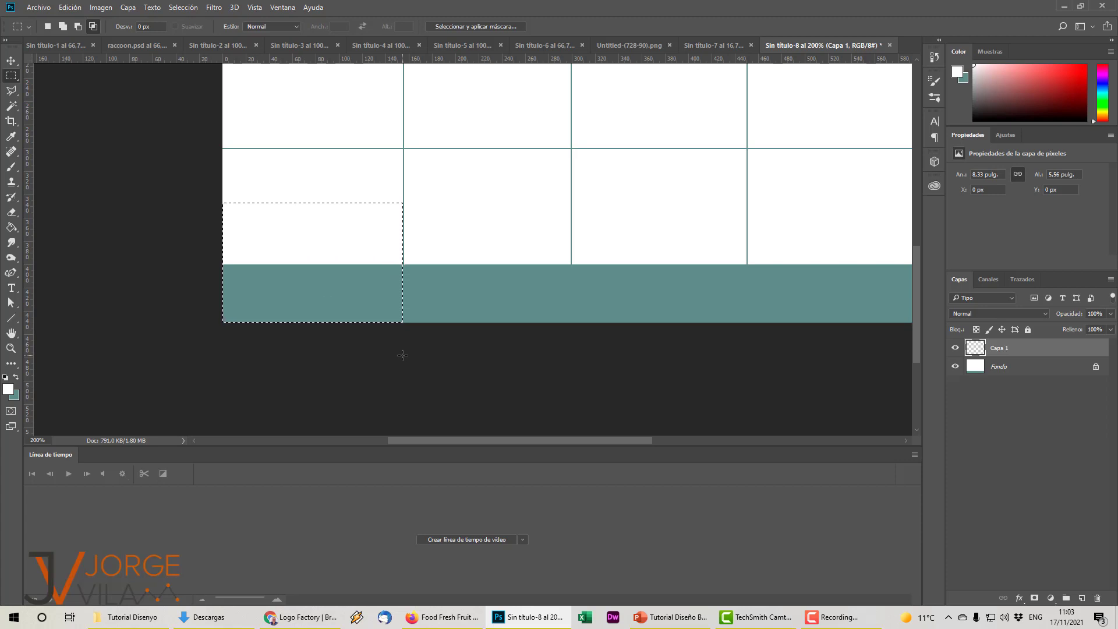
left_click(18, 378)
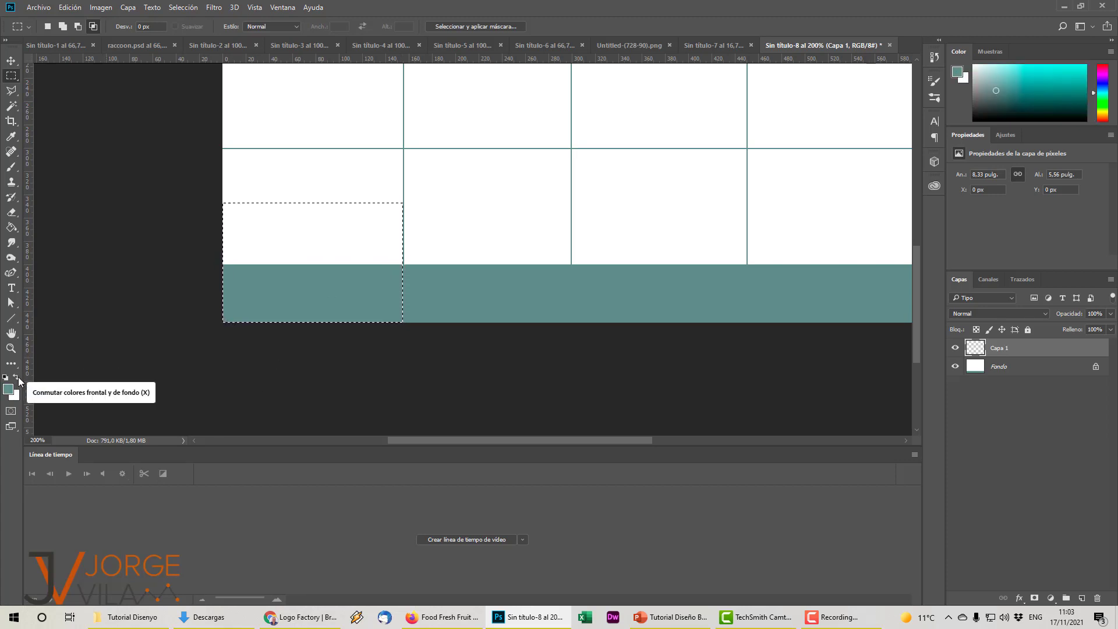
key("ctrl+BackSpace")
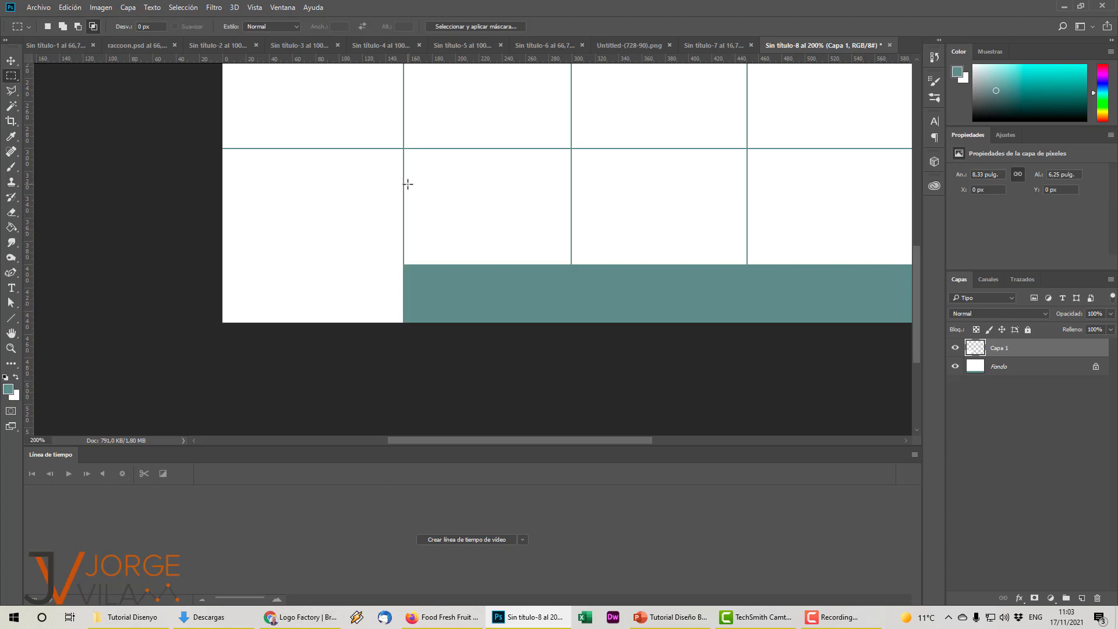
Fill the lower teal area of the second column with white and deselect it
left_click_drag(404, 185, 570, 373)
key("ctrl+BackSpace")
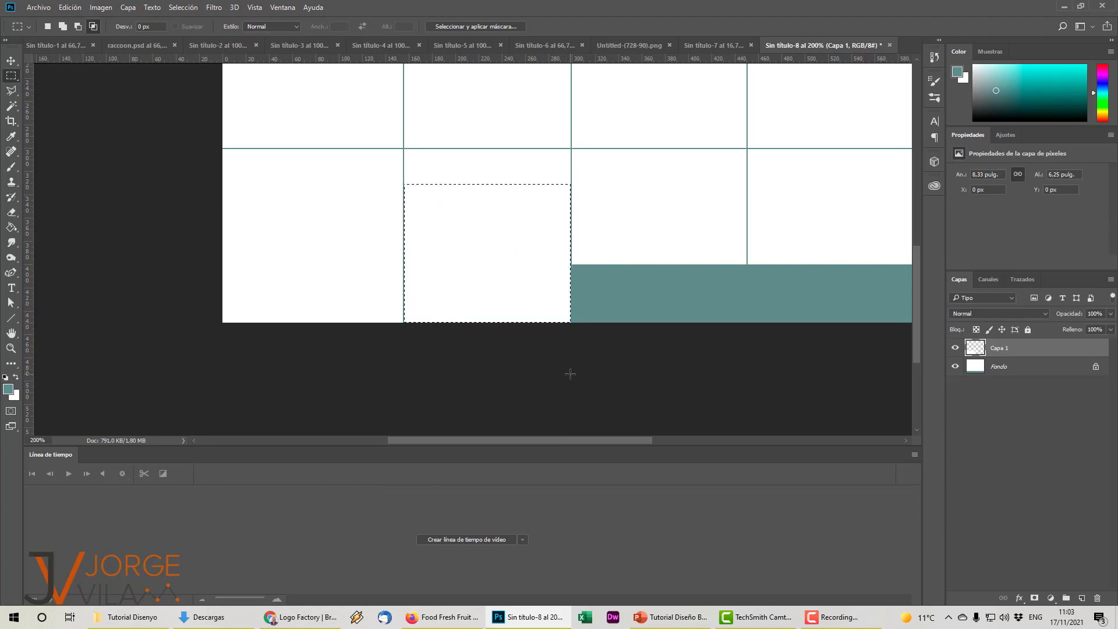
key("ctrl+d")
Clear the teal area below the third column to white using a rectangular selection, and deselect it
left_click_drag(572, 221, 745, 375)
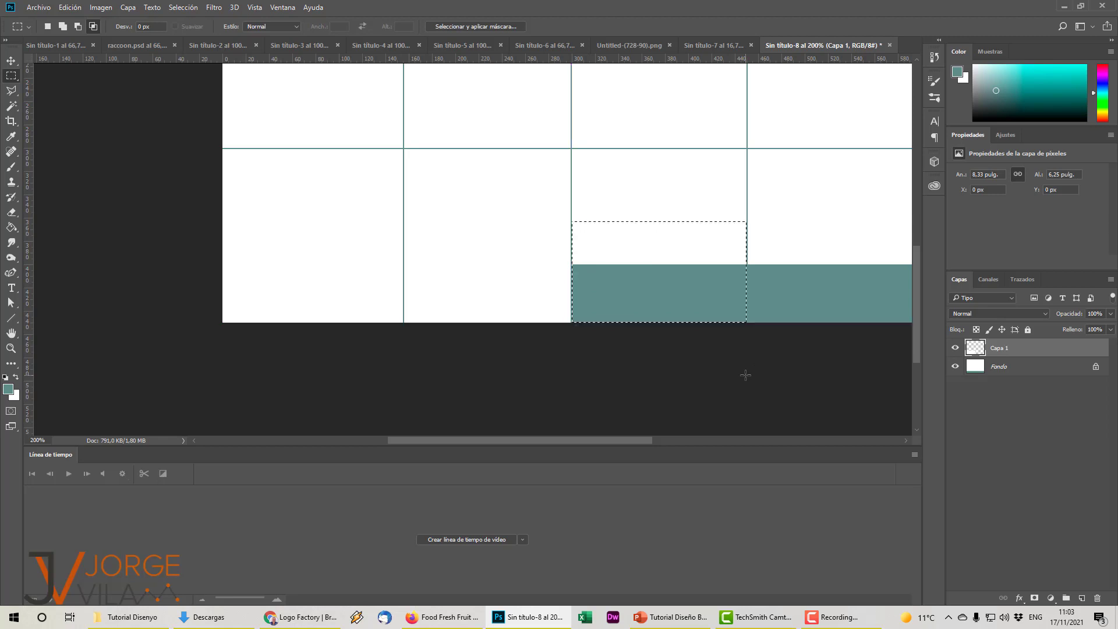
key("ctrl+plus")
key("Delete")
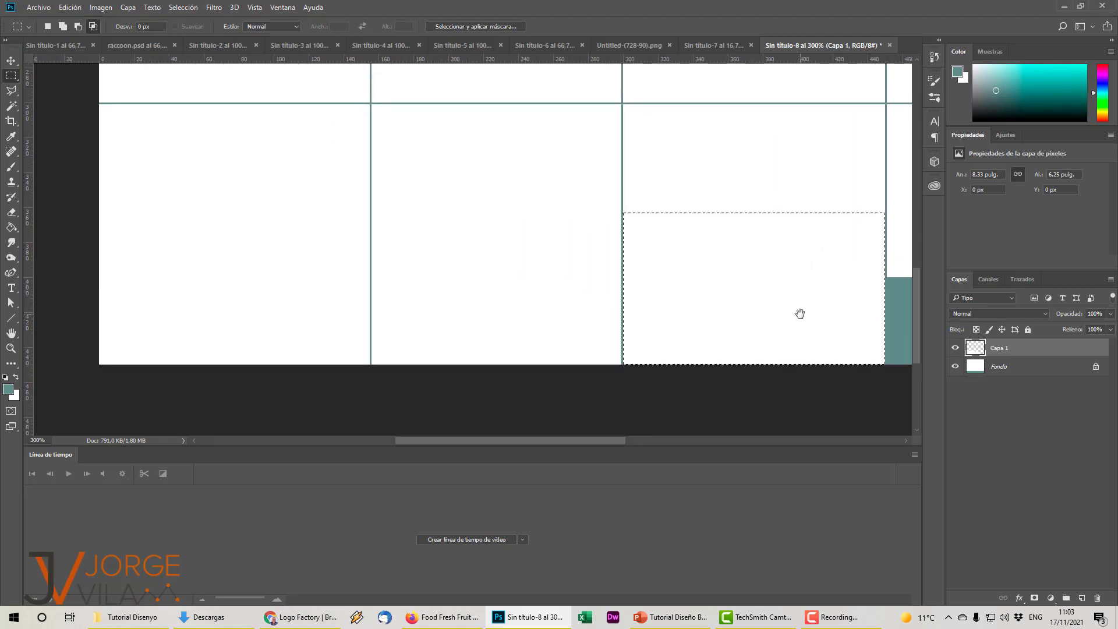
left_click_drag(780, 312, 420, 294)
left_click(474, 260)
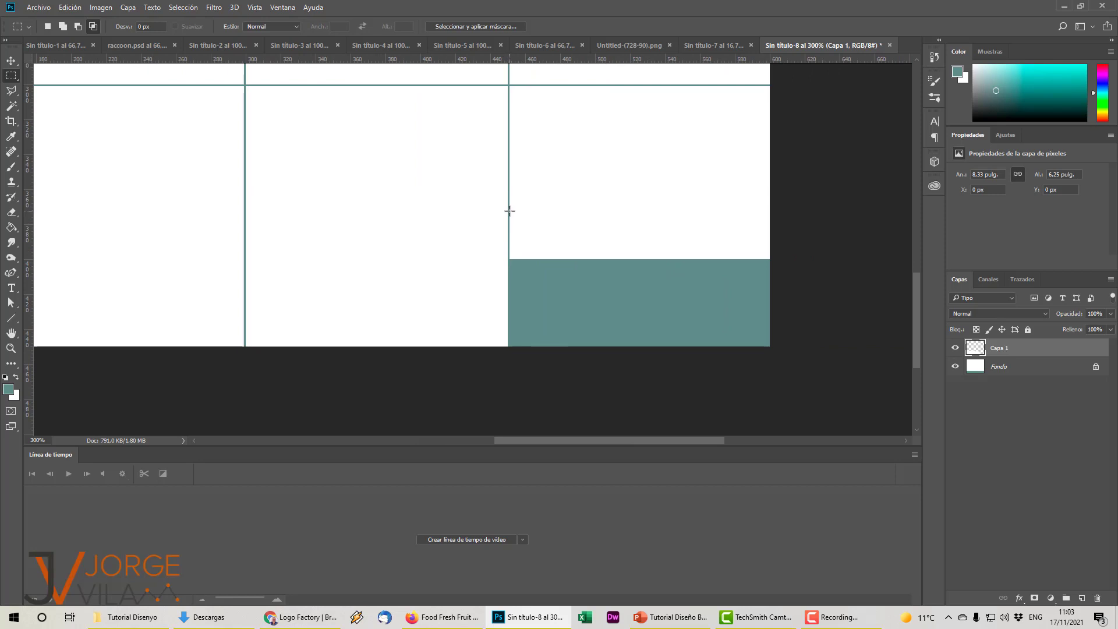
Clear the remaining teal area below the fourth column to white and deselect it
left_click_drag(509, 211, 769, 378)
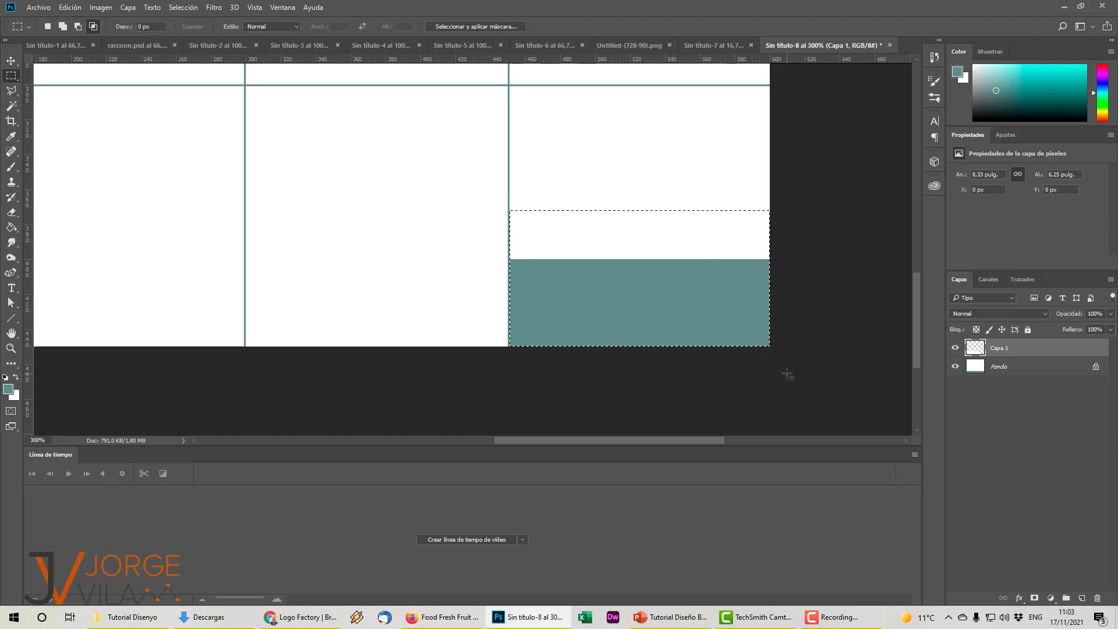
key("Delete")
key("ctrl+d")
left_click(544, 299, "alt")
left_click(544, 298, "alt")
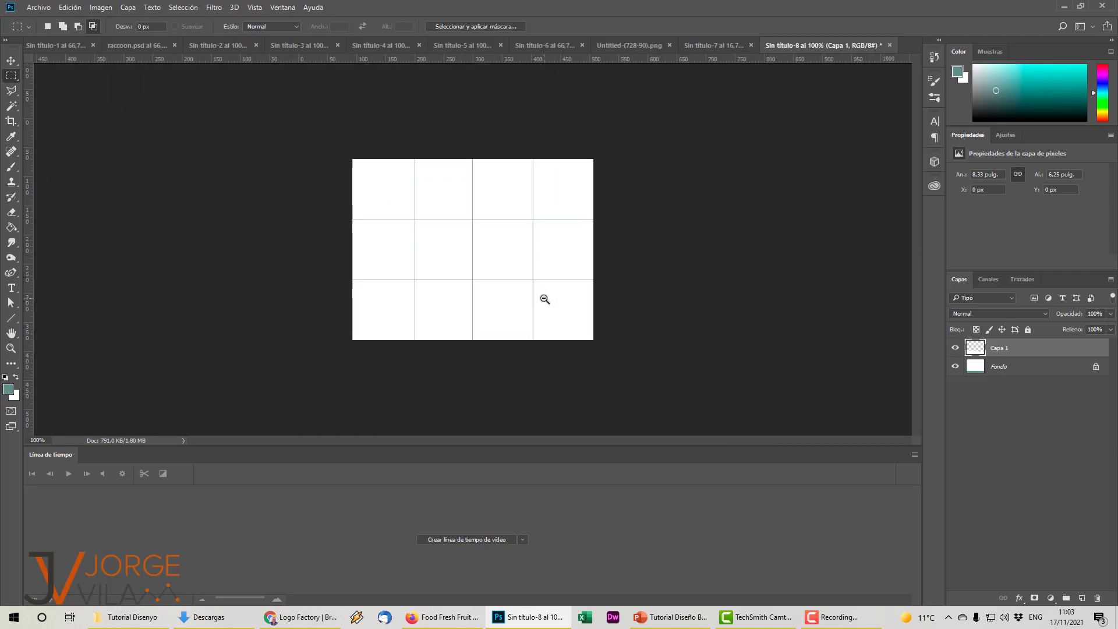
Hide the Fondo layer to examine the contents of Capa 1 on their own, and show the background again
left_click(545, 298, "alt")
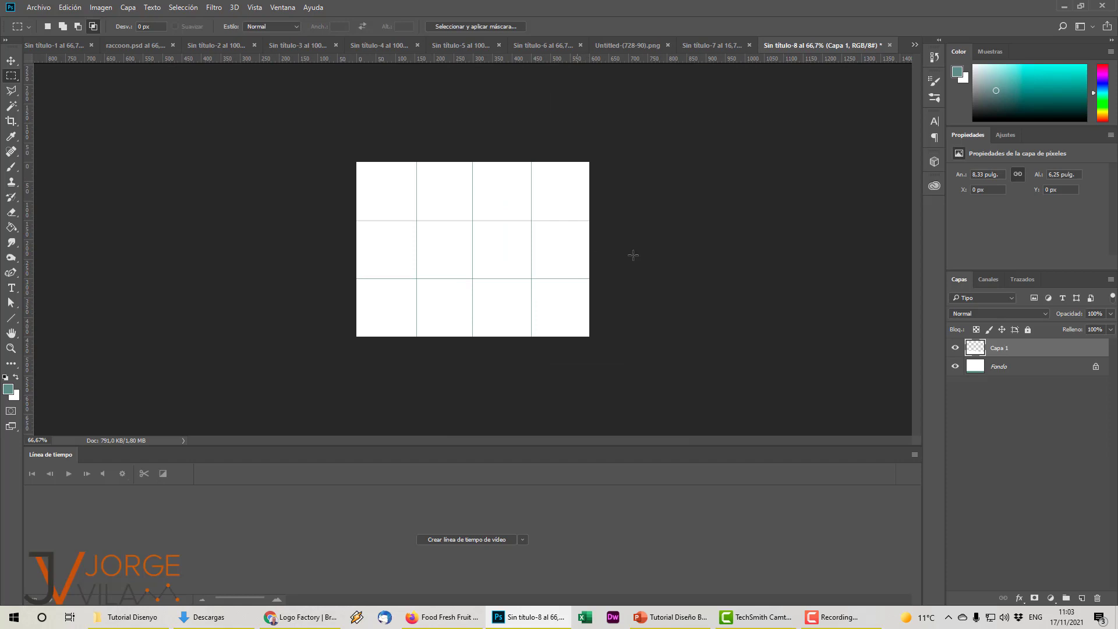
left_click(981, 351, "ctrl")
left_click(444, 321)
left_click(955, 367)
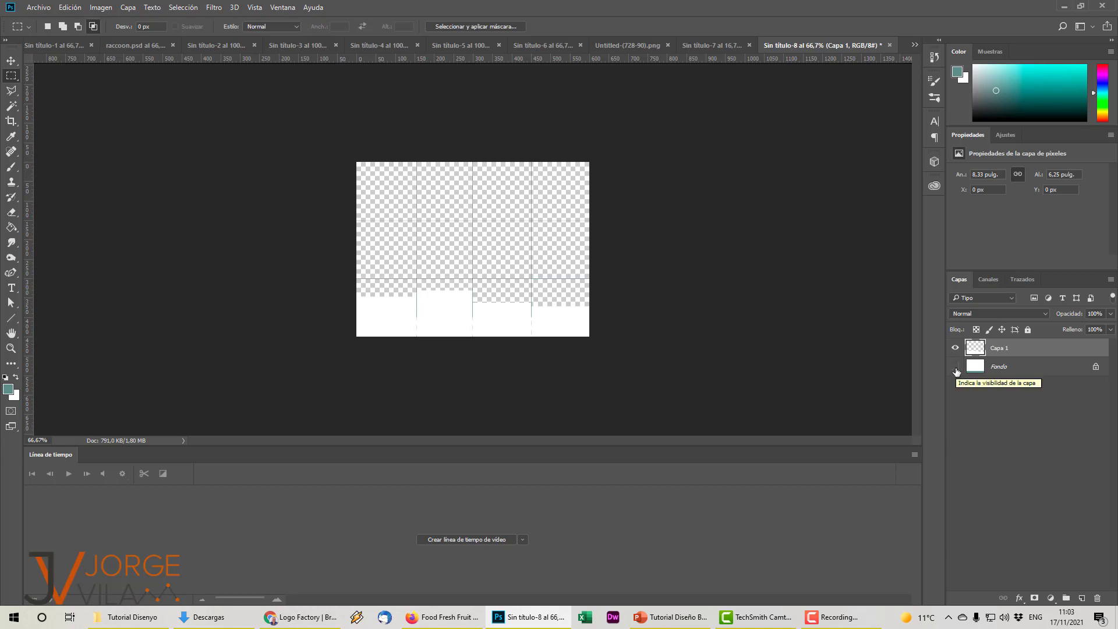
left_click(976, 368)
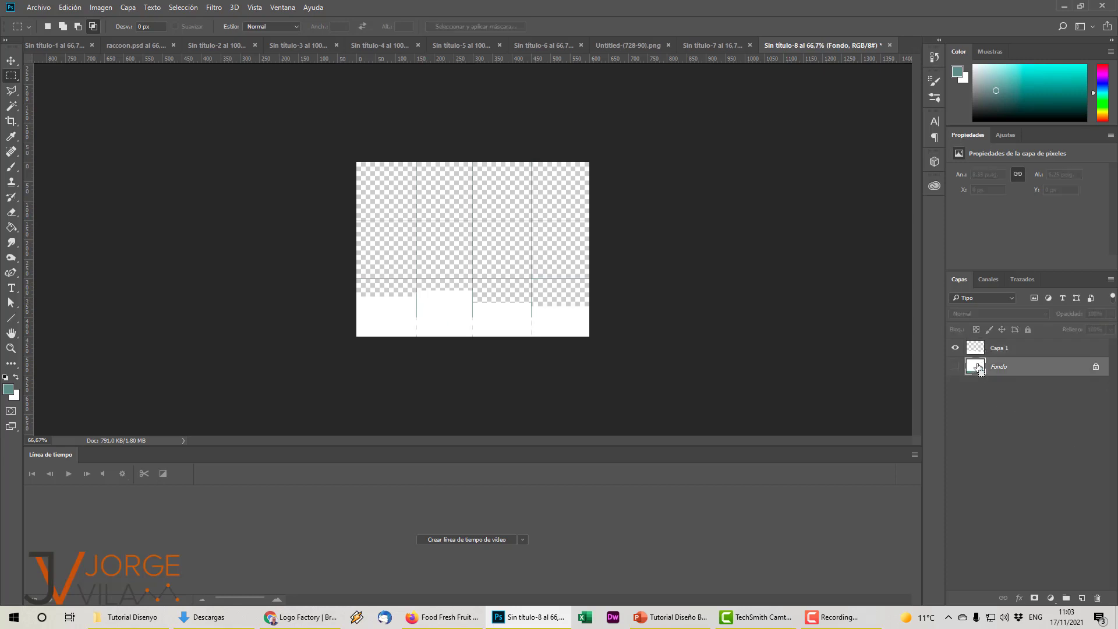
left_click(988, 351)
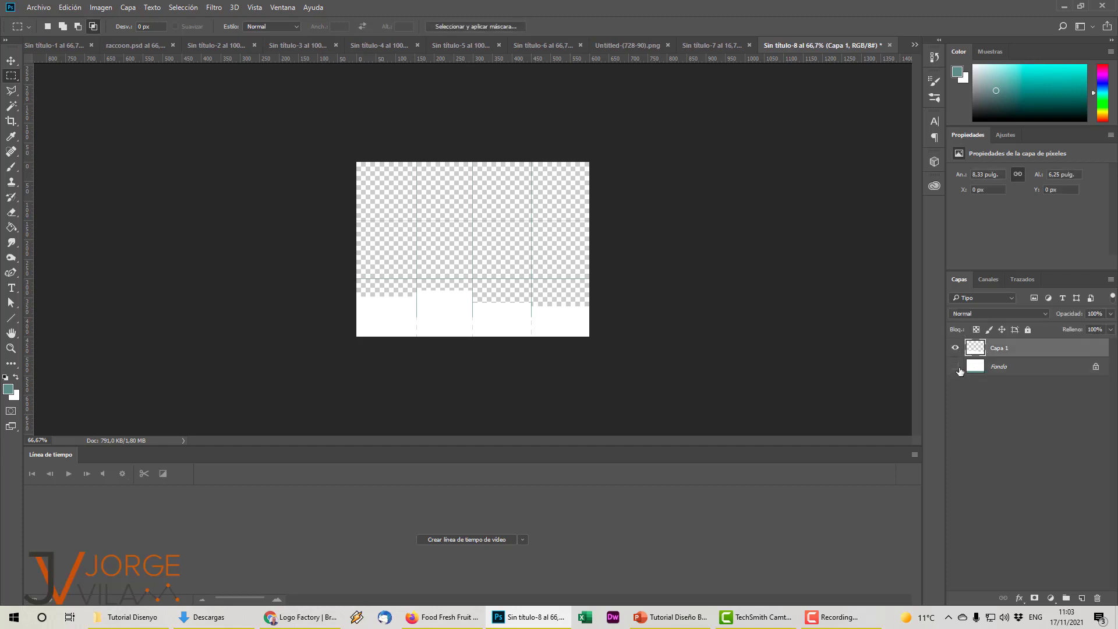
left_click(955, 367)
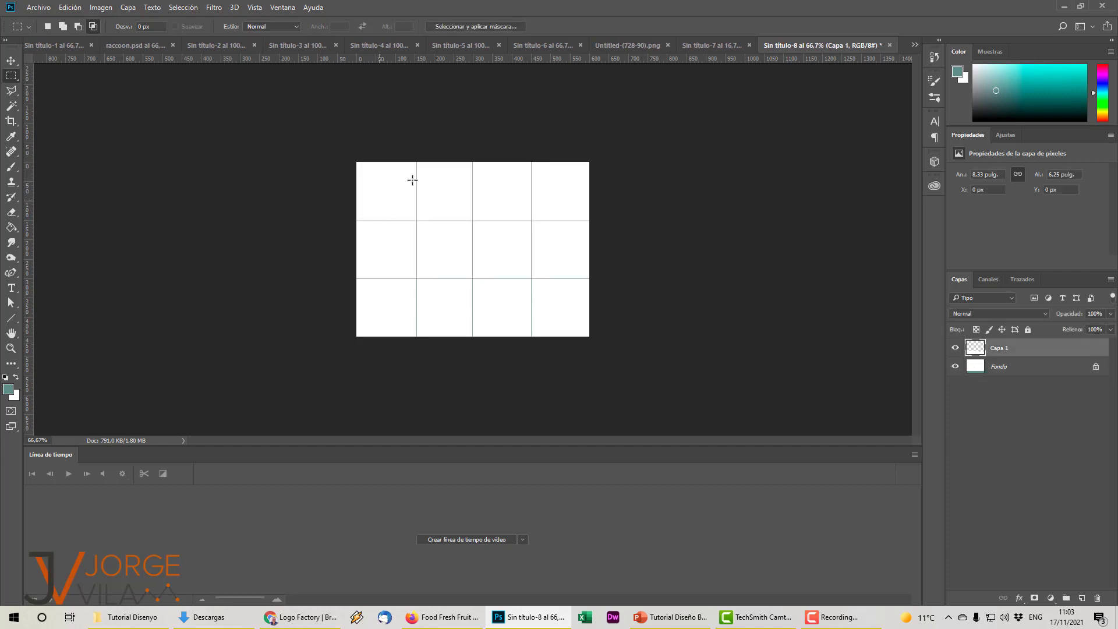
Switch to Firefox, search Pixabay for "coche" and copy the photo of the red vintage convertible
left_click(443, 617)
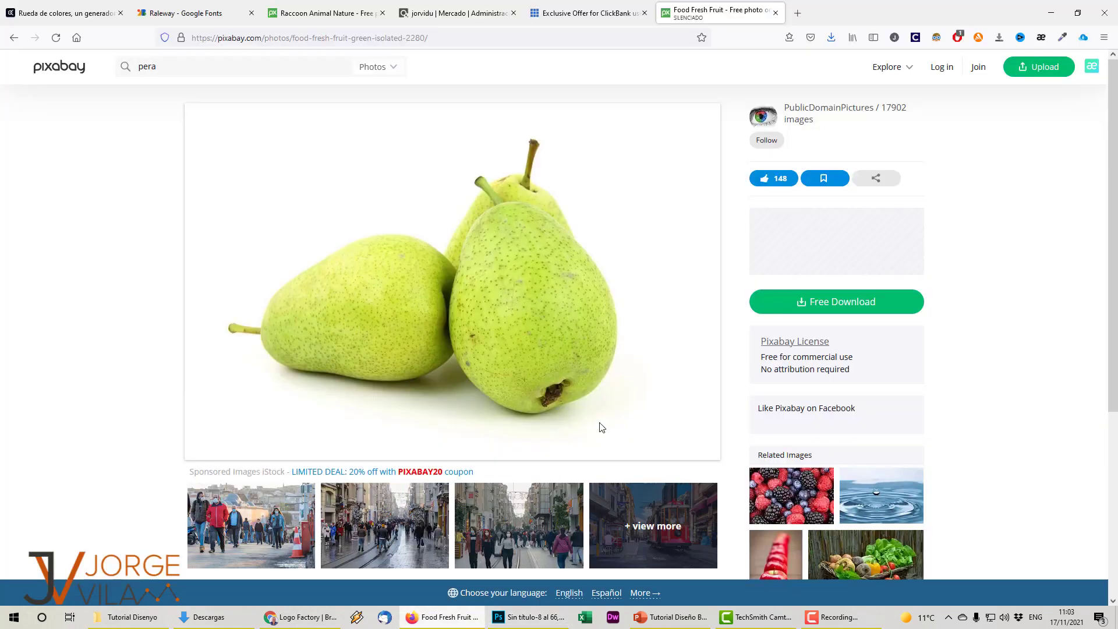
left_click_drag(239, 65, 36, 60)
type("cpoc")
key("Return")
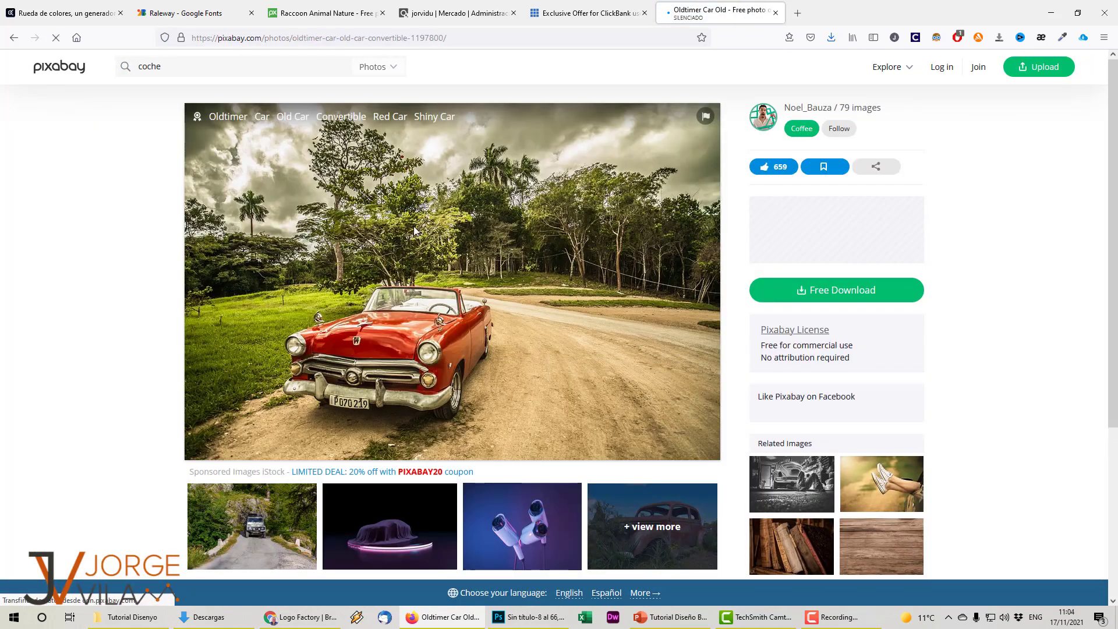
right_click(466, 302)
left_click(495, 346)
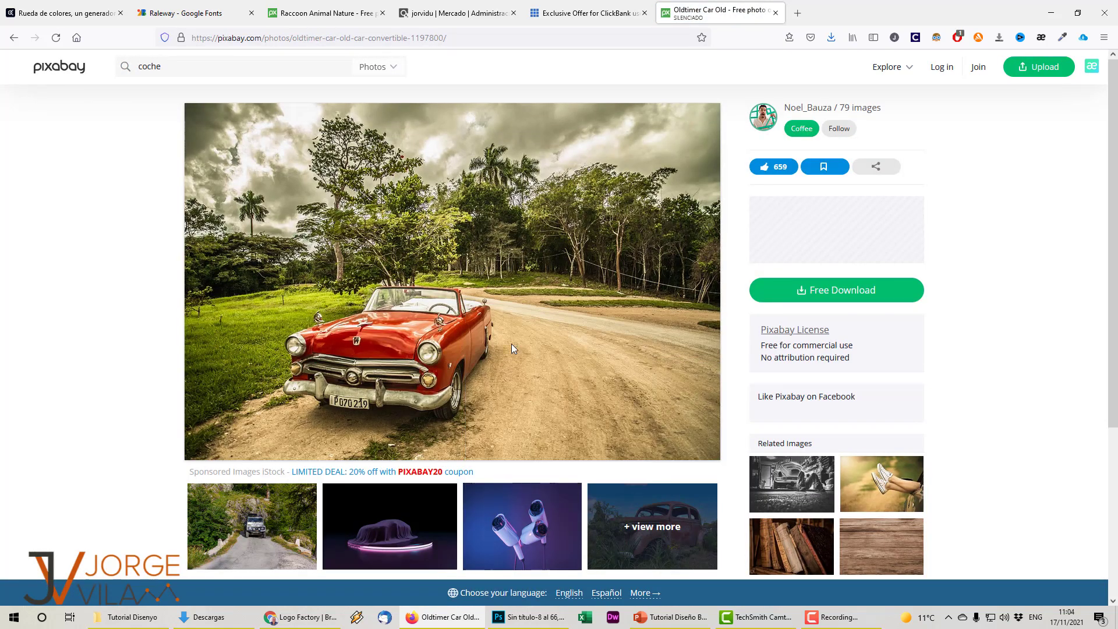
Return to Photoshop, paste the convertible photo and scale it down to just cover the first two cells of the top row
key("alt+Tab")
key("ctrl+v")
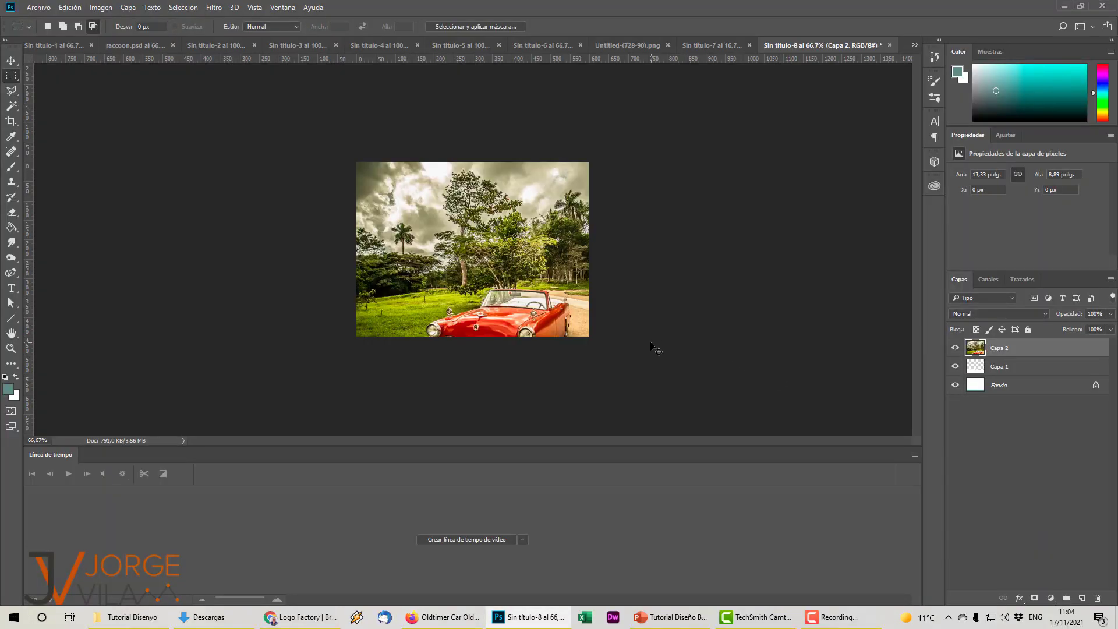
key("ctrl+t")
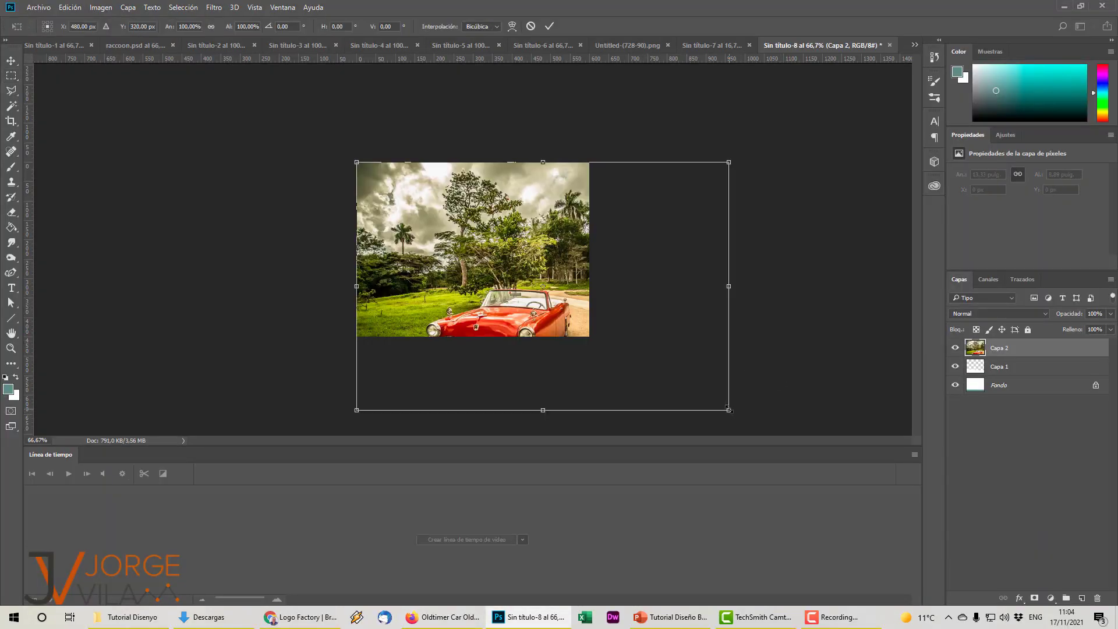
left_click_drag(728, 410, 450, 208)
key("Return")
key("m")
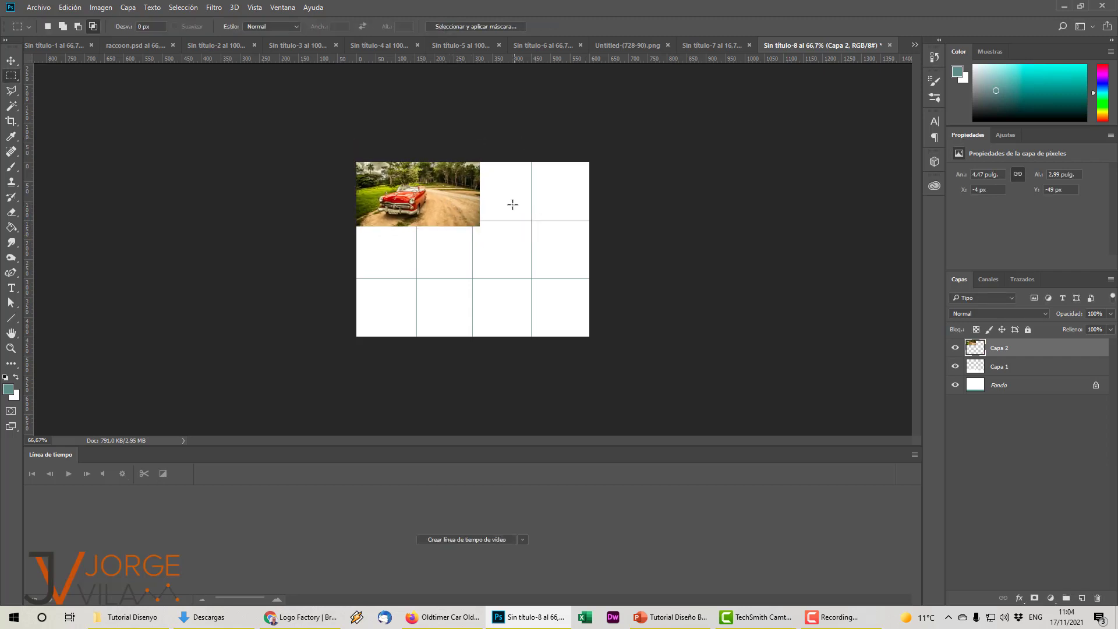
Select the first two top-row cells on Capa 1 with the Magic Wand and mask the convertible photo on Capa 2 to them
left_click(977, 369)
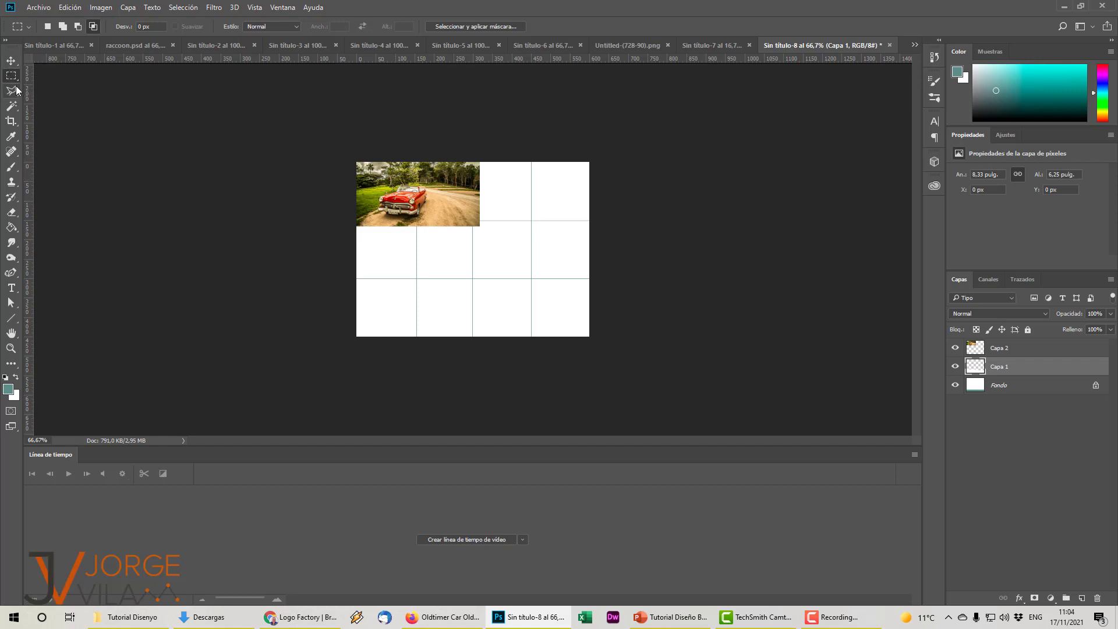
left_click(11, 105)
left_click(392, 188)
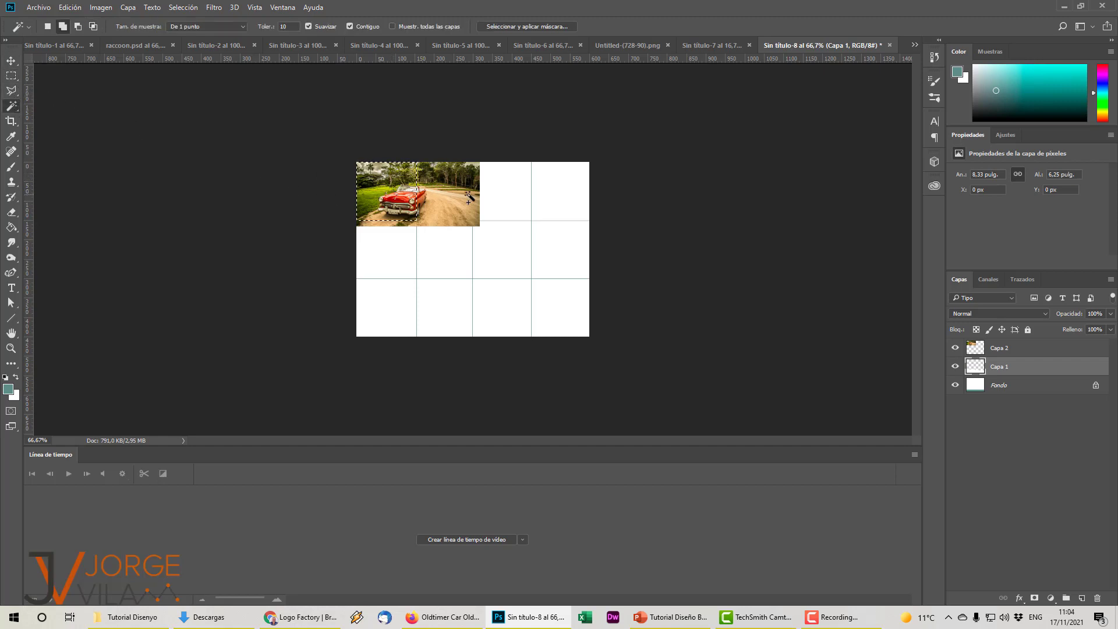
left_click(457, 196, "shift")
key("shift+alt")
left_click(1008, 347)
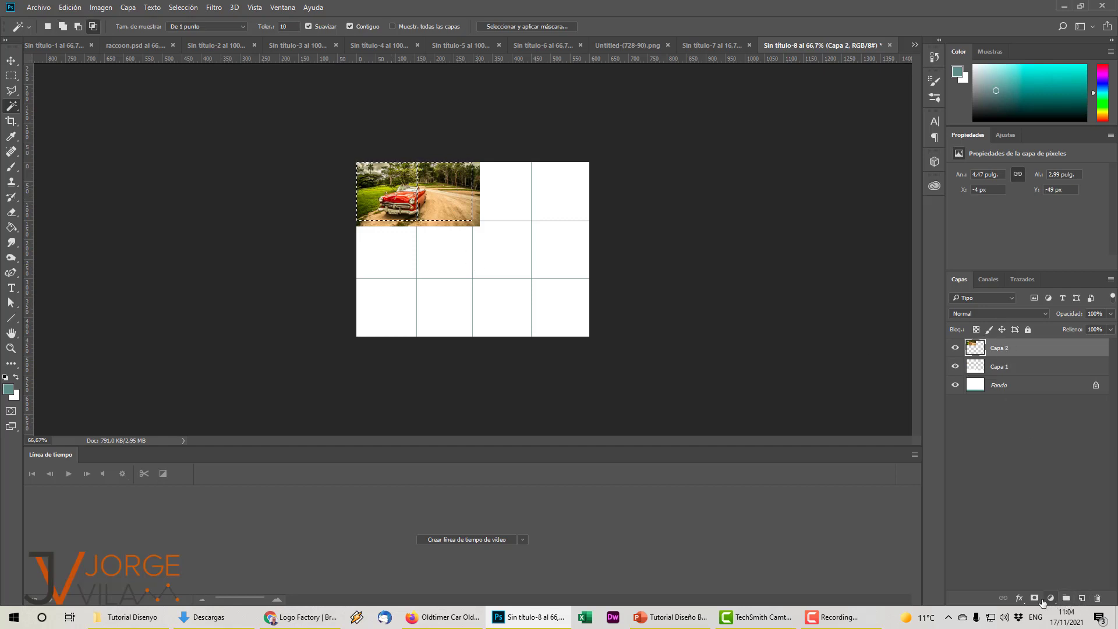
left_click(1034, 598)
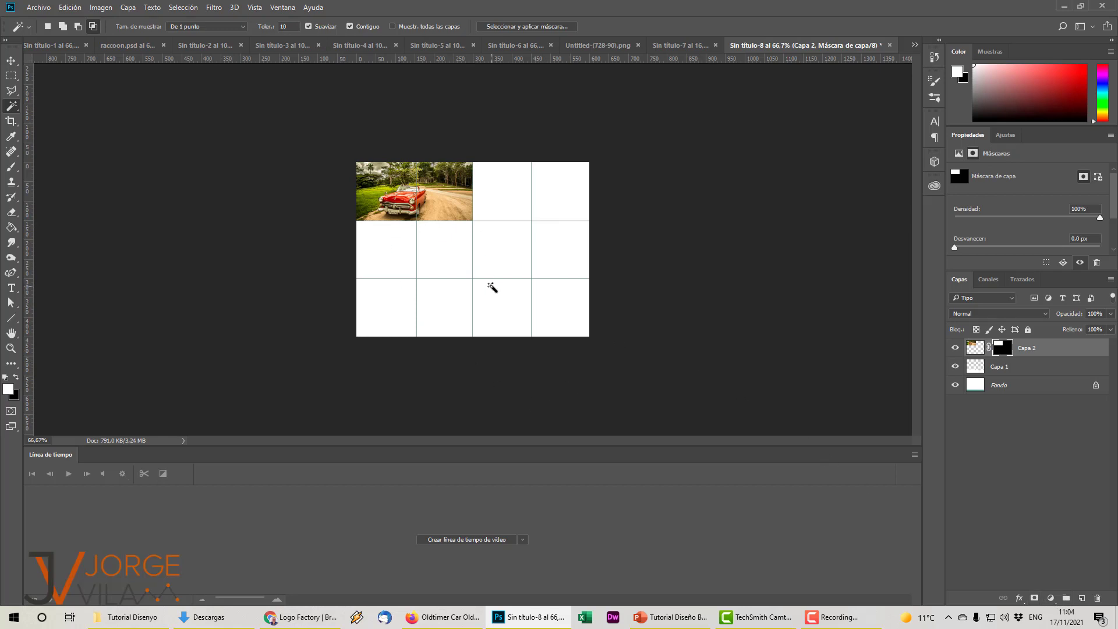
Switch to Firefox, return to the coche results and copy the Vintage 1950s photo of the woman in the car
key("alt+Tab")
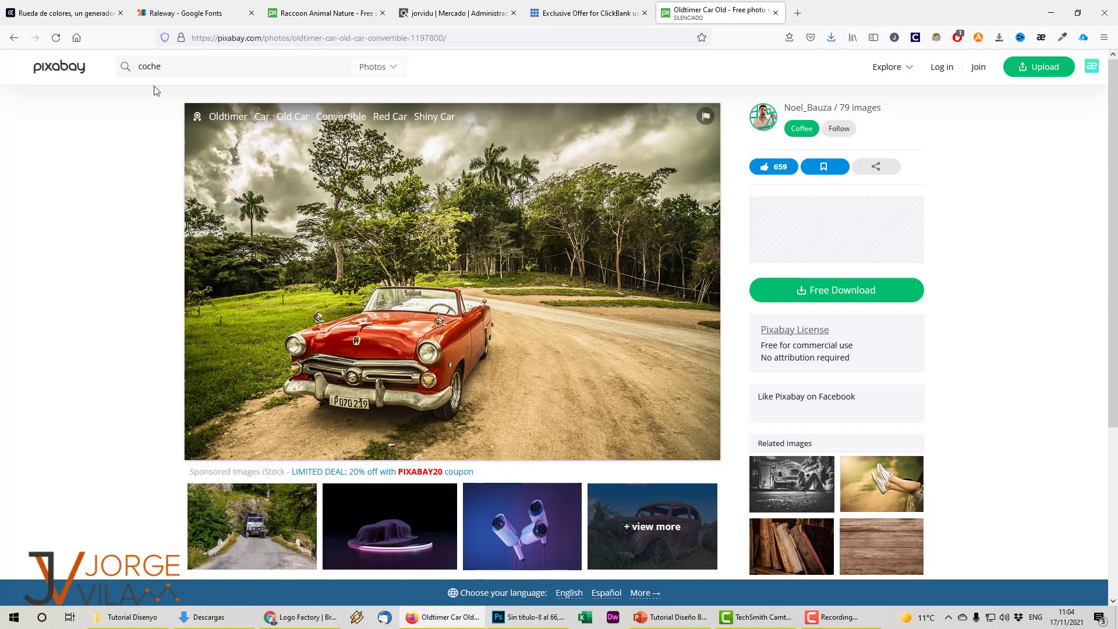
left_click(14, 37)
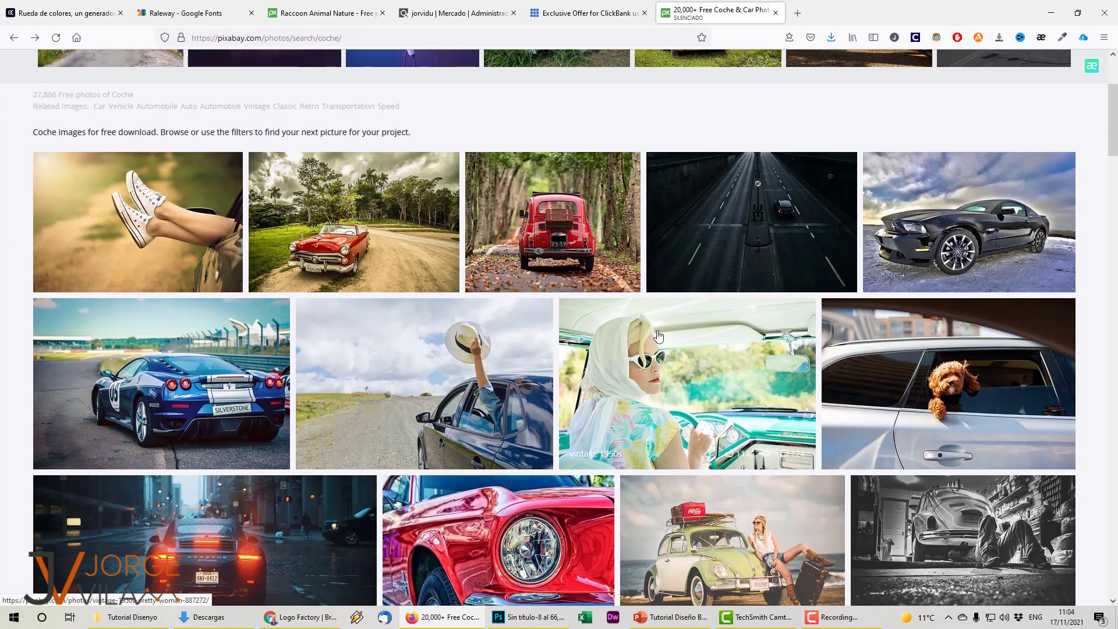
scroll(657, 337, "down", 3)
left_click(631, 252)
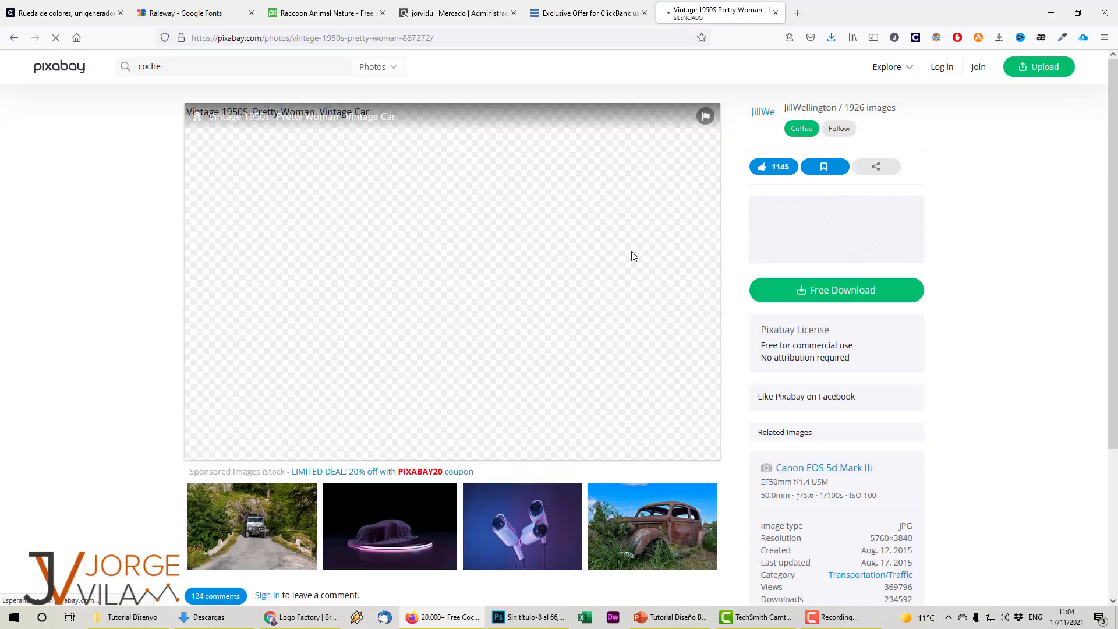
right_click(454, 331)
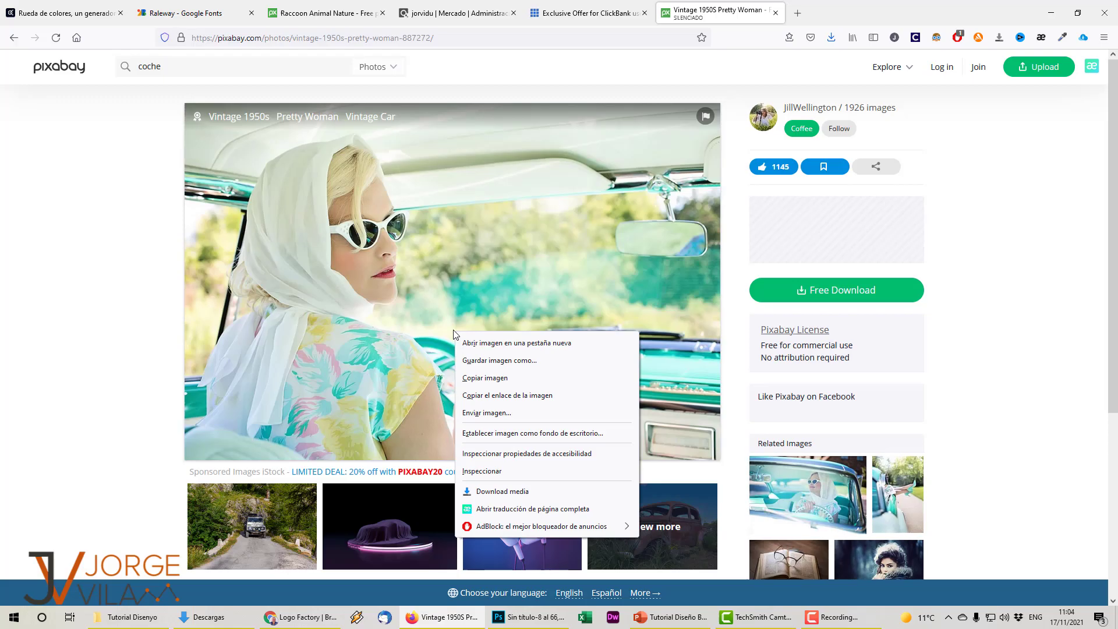
left_click(474, 378)
Paste the woman's photo into the Photoshop grid, scale it to about 59% and place it over the last two columns' upper cells
key("alt+Tab")
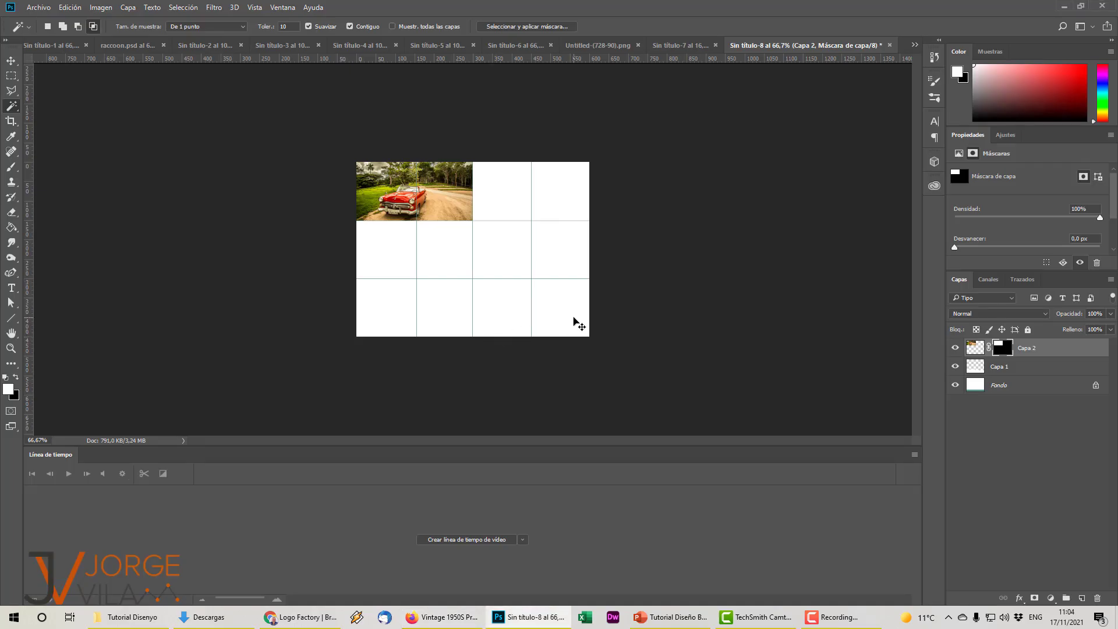
key("ctrl+v")
key("ctrl+t")
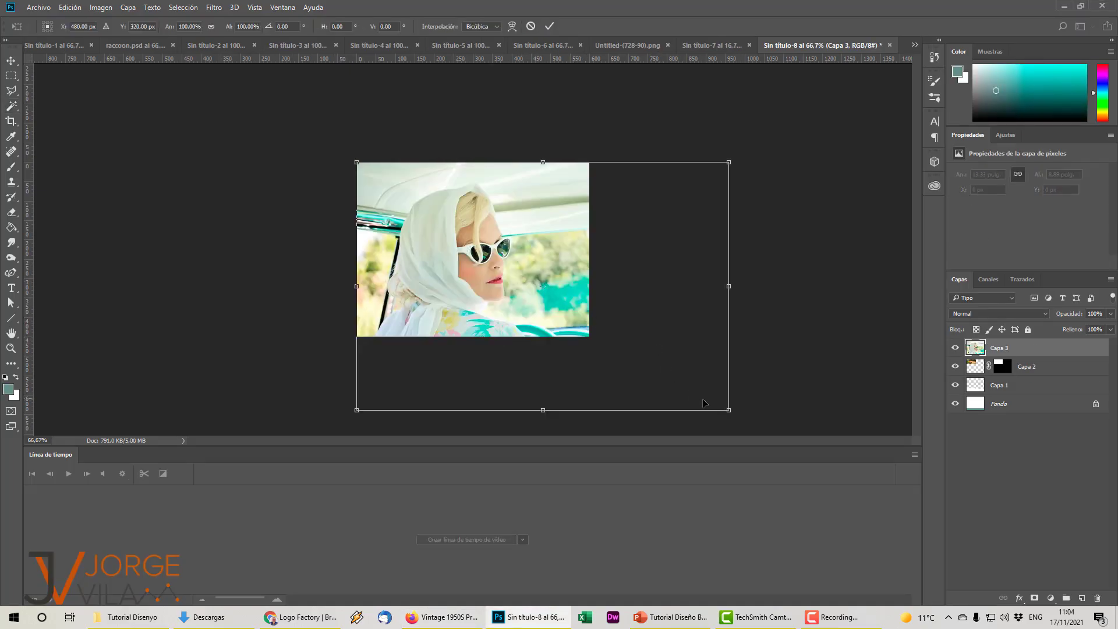
left_click_drag(725, 408, 586, 307)
left_click_drag(484, 225, 597, 219)
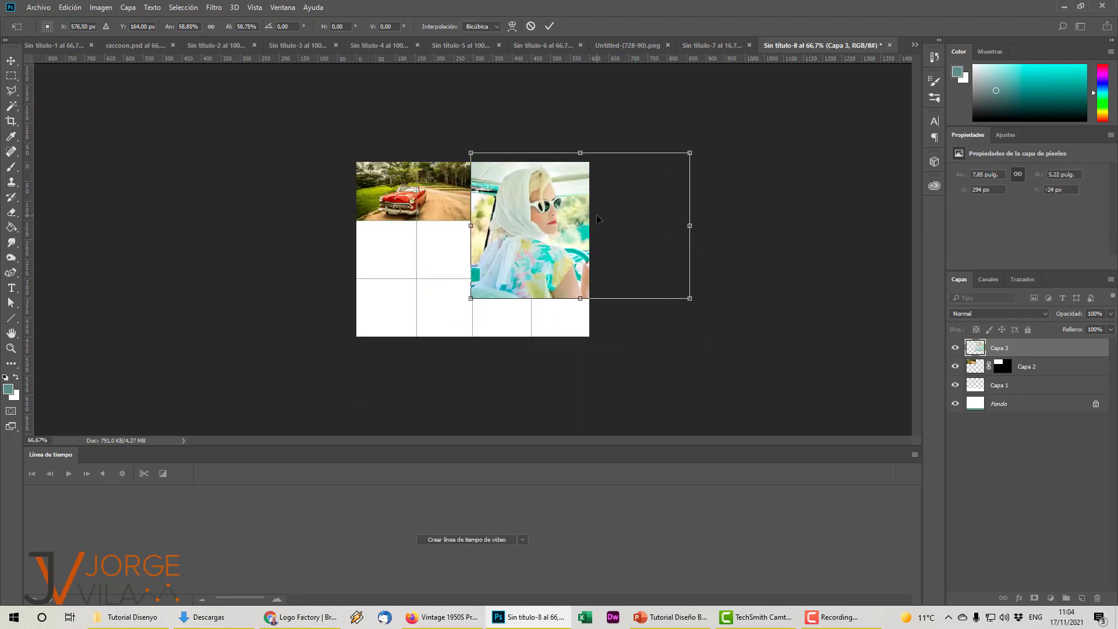
key("Return")
key("w")
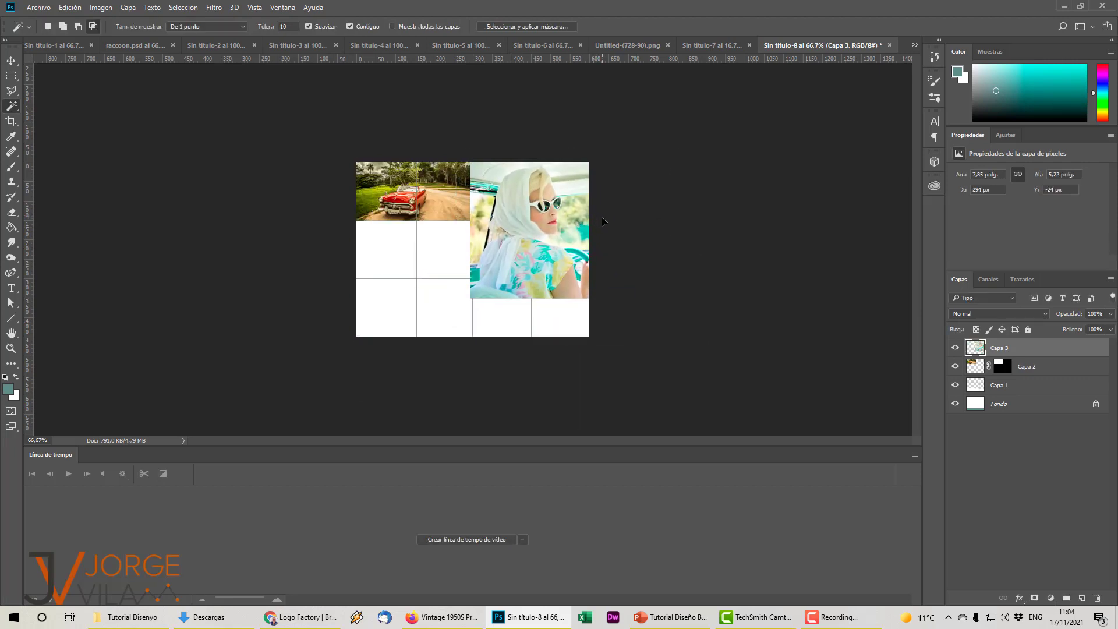
Select the four upper cells of the last two columns on Capa 1 and mask the woman's photo on Capa 3 to them
left_click(977, 387)
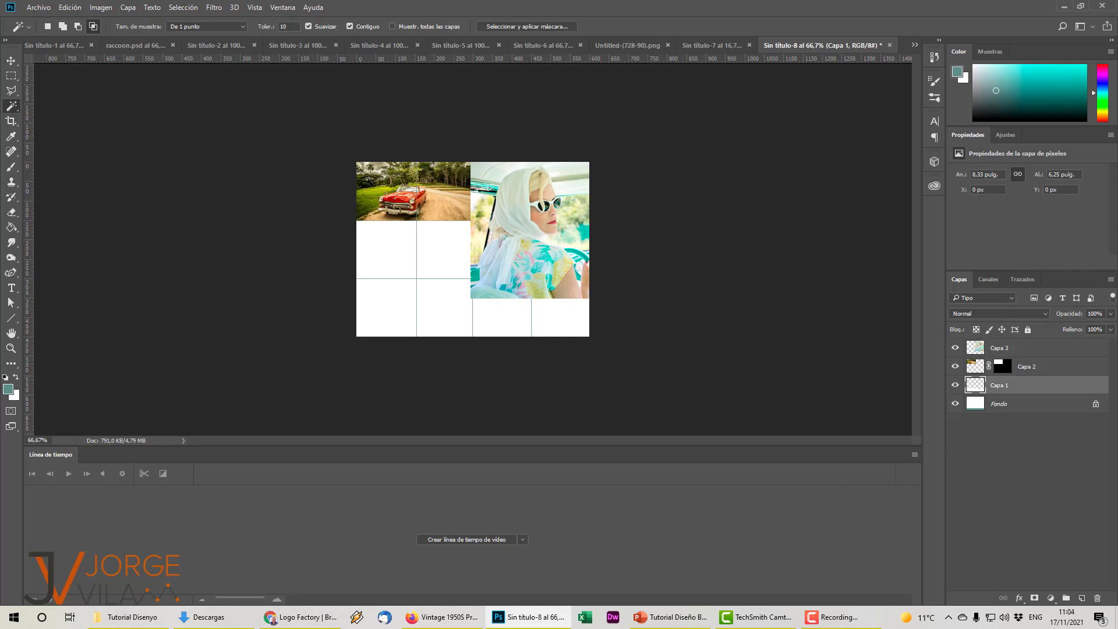
left_click(502, 190, "ctrl")
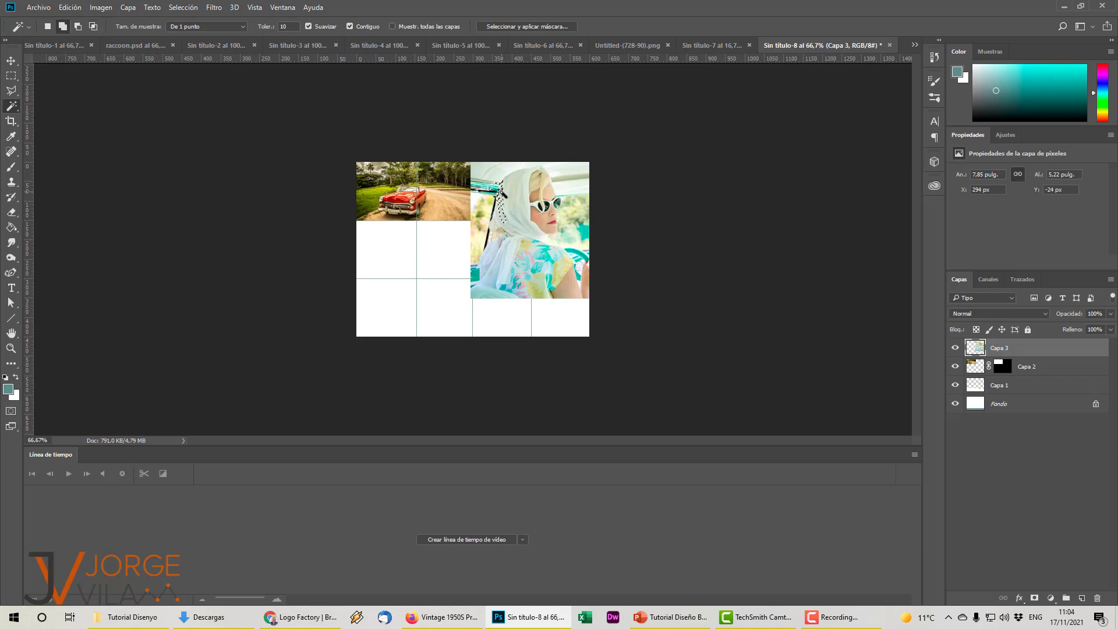
left_click(999, 387)
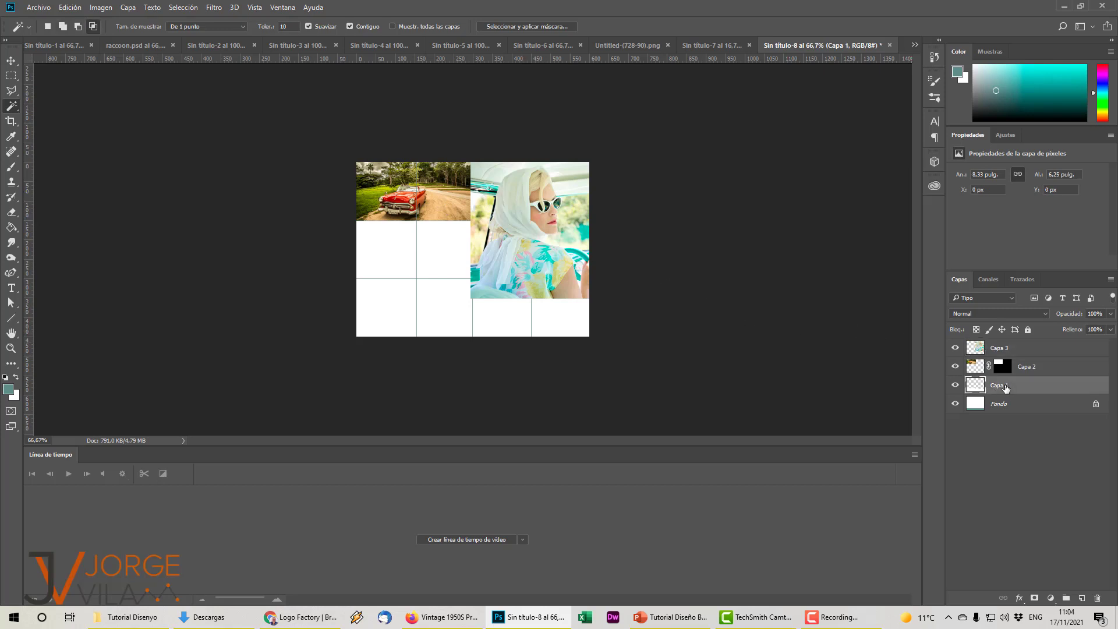
left_click(501, 190, "shift")
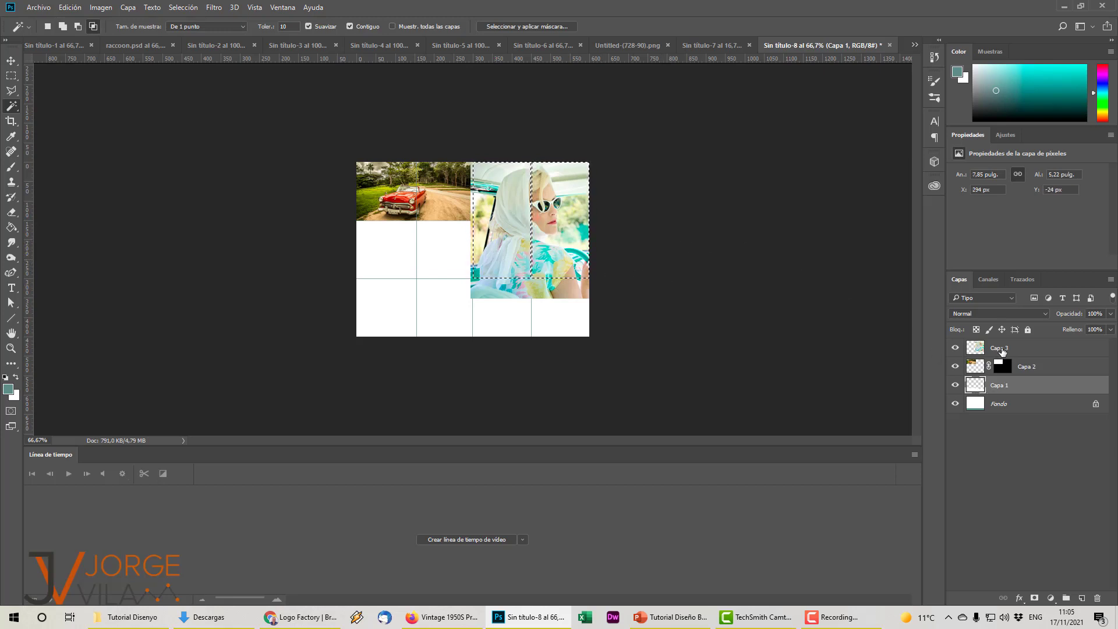
left_click(1000, 350)
left_click(1034, 598)
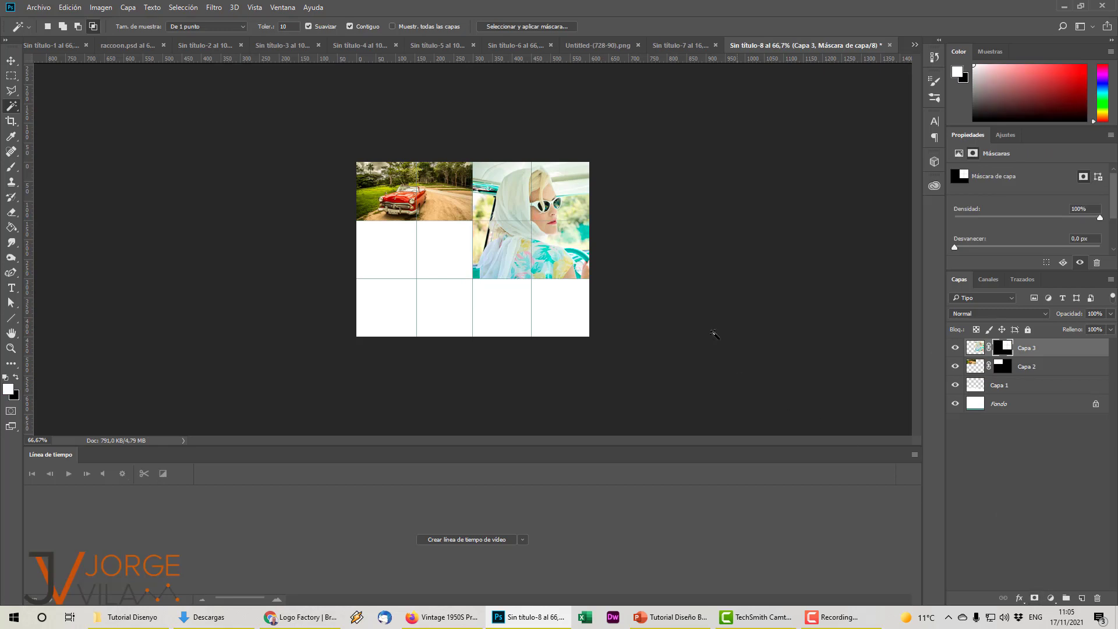
left_click(531, 208, "ctrl")
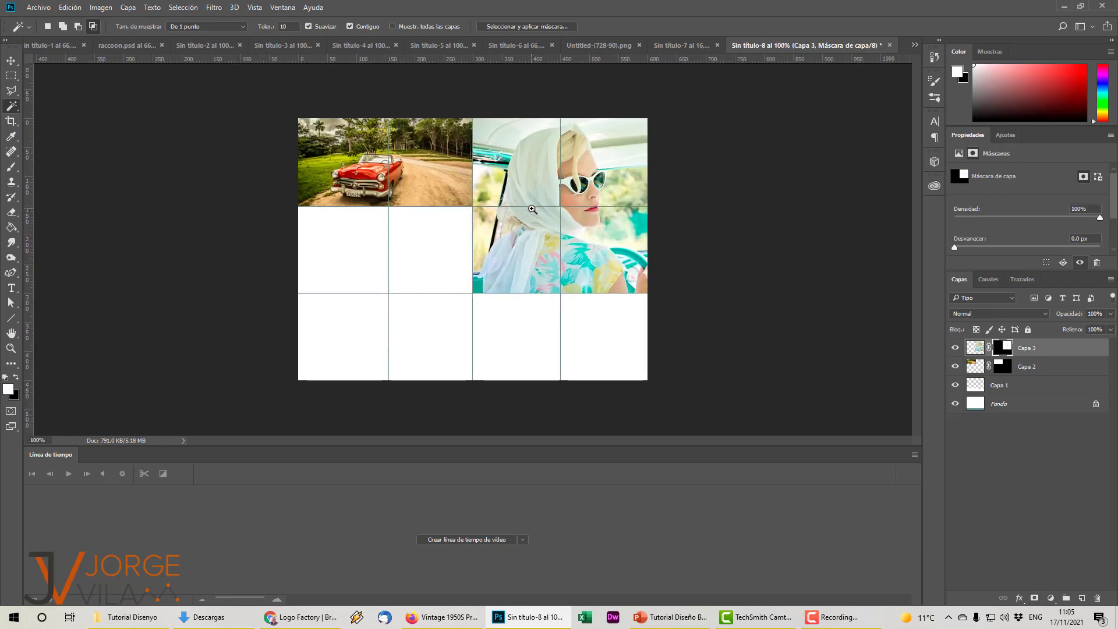
left_click(548, 214, "ctrl")
left_click(639, 226, "alt")
left_click(610, 233, "alt")
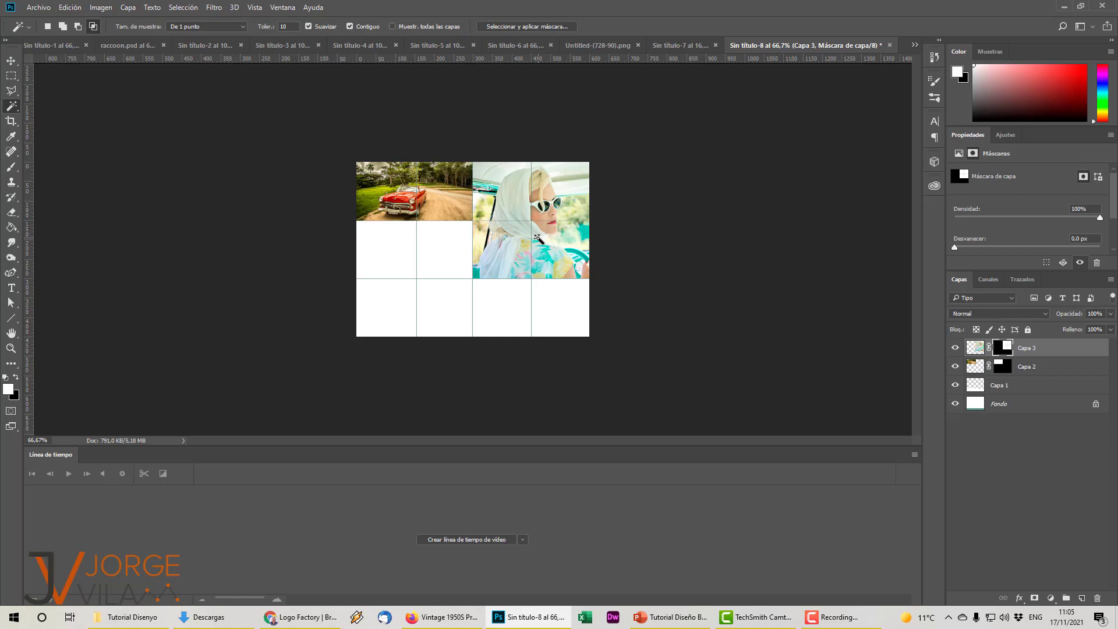
Copy the photo of the woman on the green Beetle from Pixabay's coche results in Firefox and paste it into the Photoshop grid document
key("alt+Tab")
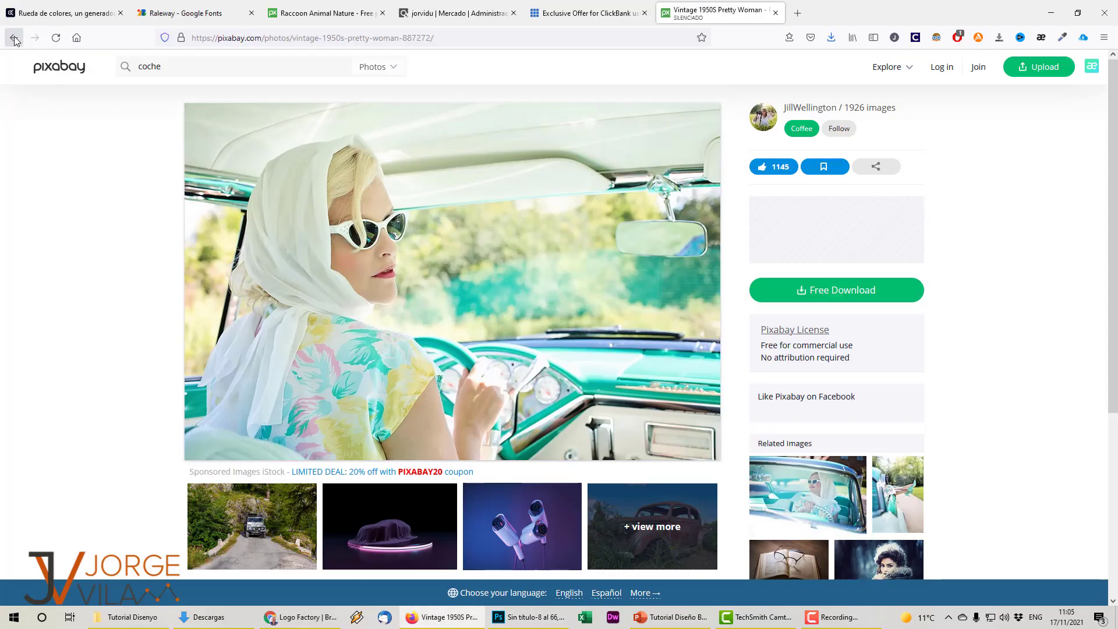
key("alt+Left")
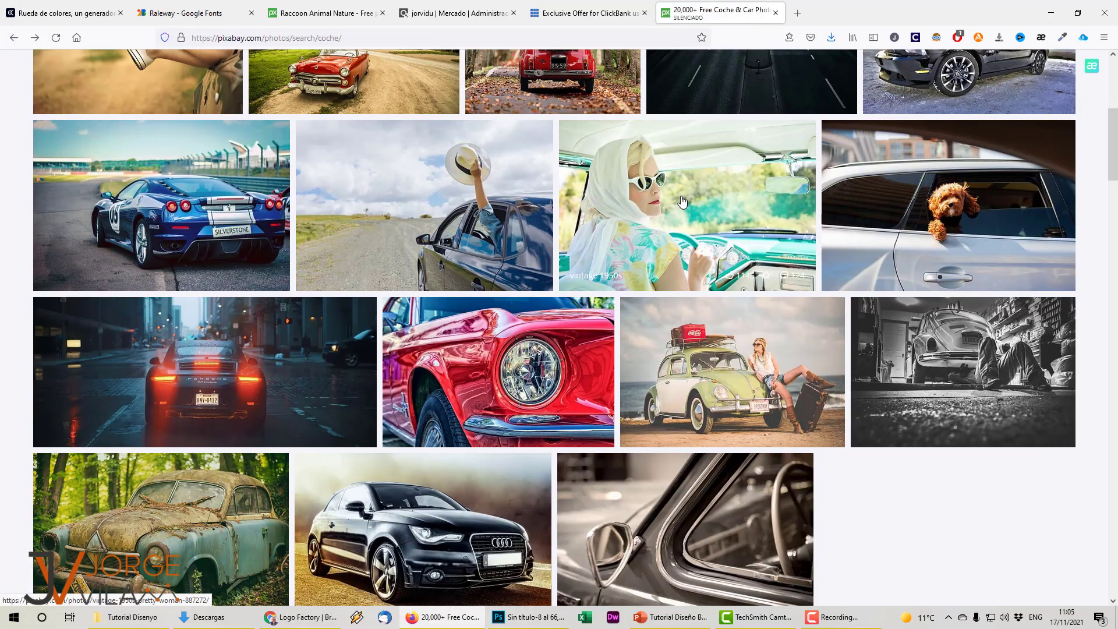
left_click(669, 349)
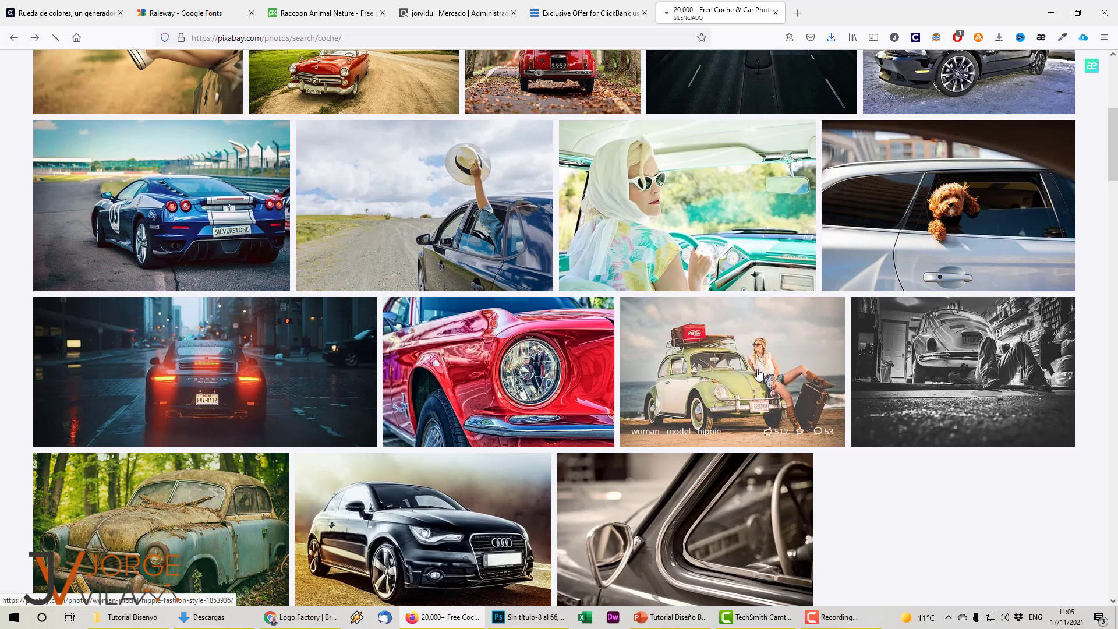
right_click(526, 279)
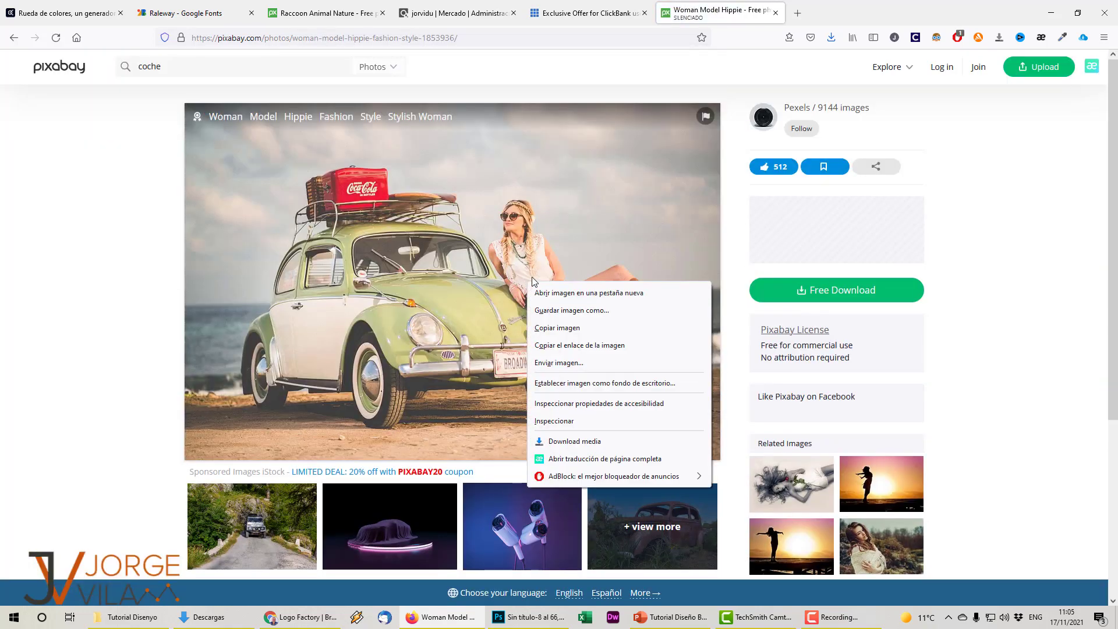
left_click(582, 328)
key("alt+Tab")
key("ctrl+v")
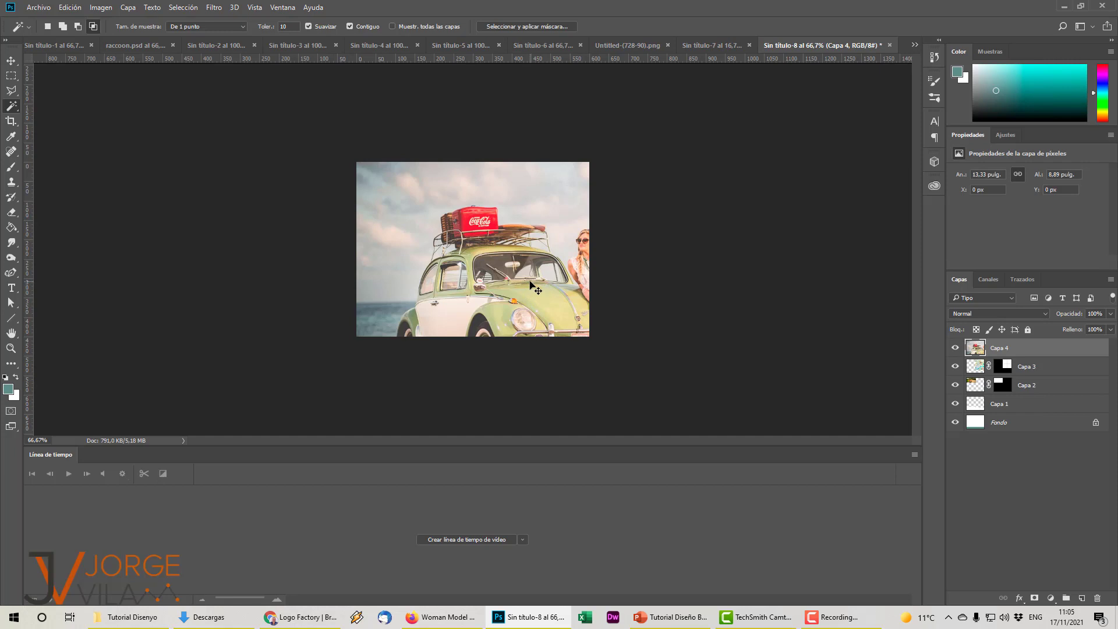
Scale the green Beetle photo to about 4.78 × 3.18 in and place it over the second row's cells in the first two columns
key("ctrl+t")
left_click_drag(729, 411, 533, 279)
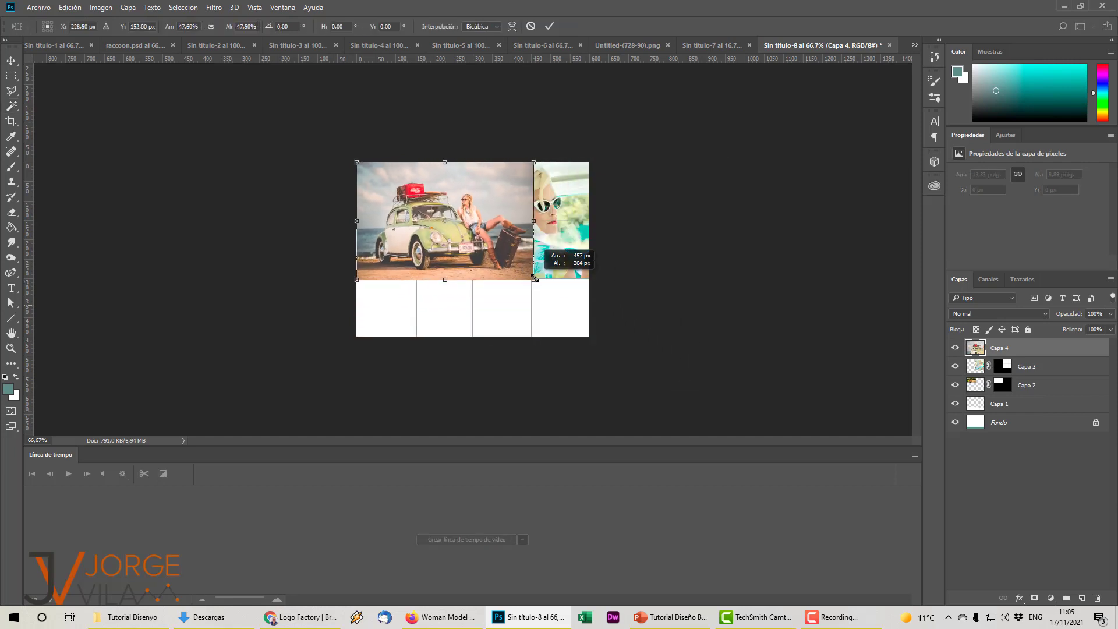
left_click_drag(469, 209, 477, 239)
left_click_drag(541, 309, 464, 261)
key("Return")
key("w")
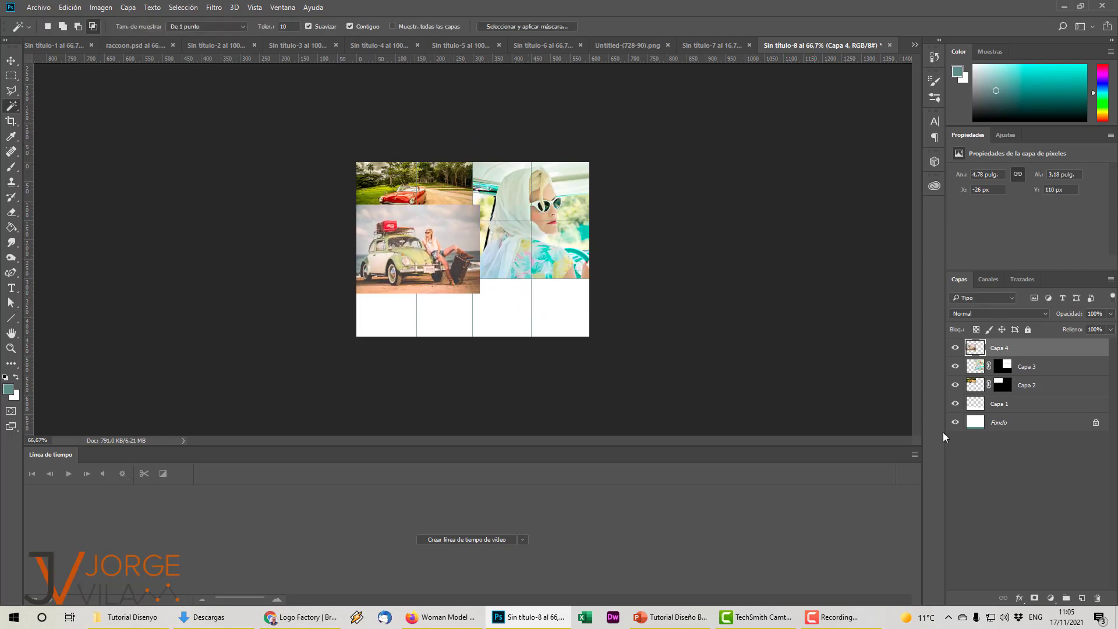
Select the second row's first two cells on Capa 1 and mask the Beetle photo on Capa 4 to them
left_click(986, 406)
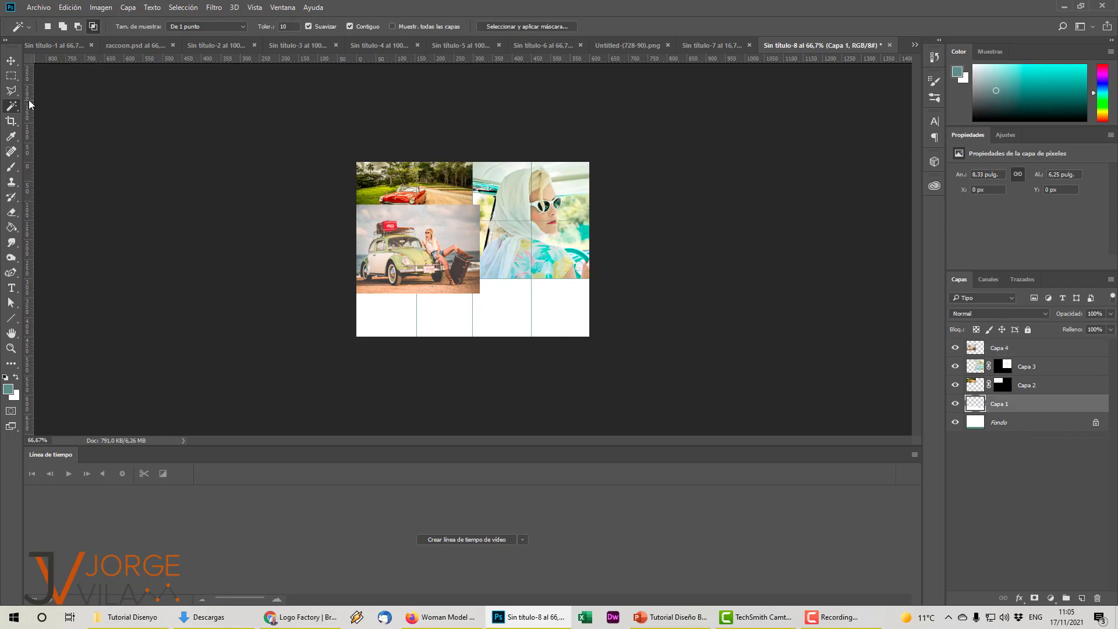
left_click(389, 234, "shift")
left_click(444, 243, "shift")
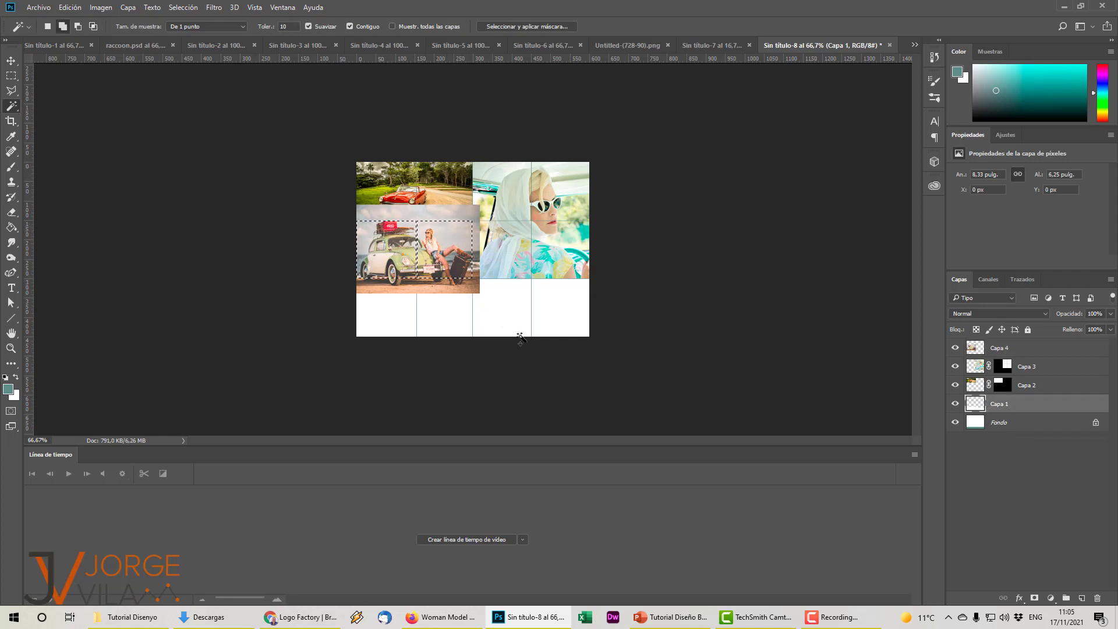
left_click(1024, 356)
left_click(1034, 598)
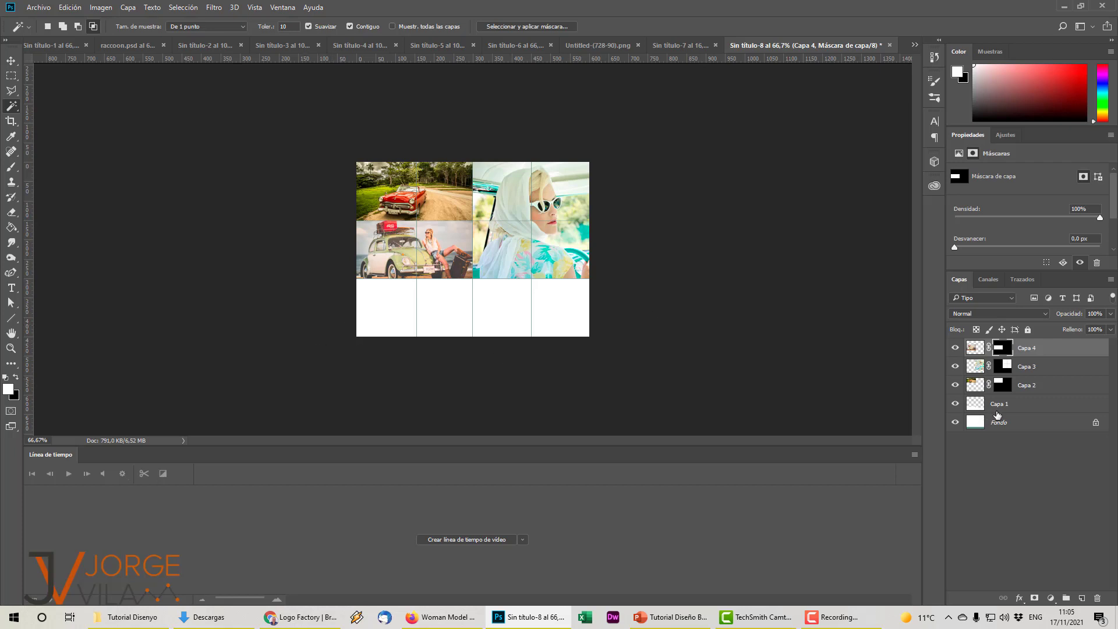
Crop the canvas from below to about 4.18 in high, removing the grid's empty lowest row
left_click(997, 407)
key("ctrl+plus")
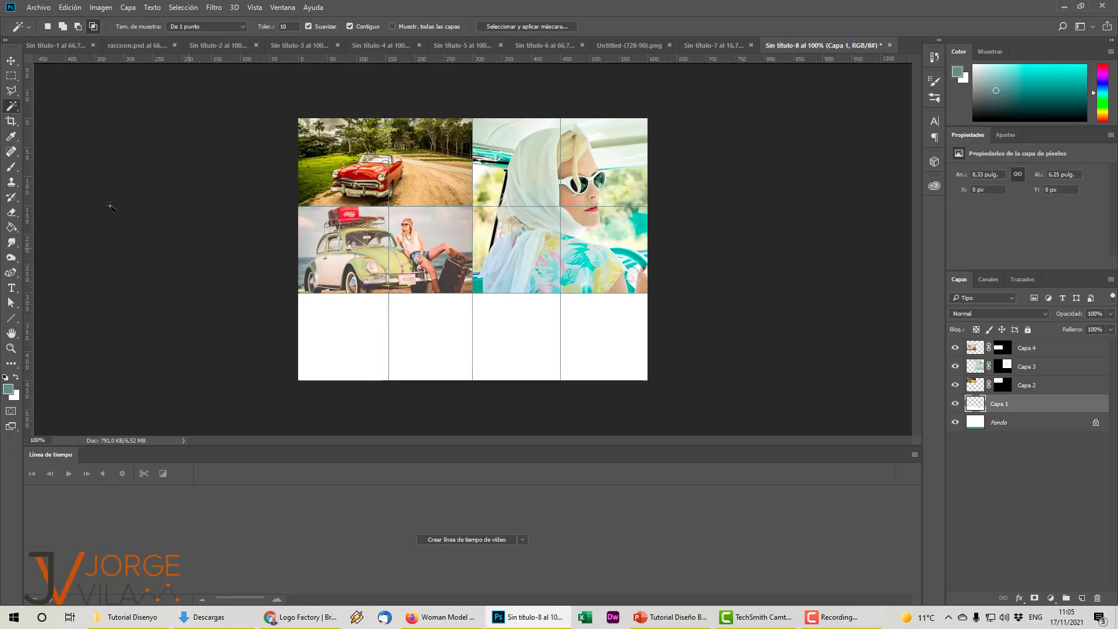
left_click(10, 78)
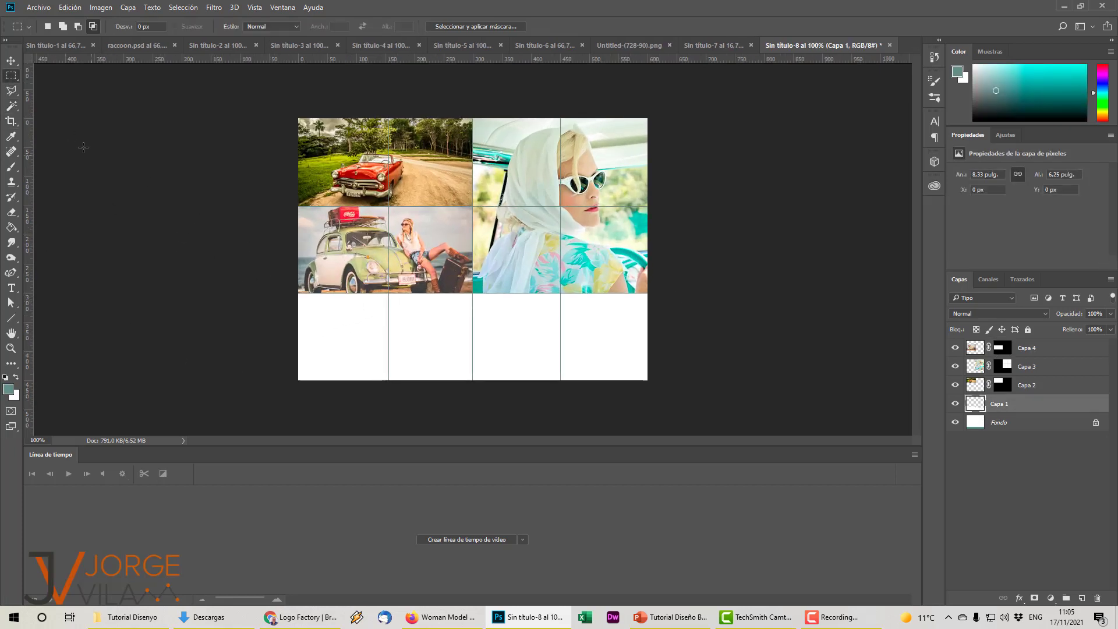
left_click(11, 121)
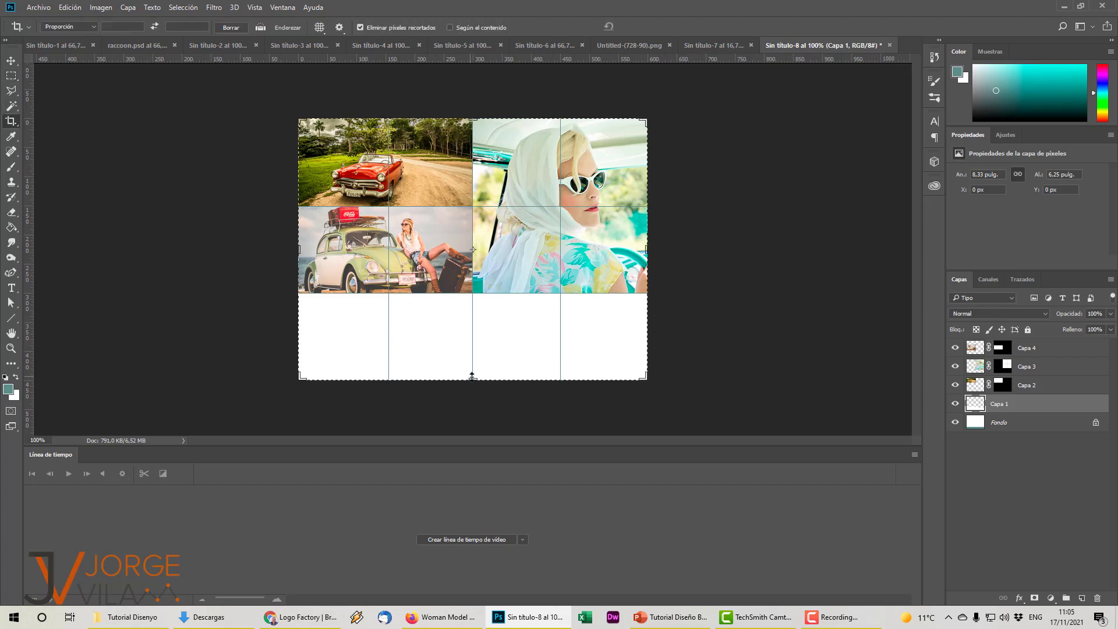
left_click_drag(472, 376, 471, 338)
scroll(474, 336, "up", 2)
key("Return")
scroll(545, 276, "down", 2)
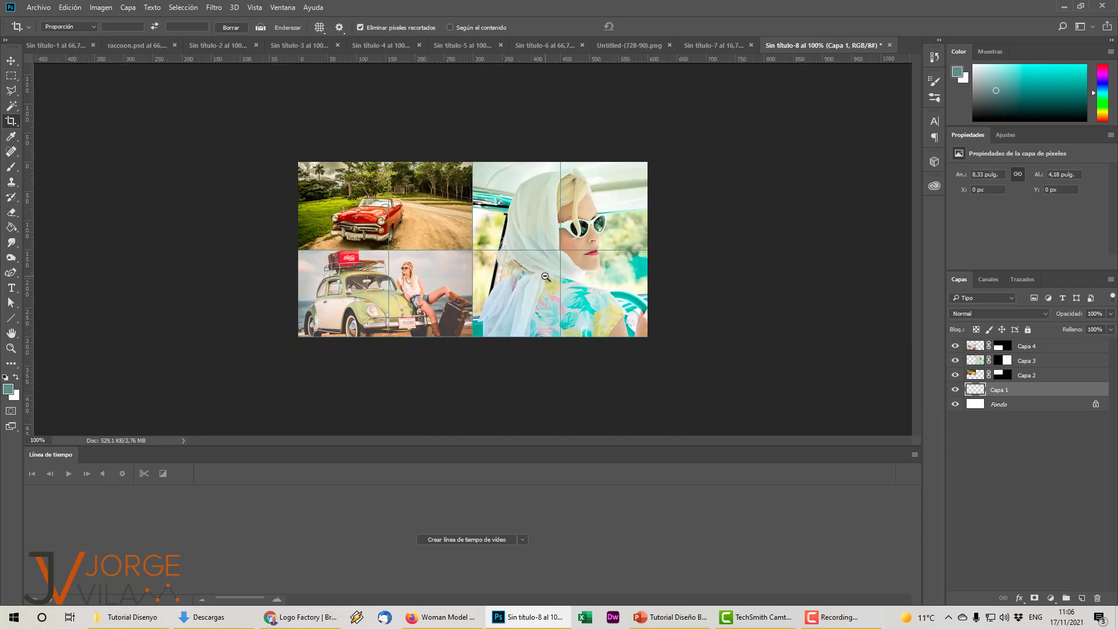
Load the grid lines on Capa 1 as a selection, recolour them white and deselect
left_click(975, 389, "ctrl")
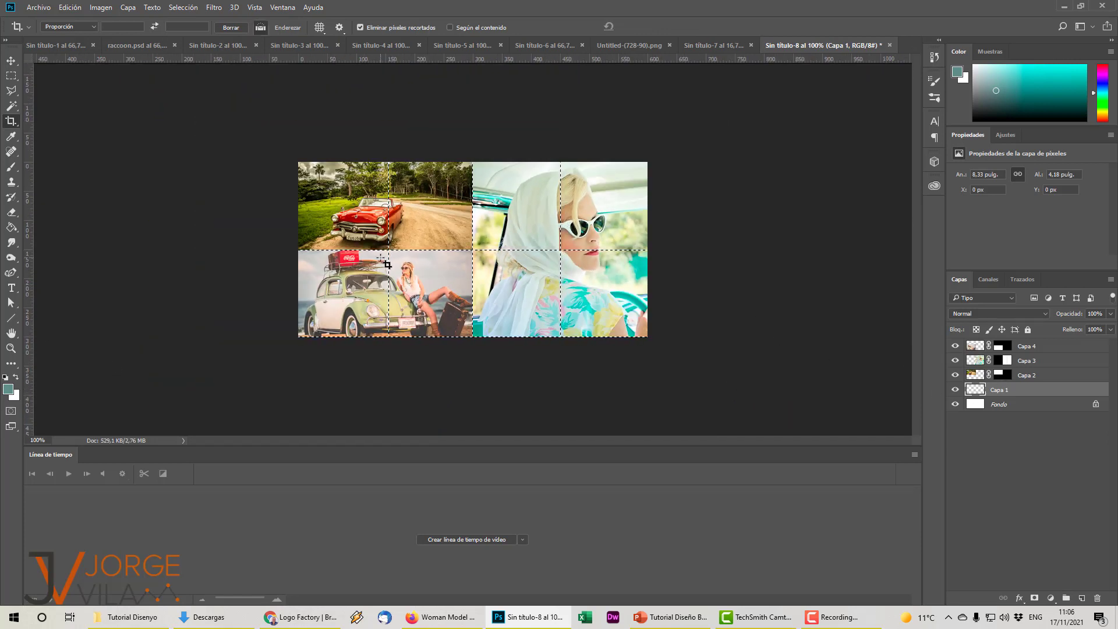
key("ctrl+d")
Switch to PowerPoint to read the Cuadrículas and Pies de foto slides, and return to Photoshop
left_click(650, 616)
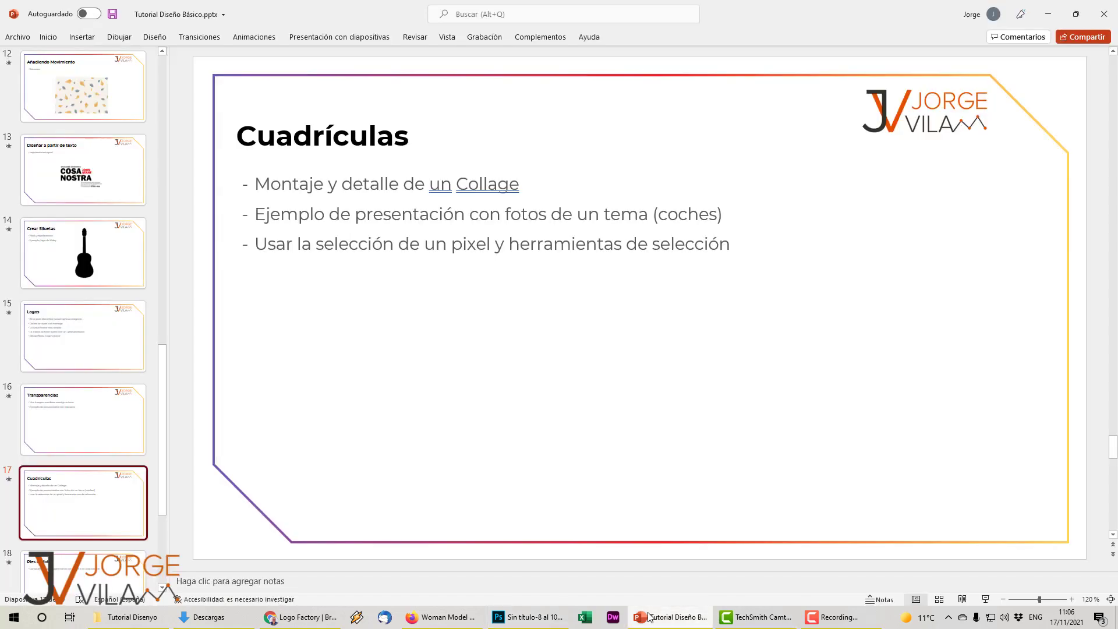
scroll(87, 407, "down", 2)
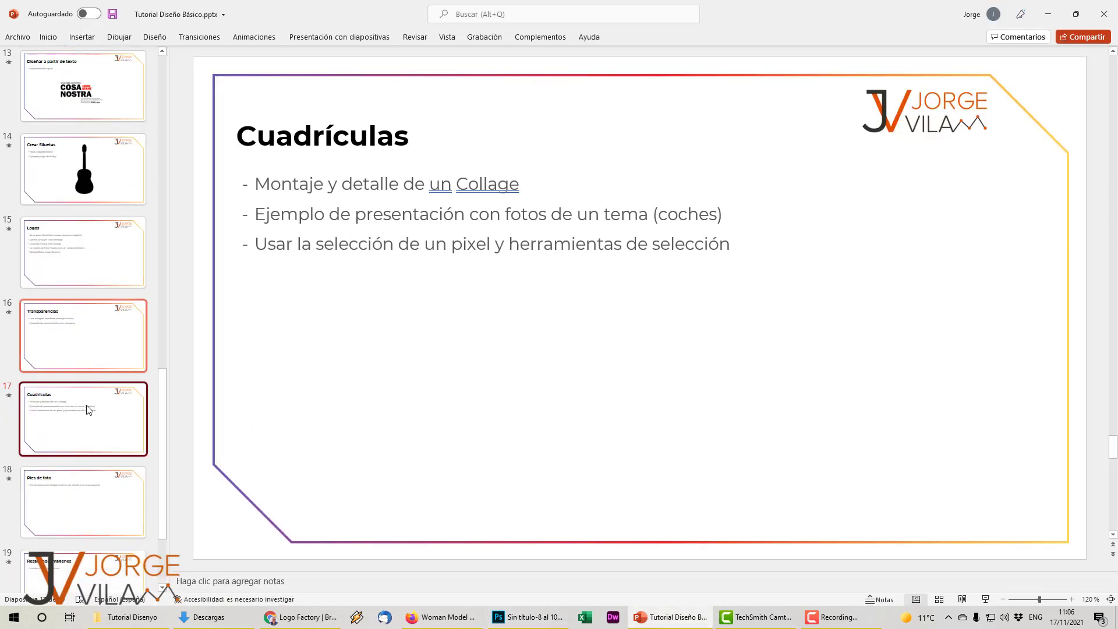
left_click(110, 505)
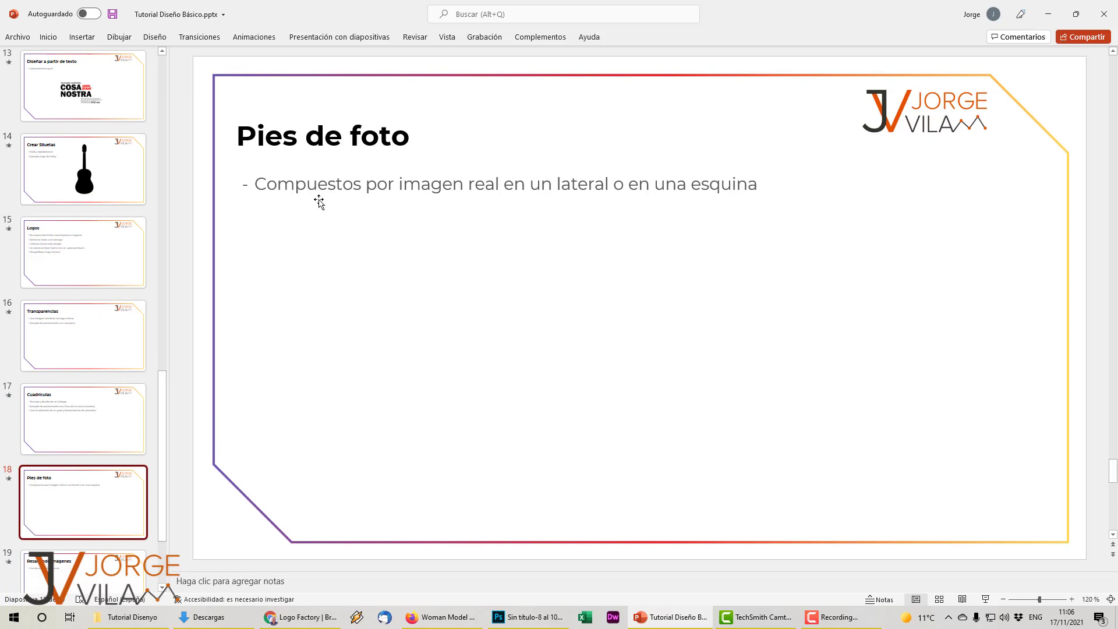
key("alt+Tab")
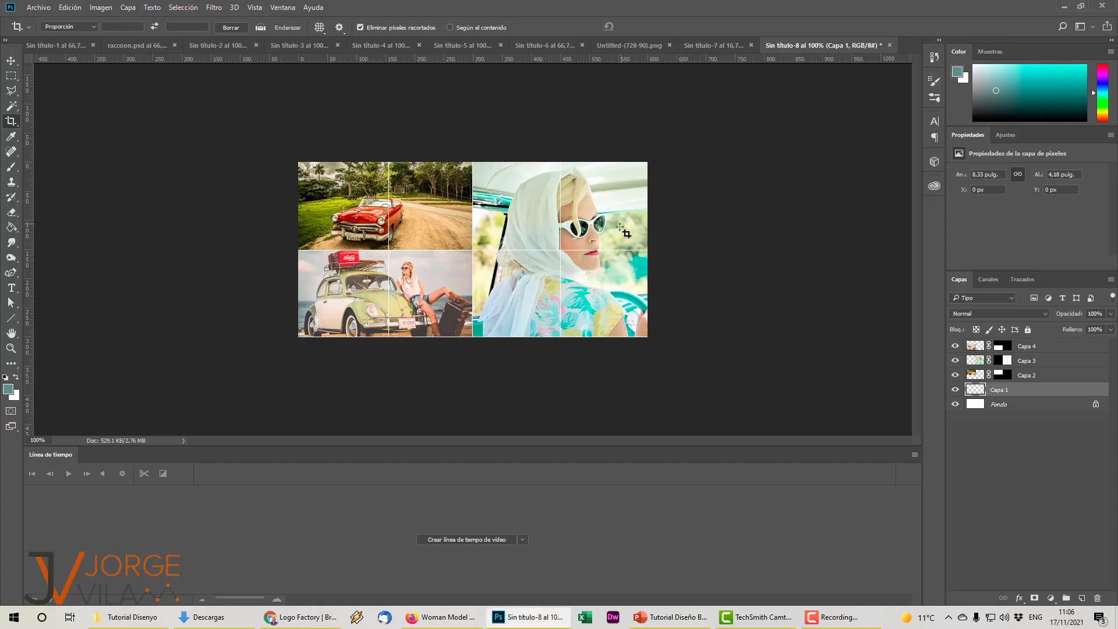
Create a new 960 × 640 px document at 72 ppi with a white background and activate the Move tool
left_click(39, 7)
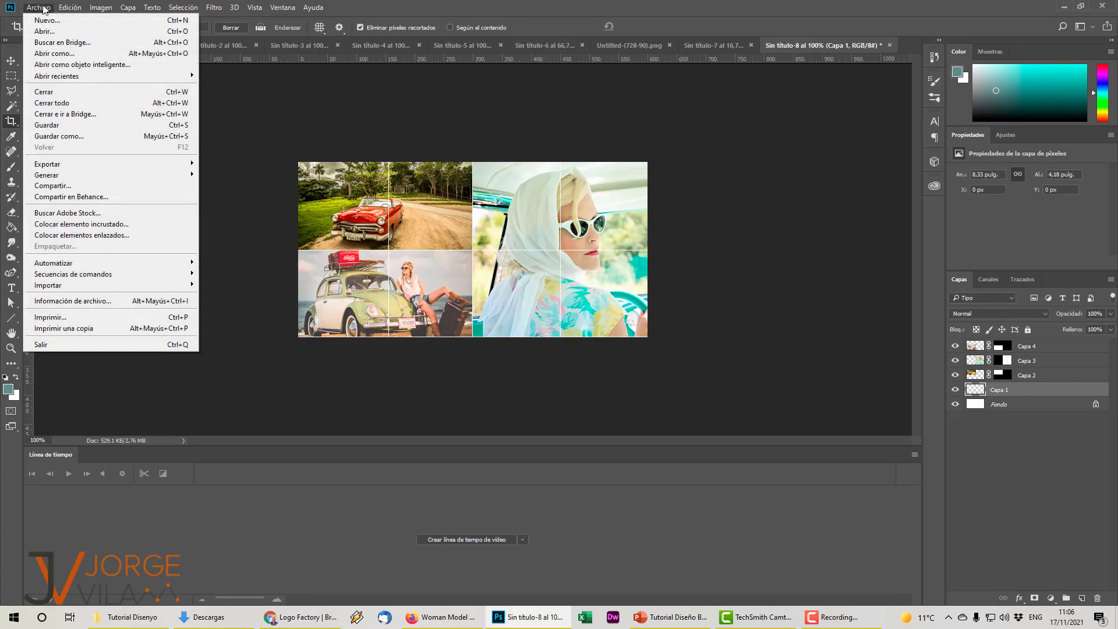
left_click(41, 18)
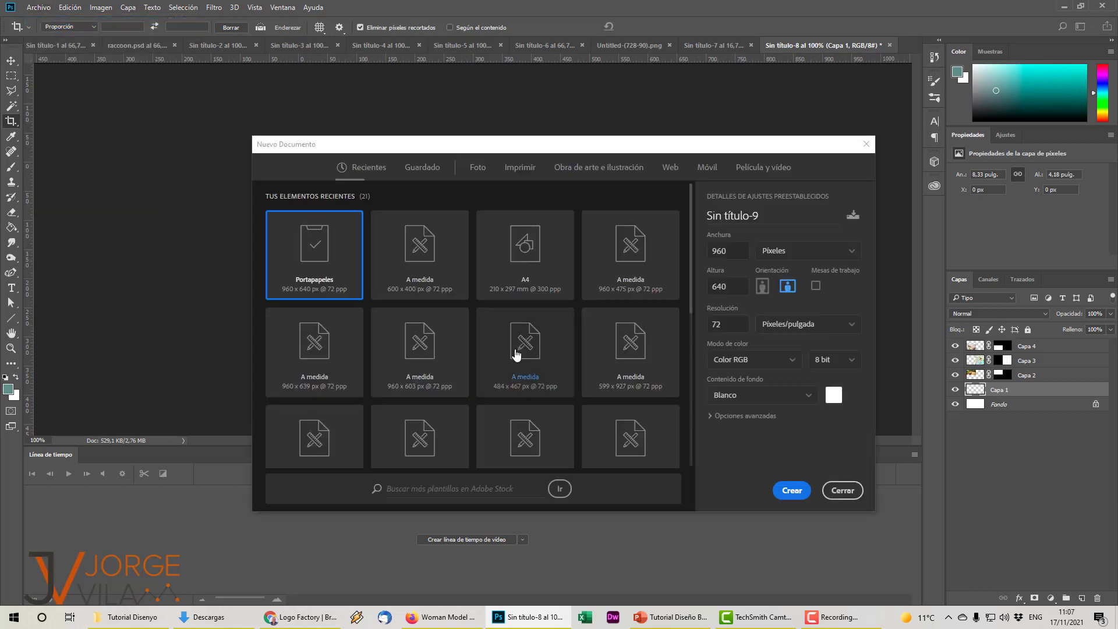
left_click(802, 489)
left_click(561, 240, "alt")
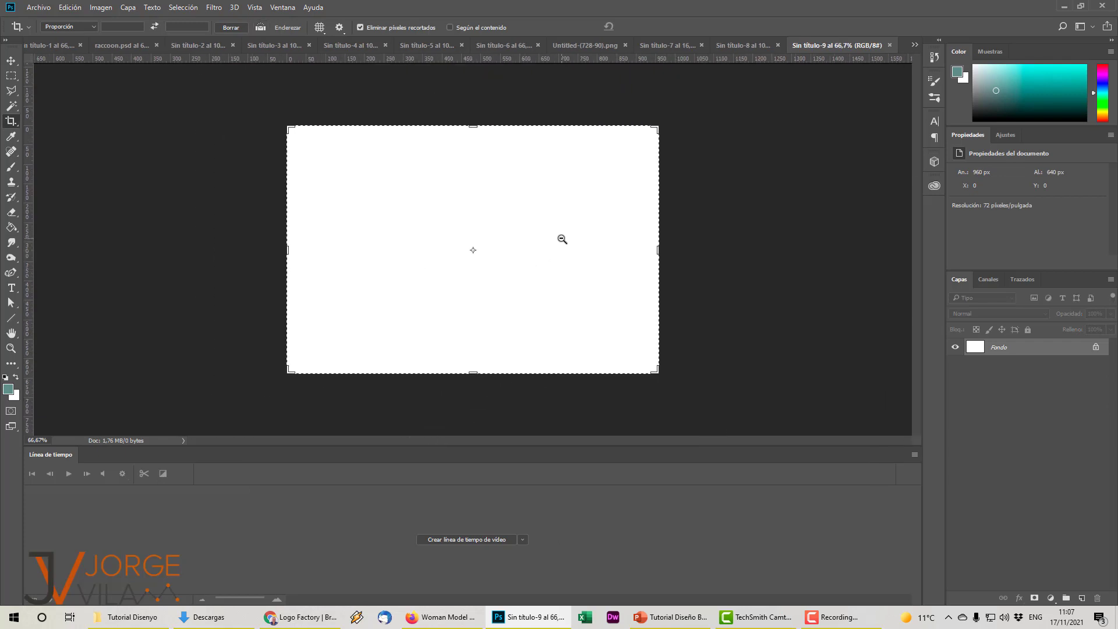
left_click(11, 61)
left_click(514, 235)
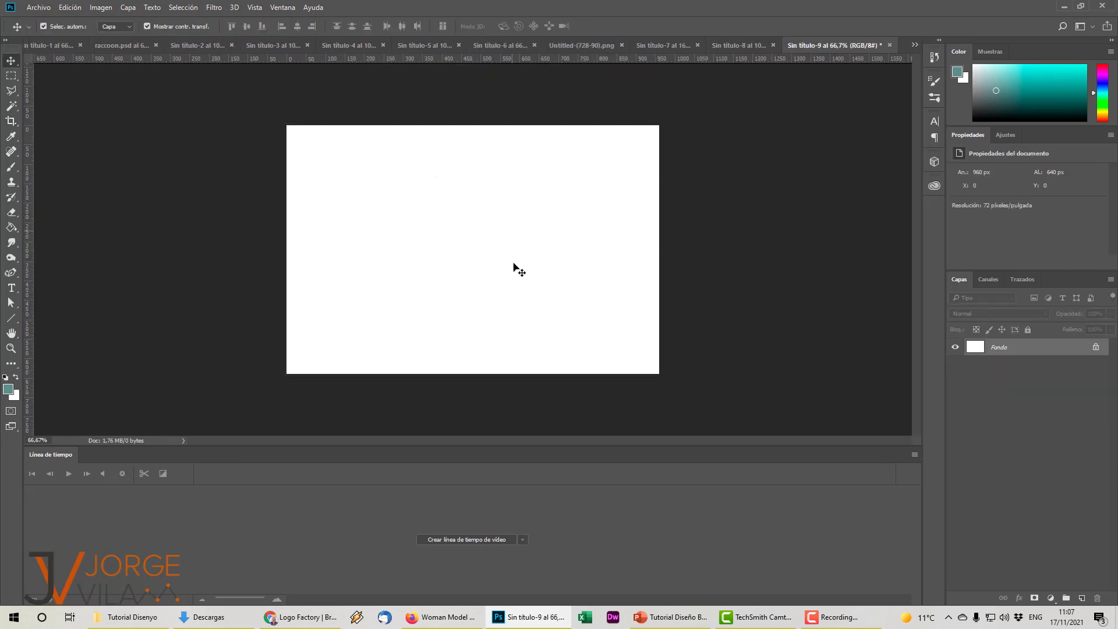
Switch to Firefox and search Pixabay for "frutas", replacing that search with "fruits"
left_click(448, 616)
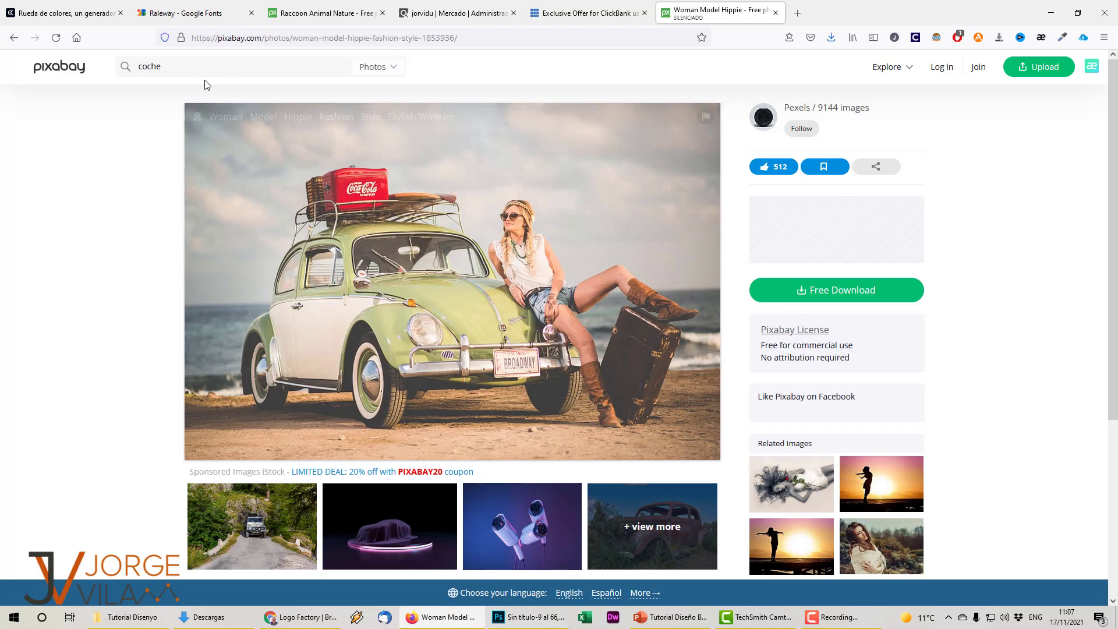
double_click(113, 68)
type("ca")
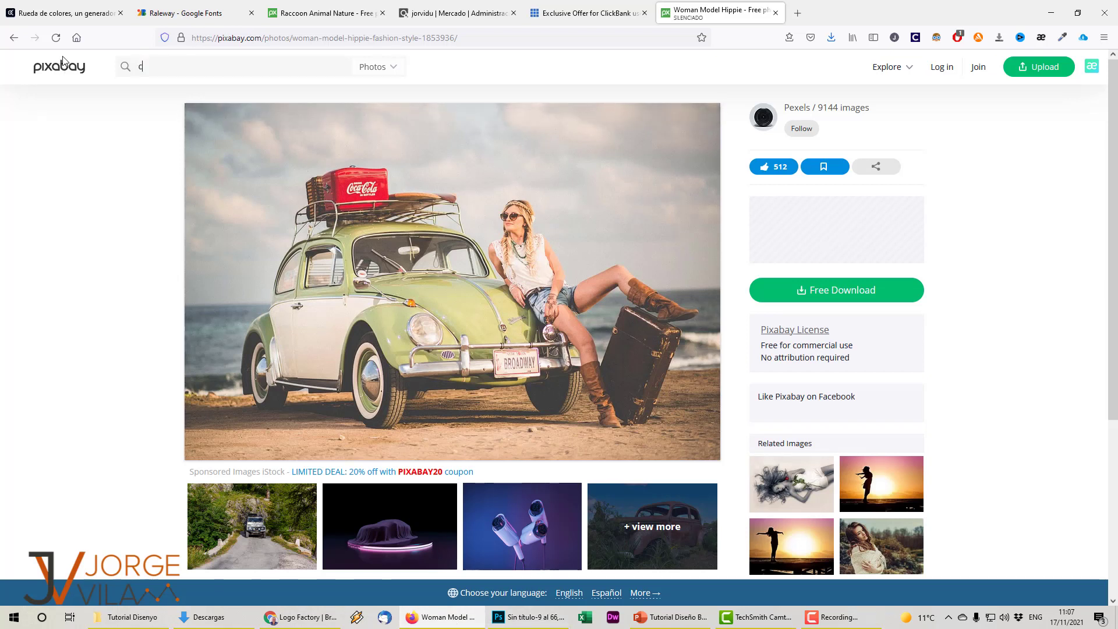
key("BackSpace")
key("BackSpace")
type("frutas")
key("Return")
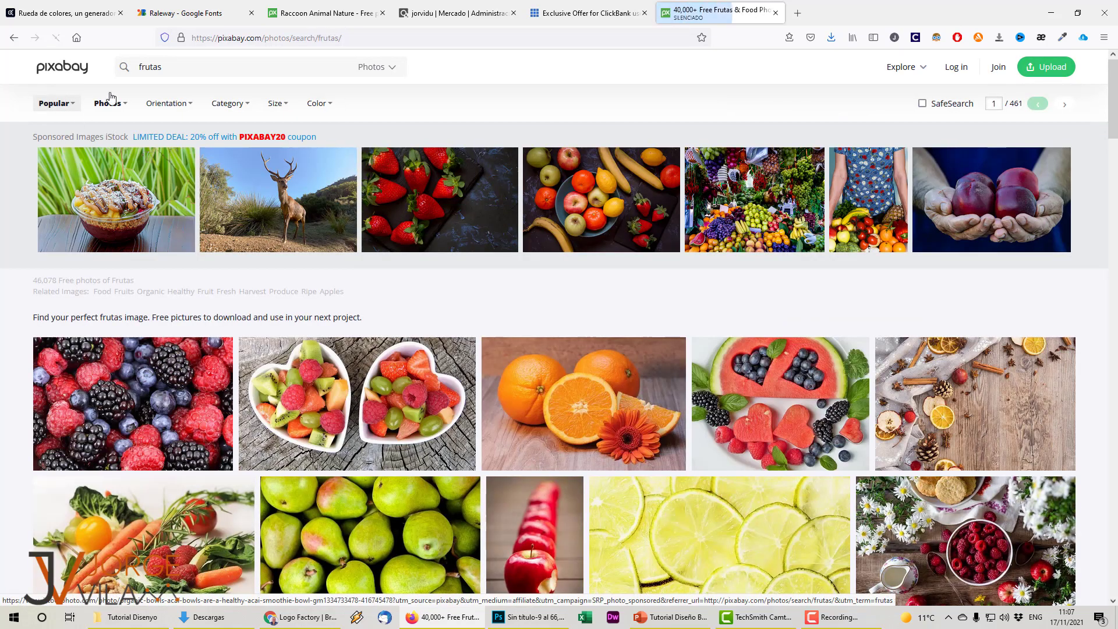
double_click(190, 66)
type("fr")
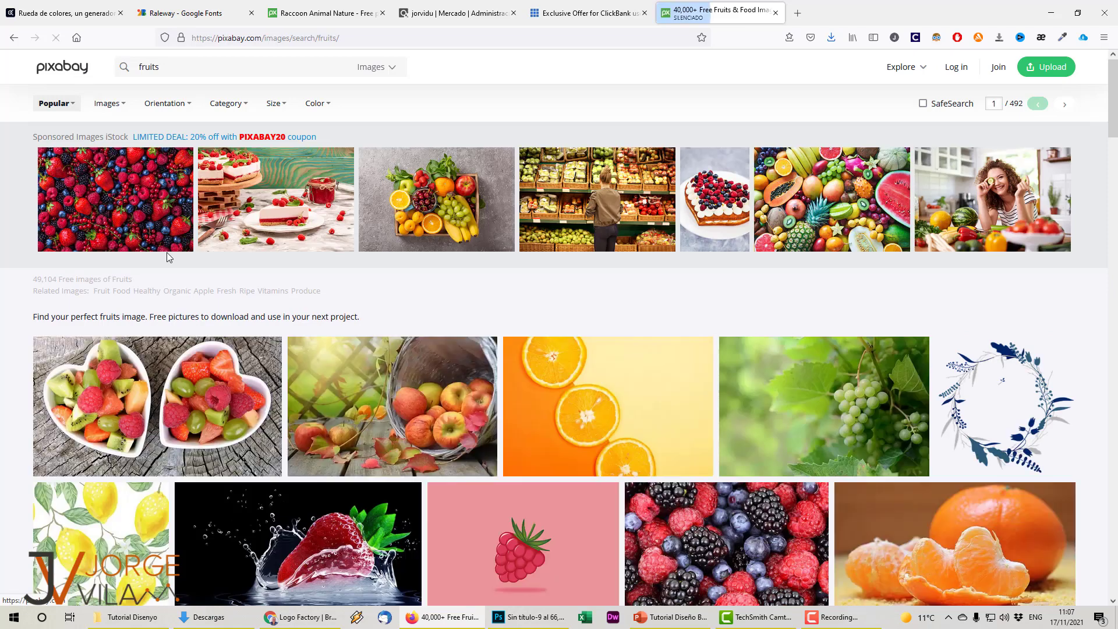
Copy the green grapes photo from the fruits results and paste it into the new Photoshop document
scroll(646, 308, "down", 3)
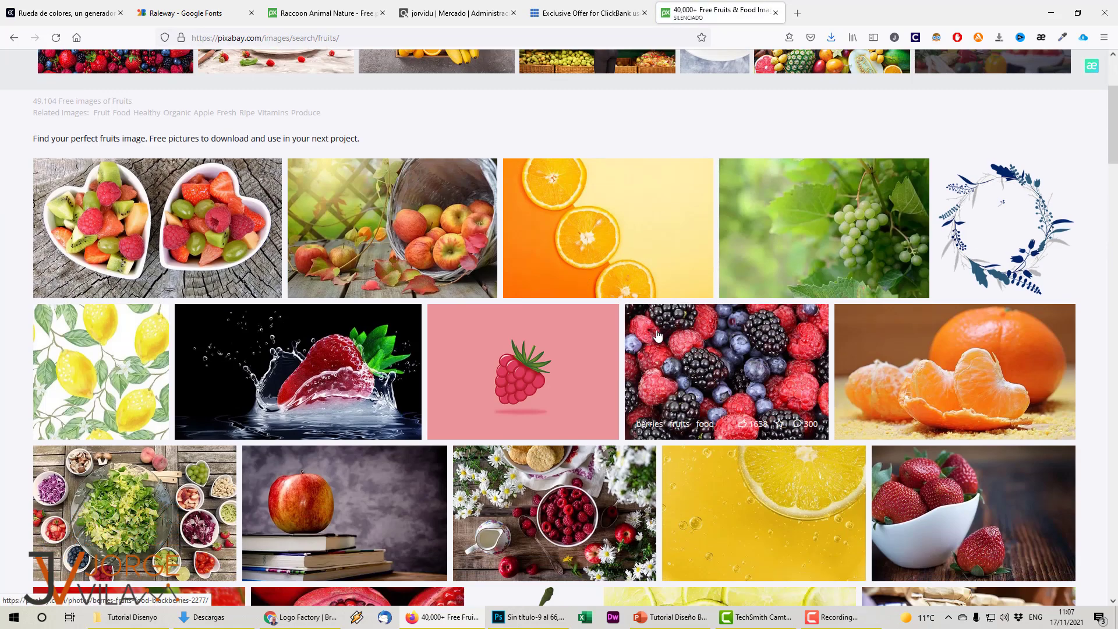
left_click(864, 265)
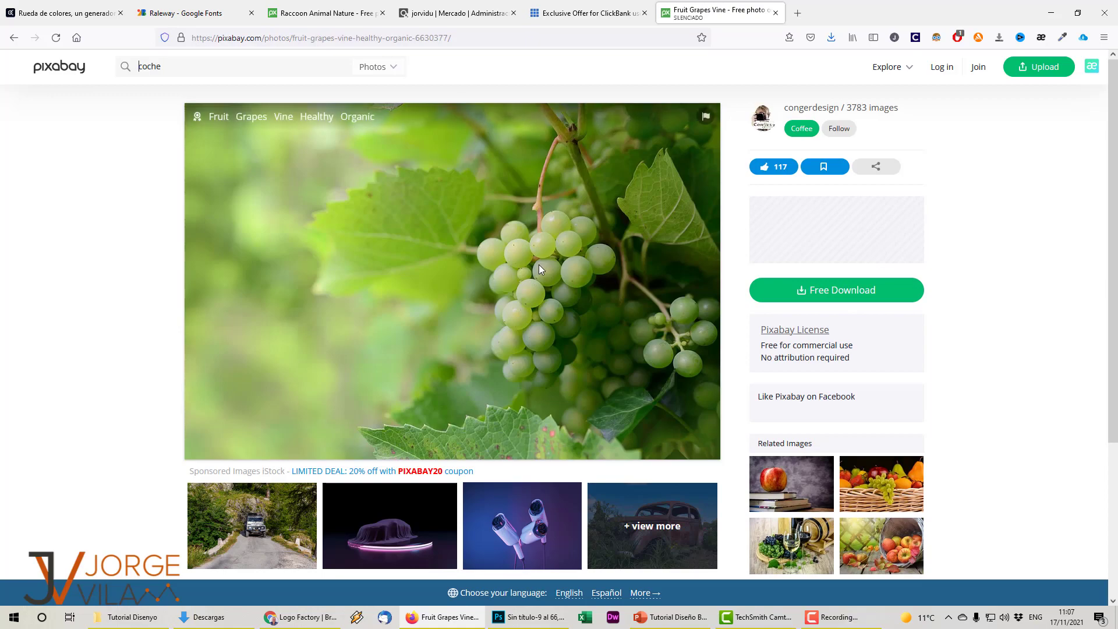
right_click(539, 265)
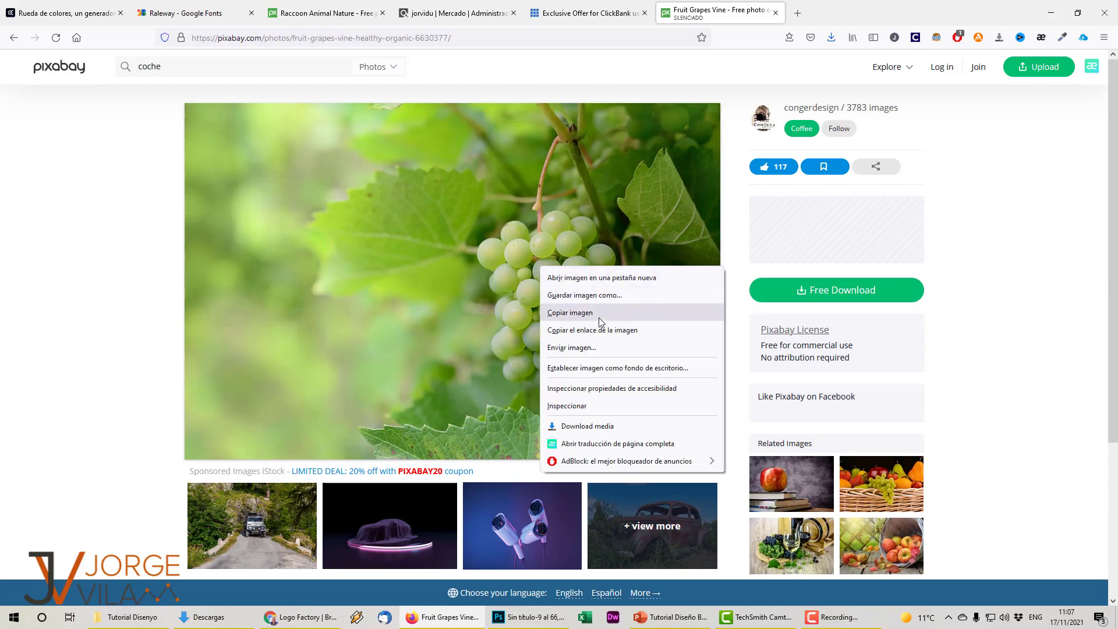
left_click(599, 316)
key("alt+Tab")
key("ctrl+v")
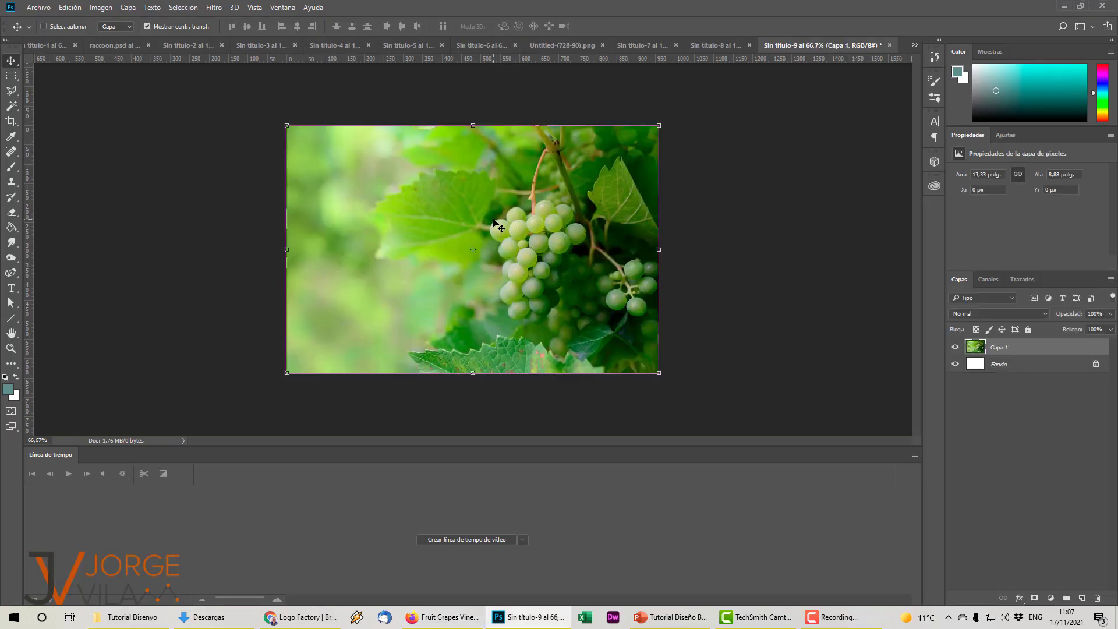
Scale the grapes photo to about 48% and place it in the canvas's upper-right area
key("ctrl+t")
left_click_drag(657, 374, 466, 244)
left_click_drag(406, 189, 569, 219)
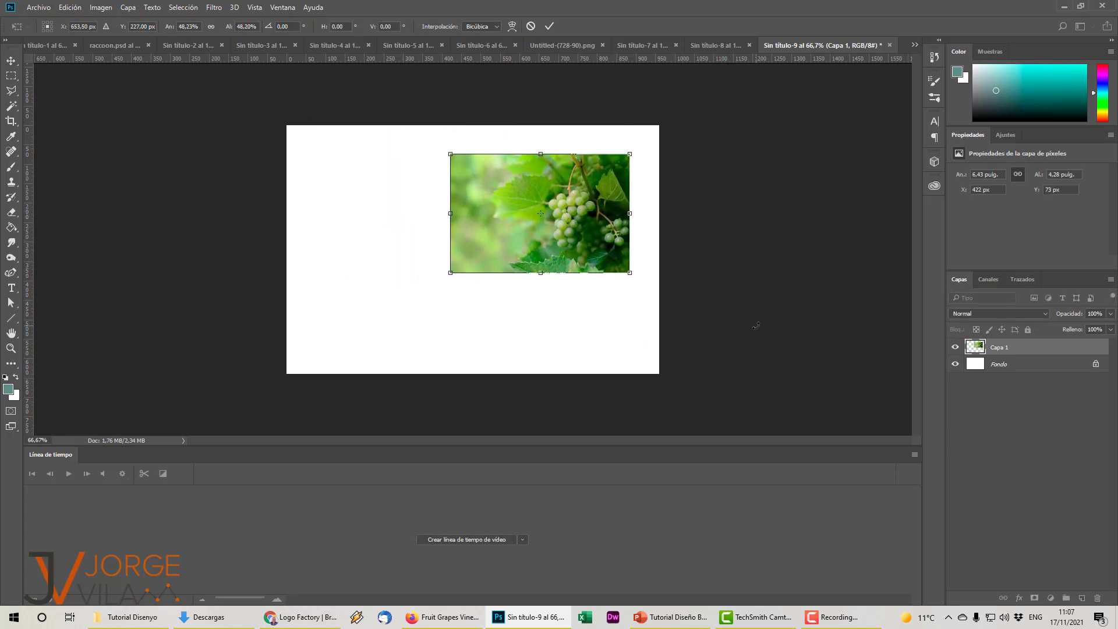
key("Return")
Return to Pixabay in Firefox and search for "truck" photos
key("alt+Tab")
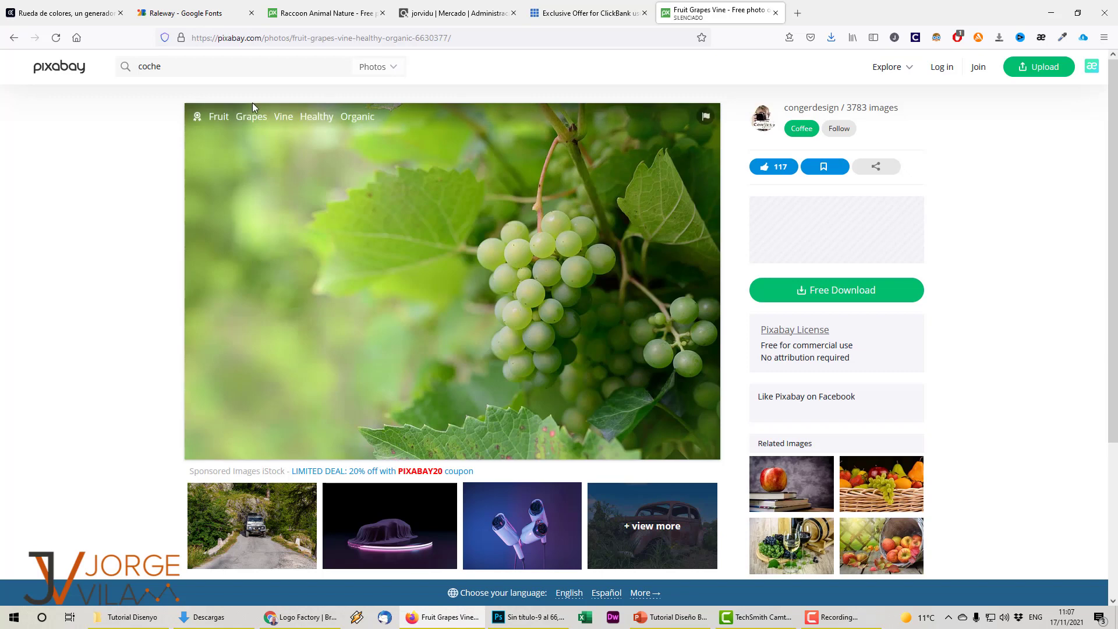
left_click_drag(210, 70, 53, 65)
type("truc")
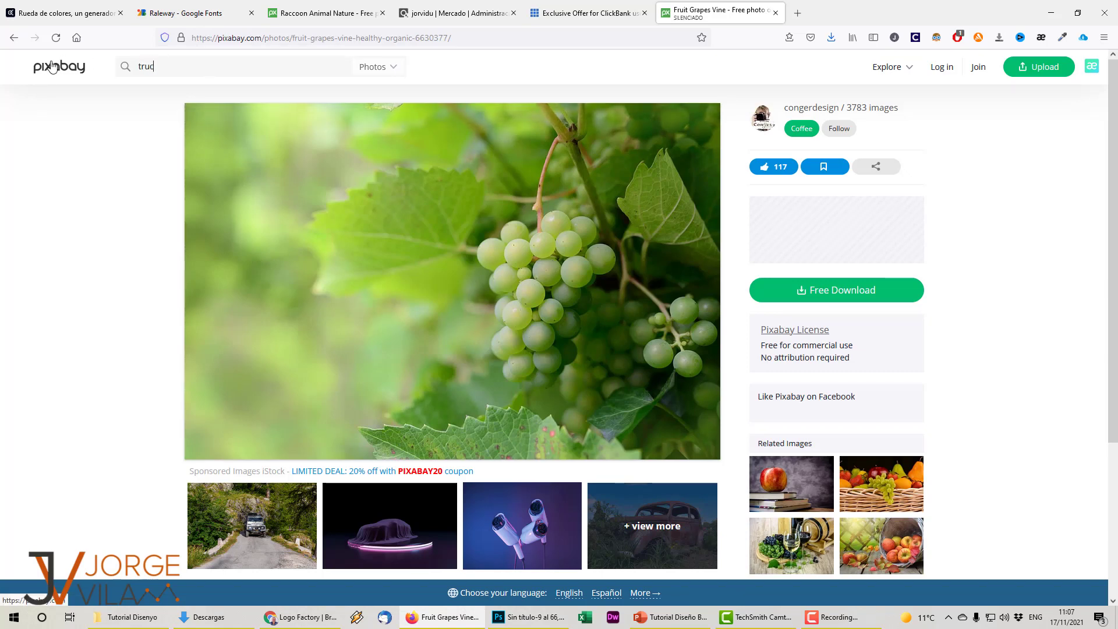
type("k")
key("Return")
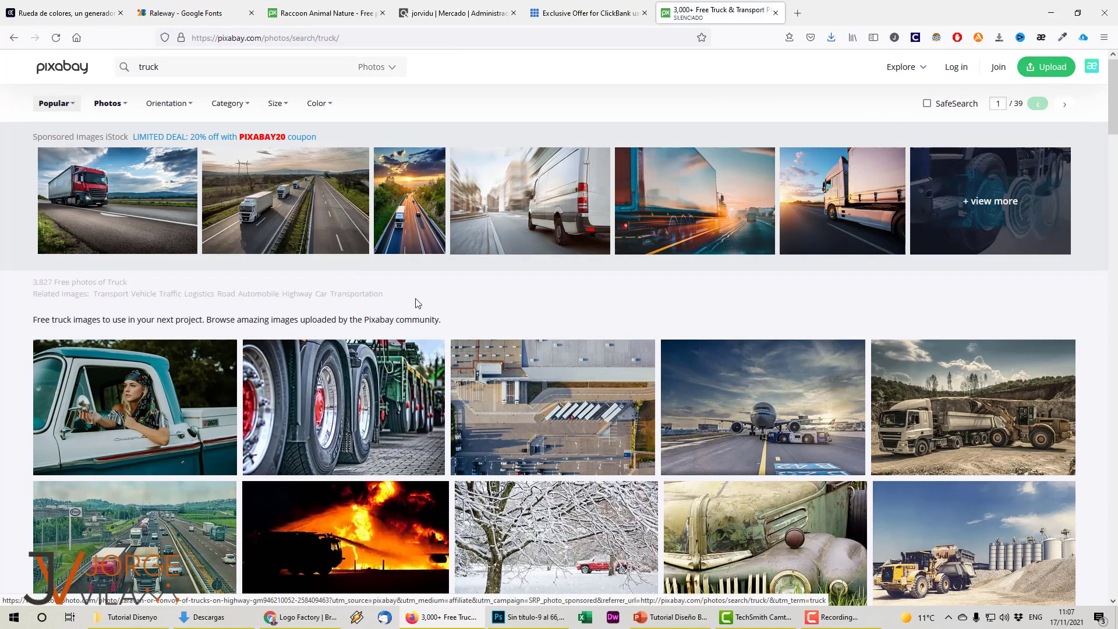
Copy the cut-out image of the old light-blue pickup from the truck results and paste it into the grapes document in Photoshop
scroll(417, 303, "down", 9)
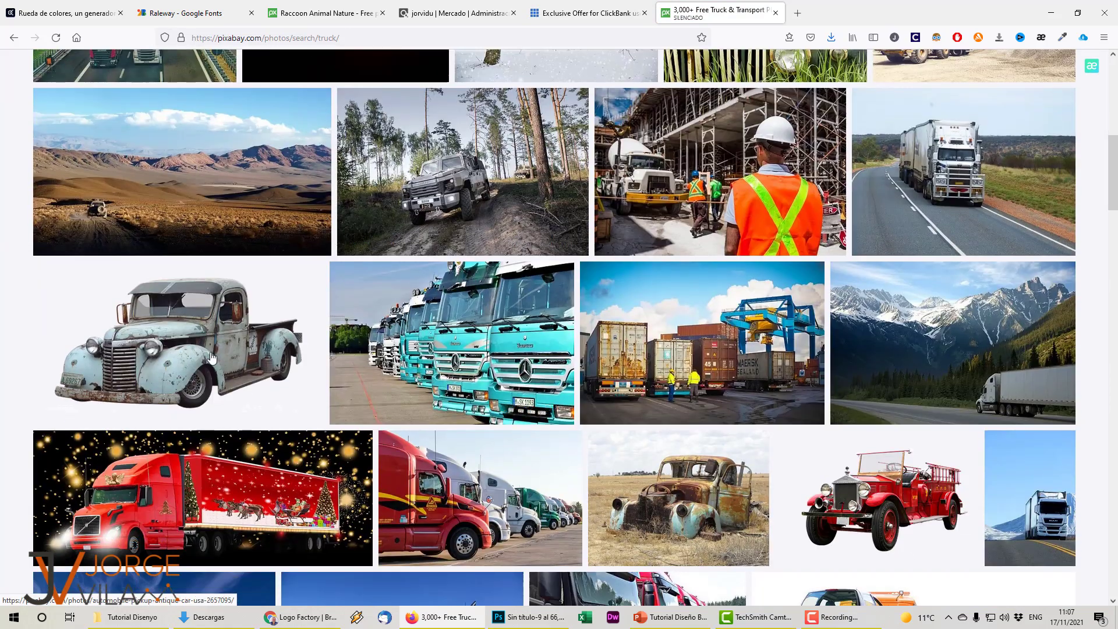
left_click(211, 357)
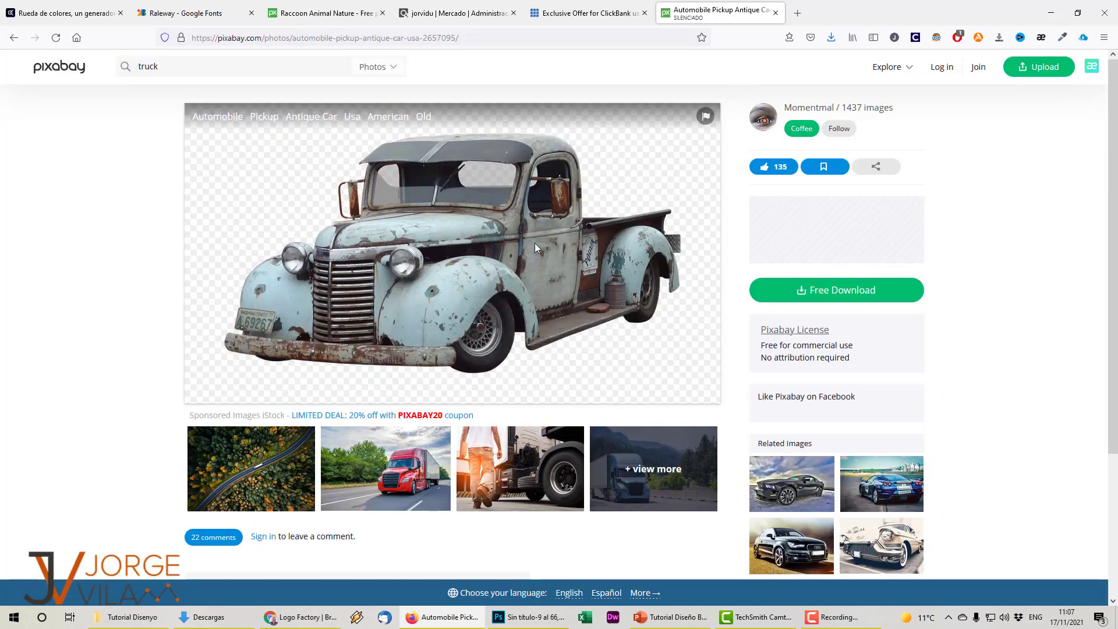
right_click(534, 243)
left_click(581, 297)
key("alt+Tab")
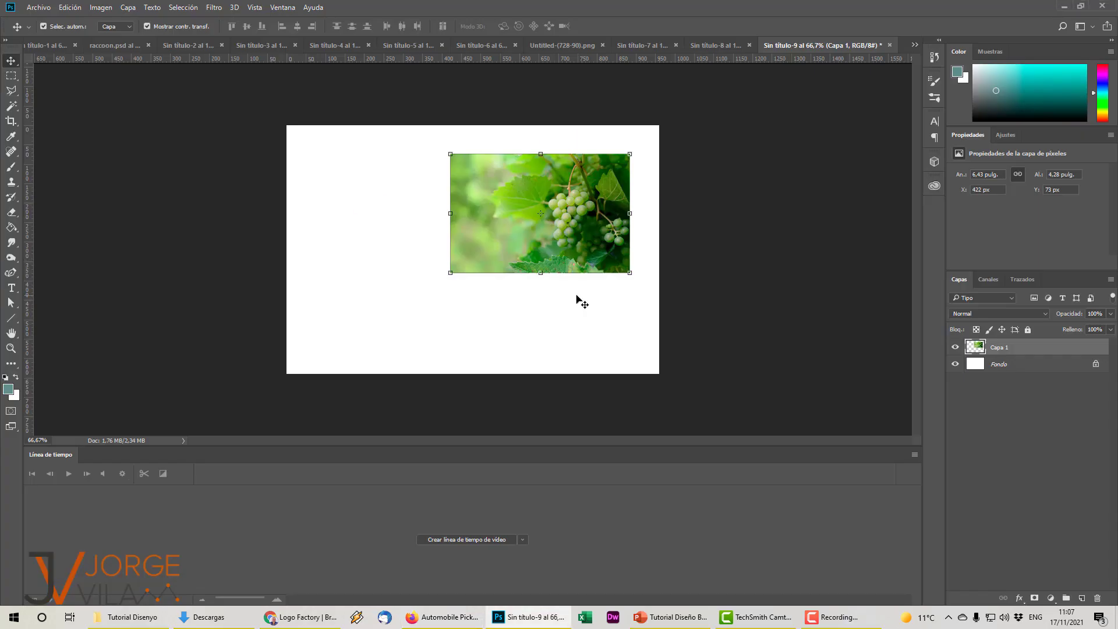
key("ctrl+v")
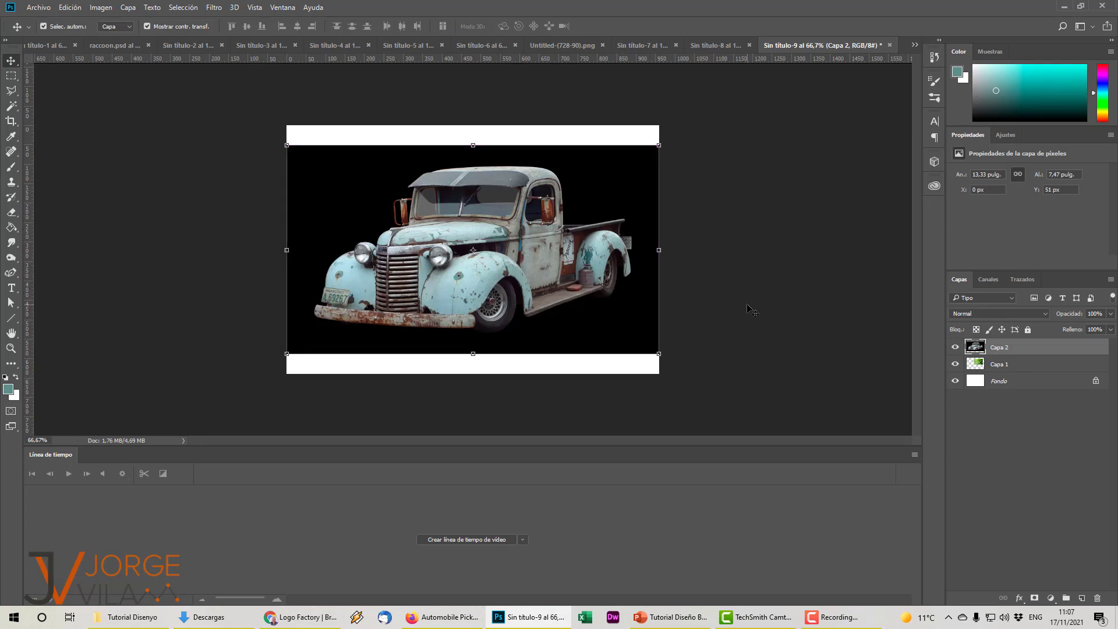
Remove the black background around the pickup with the Magic Wand and clear the selection
left_click(11, 105)
left_click(341, 172)
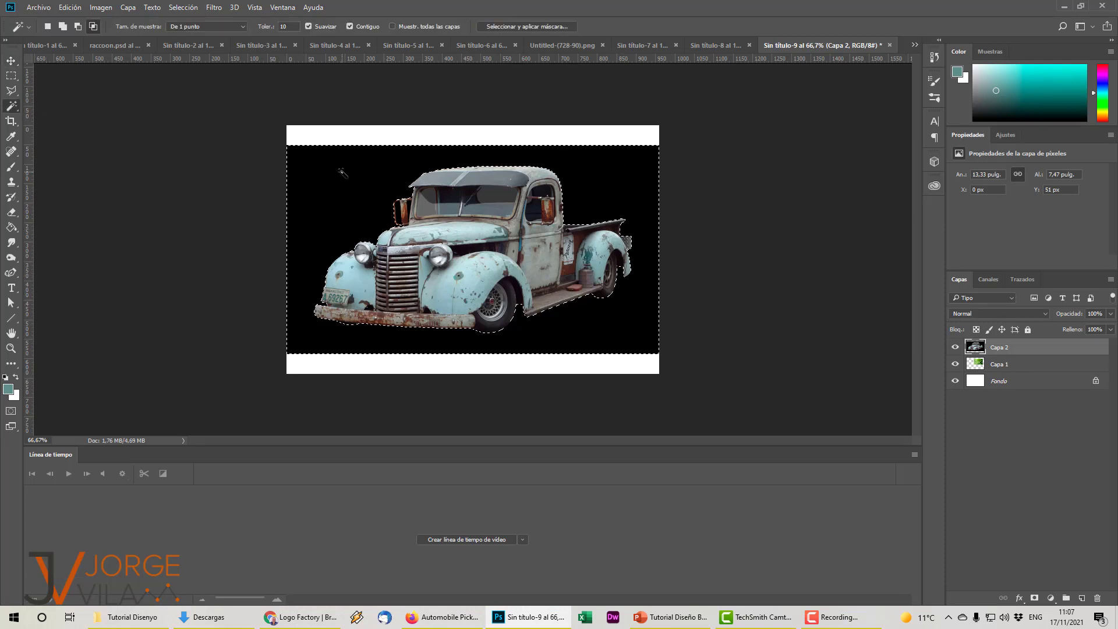
key("Delete")
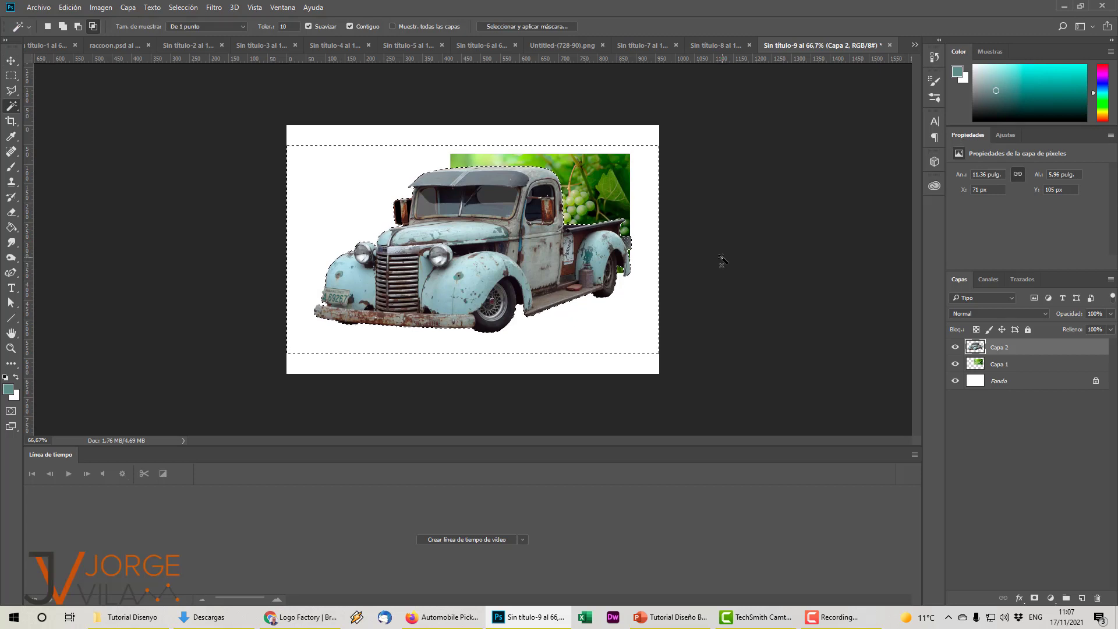
key("ctrl+d")
Scale the pickup to about 32% and place it overlapping the grapes photo's lower-left corner
key("ctrl+t")
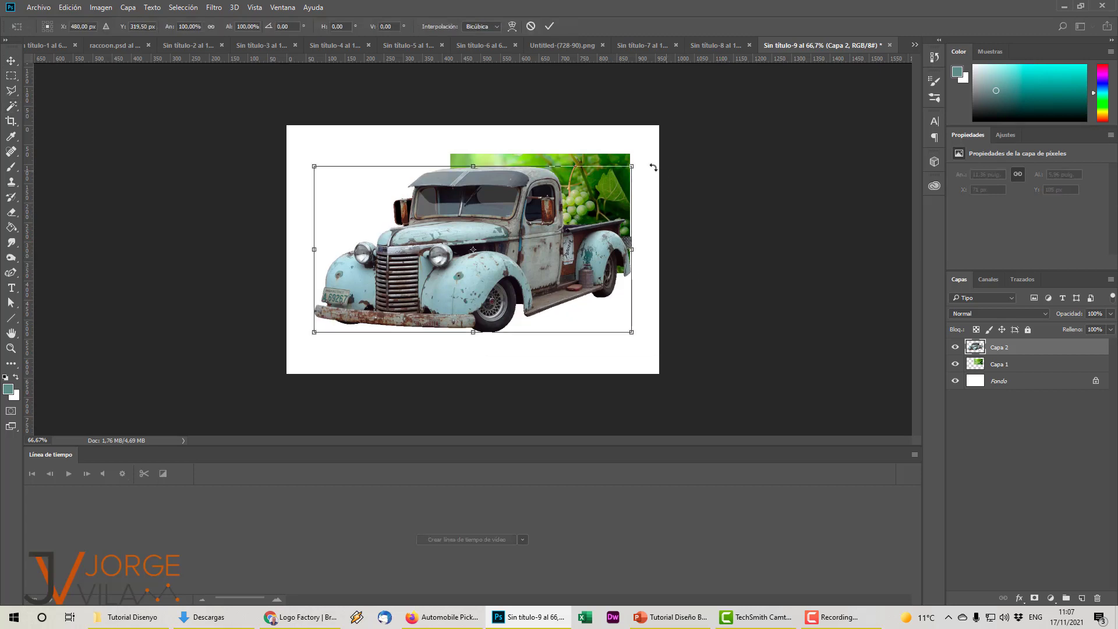
left_click_drag(631, 166, 417, 278)
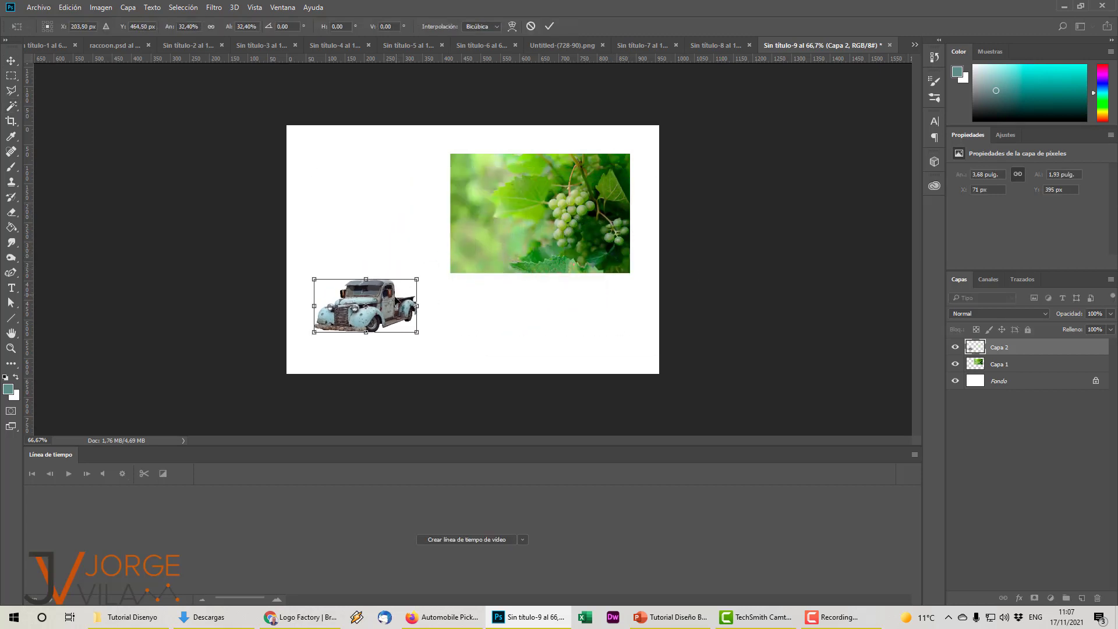
left_click_drag(366, 304, 444, 272)
key("Return")
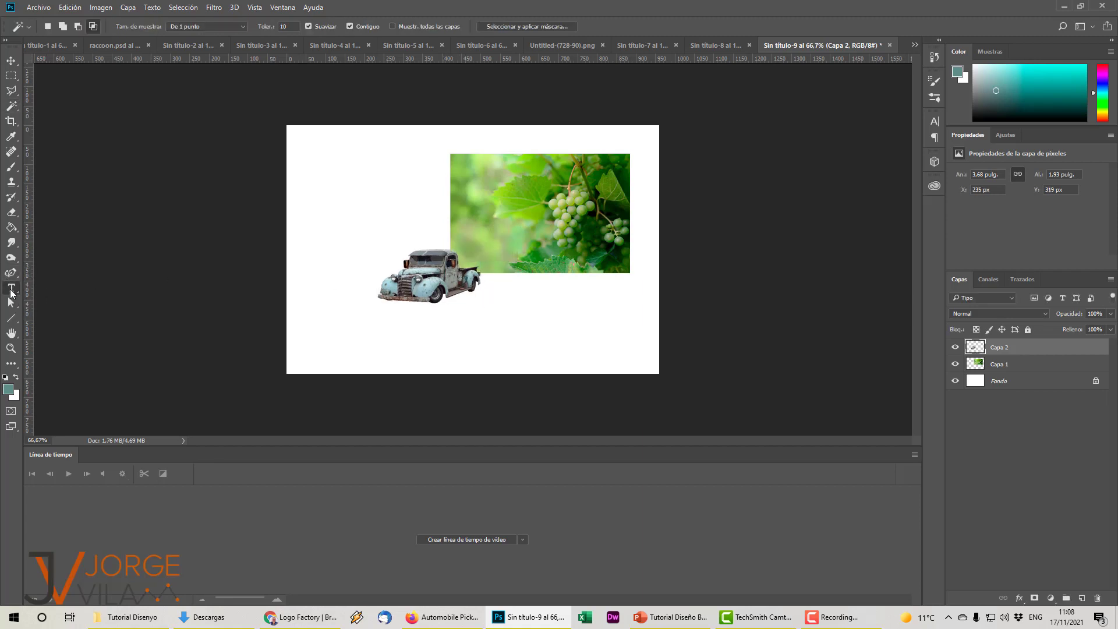
Add the title "THE BEST FRUIT IN TOWN" below the grapes photo in black 24 pt Raleway
left_click(11, 287)
left_click(493, 289)
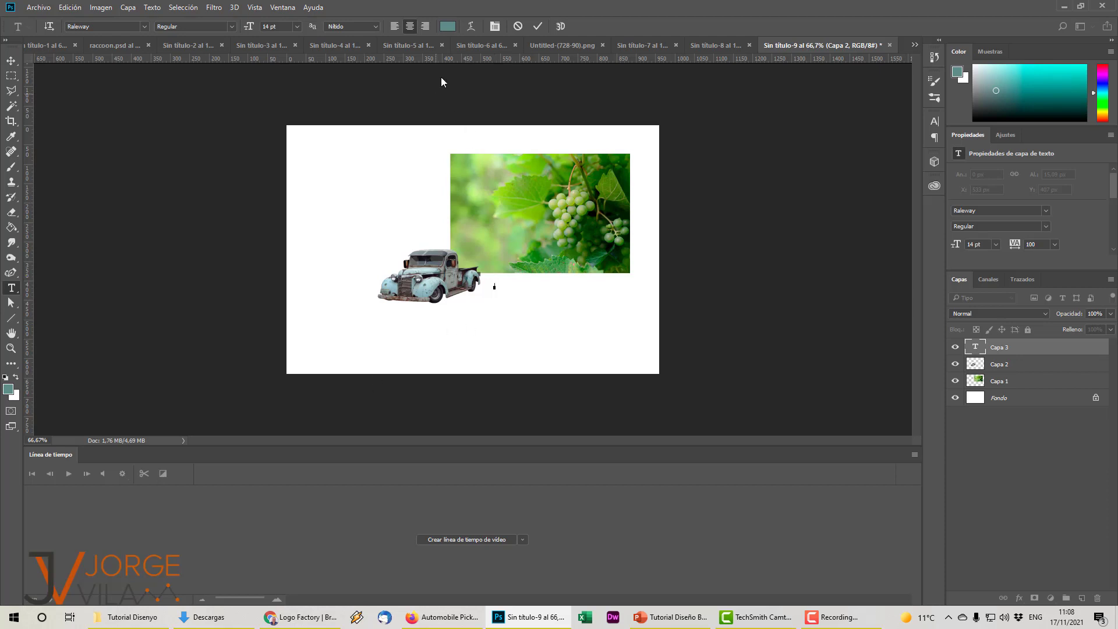
left_click(448, 27)
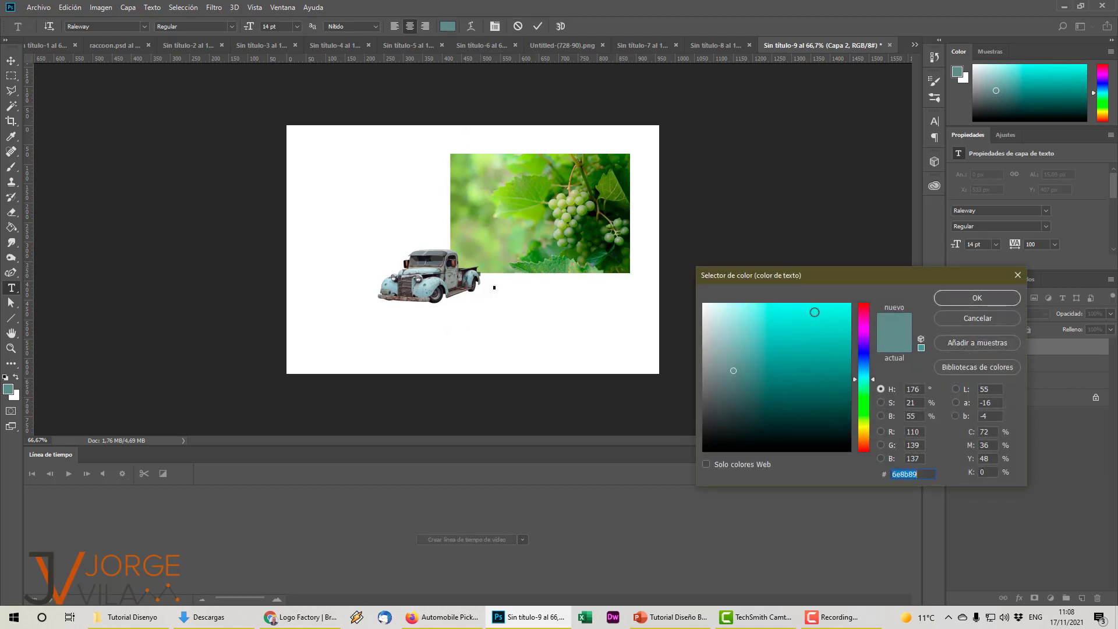
left_click(977, 317)
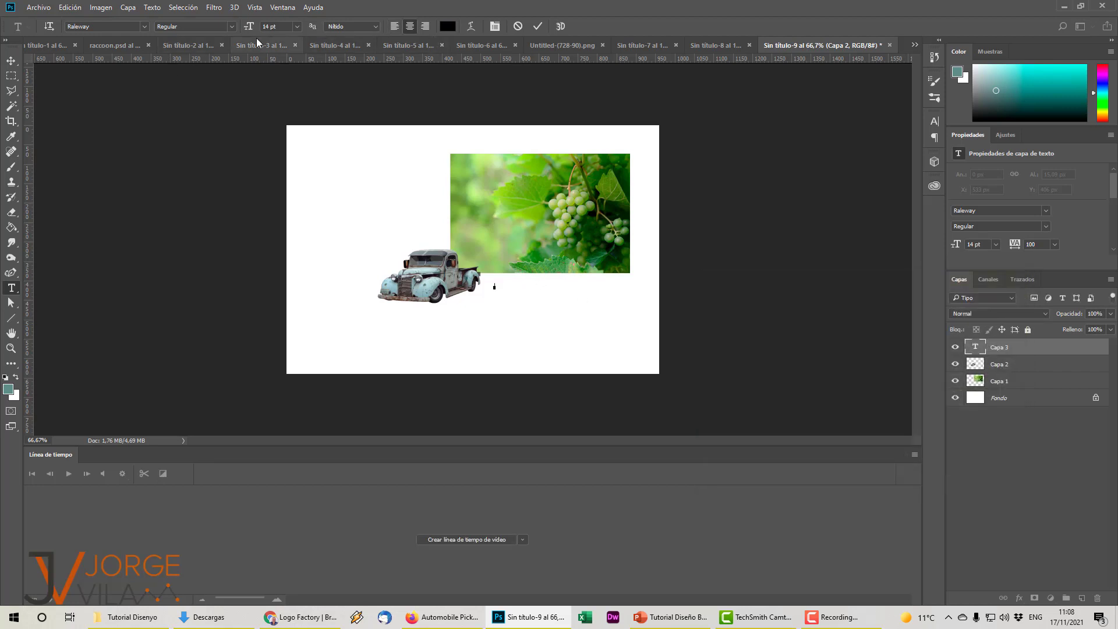
left_click(297, 26)
left_click(300, 180)
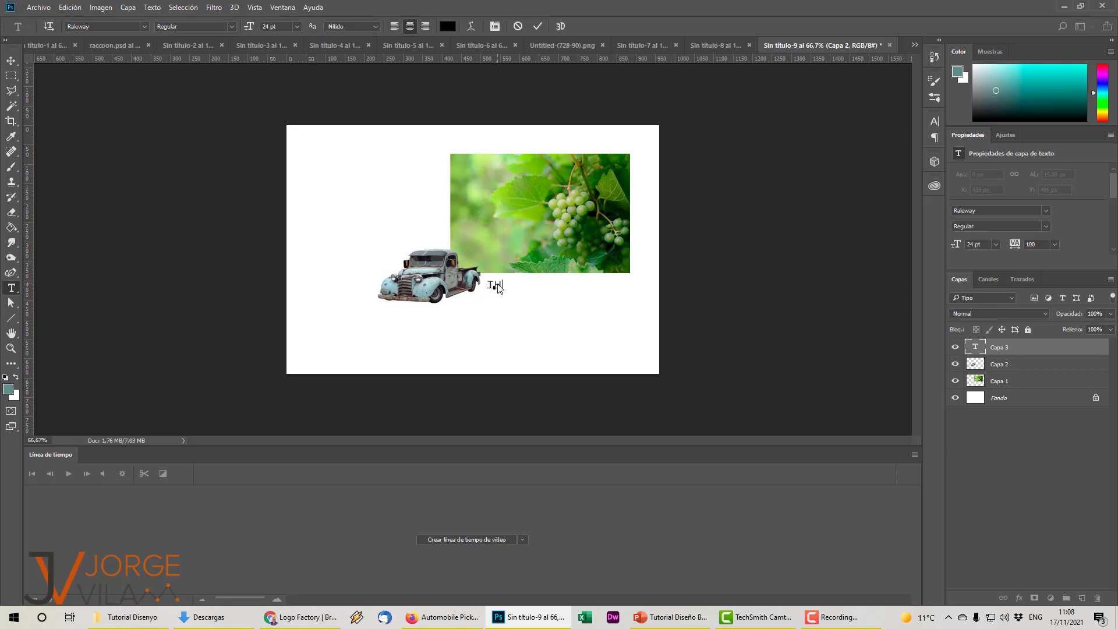
type("E BEST FR UIT IN TOWN")
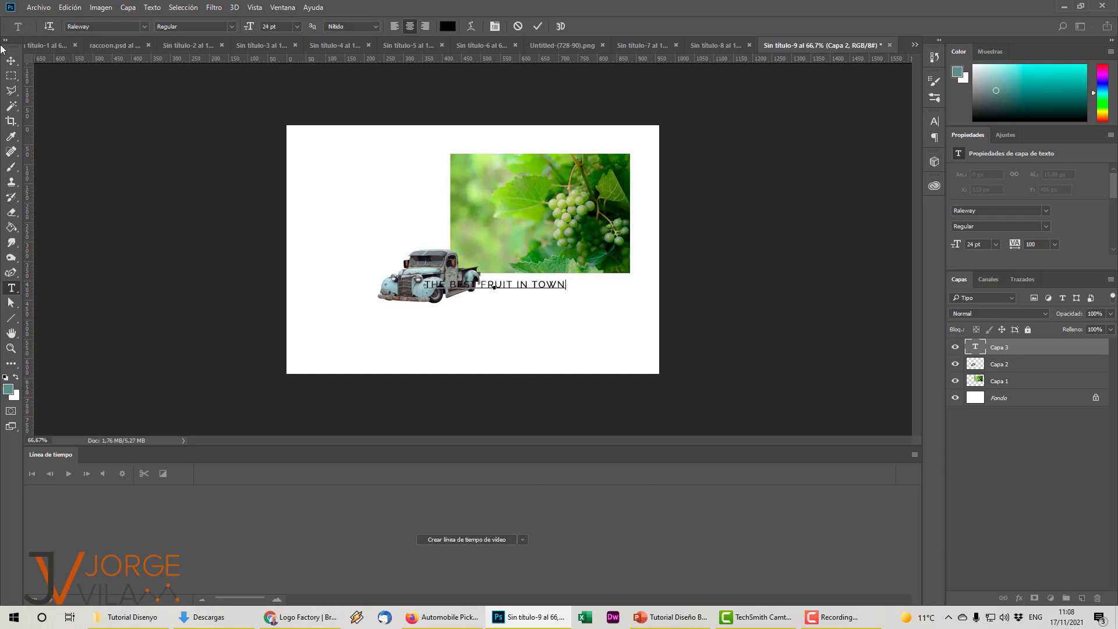
Move the title close beneath the grapes photo, flush with the photo's right edge
left_click(11, 60)
key("ctrl+t")
left_click_drag(521, 287, 589, 291)
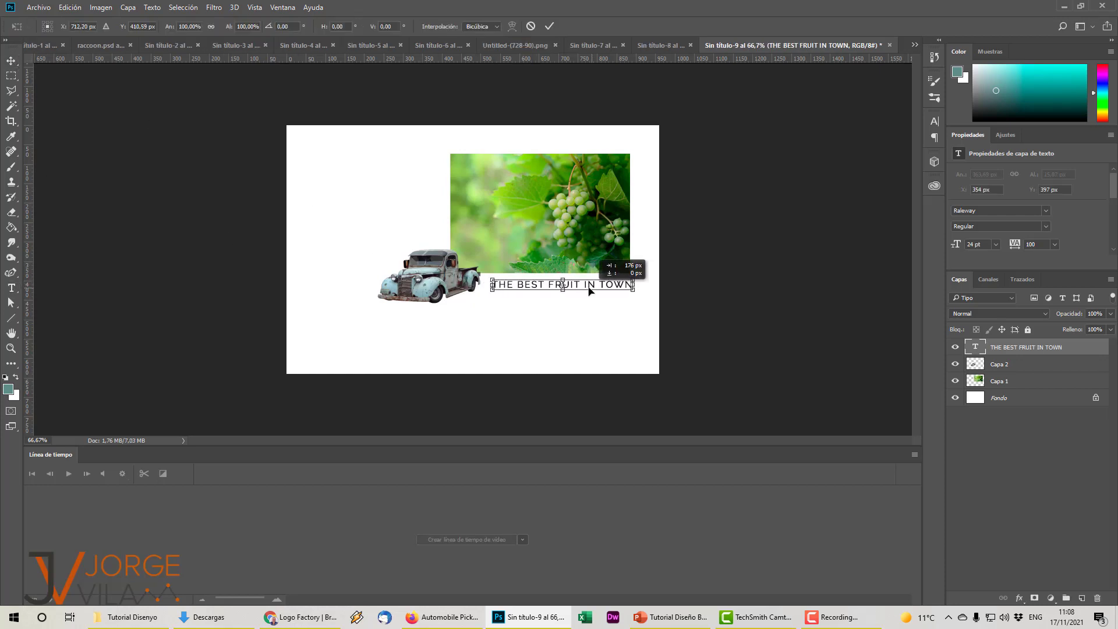
key("Left")
key("Left")
key("Left")
key("Left")
key("Left")
key("Up")
key("Up")
key("Up")
key("Up")
key("Up")
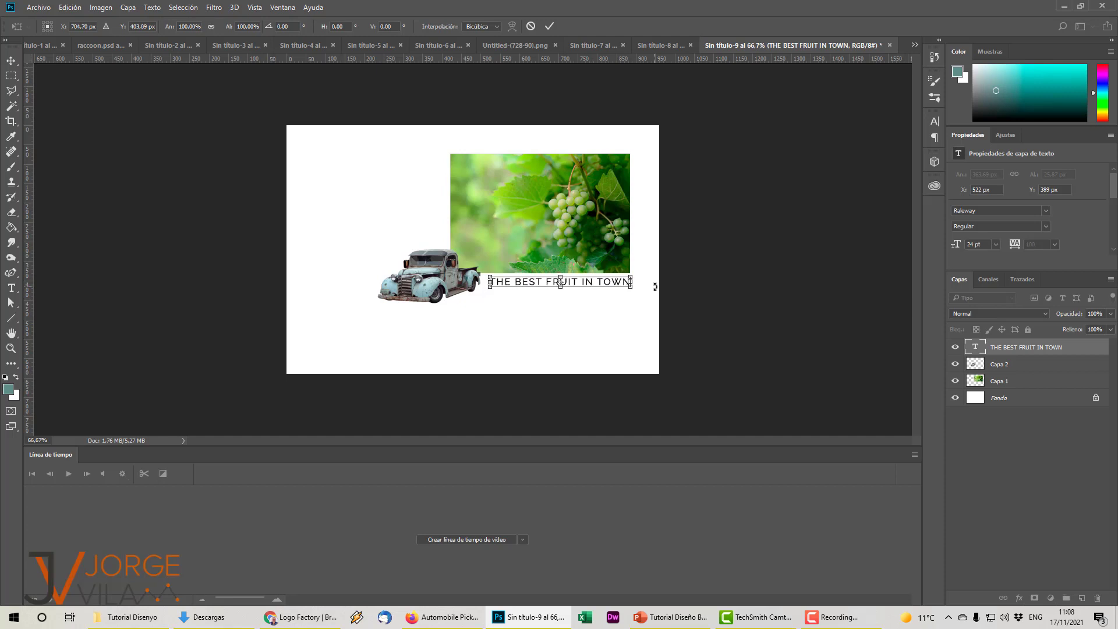
Add three lines of random placeholder text below the title in 16 pt Raleway
left_click(11, 287)
left_click(522, 234)
left_click(479, 303)
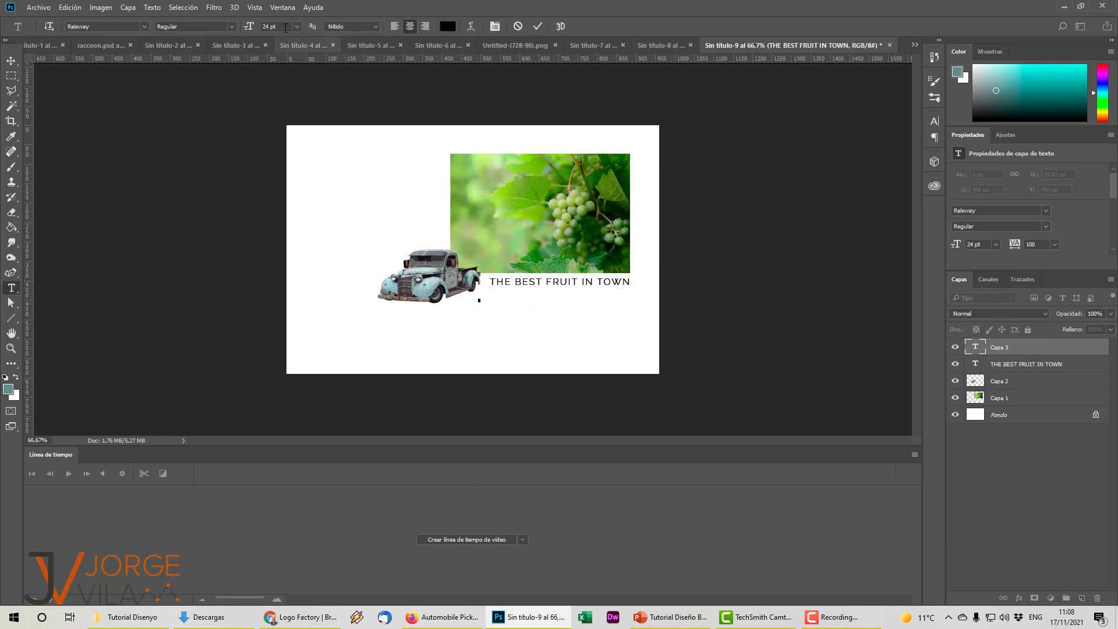
left_click(296, 26)
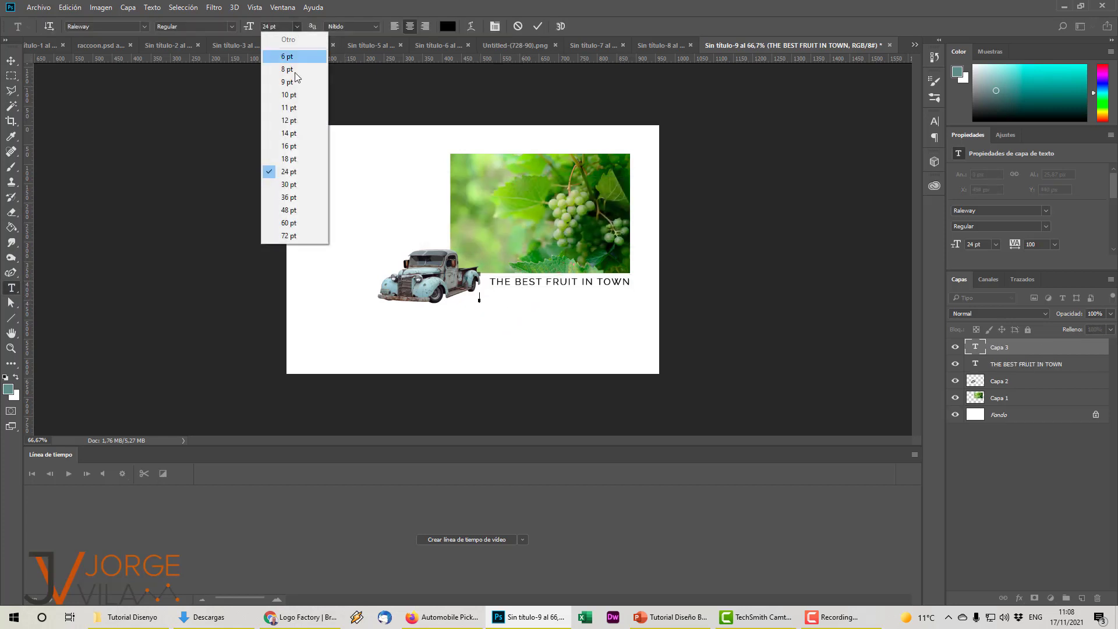
left_click(290, 146)
type("salsef kjshe f sfe hksj hfekjs hfeksj hfeks hfeksehf")
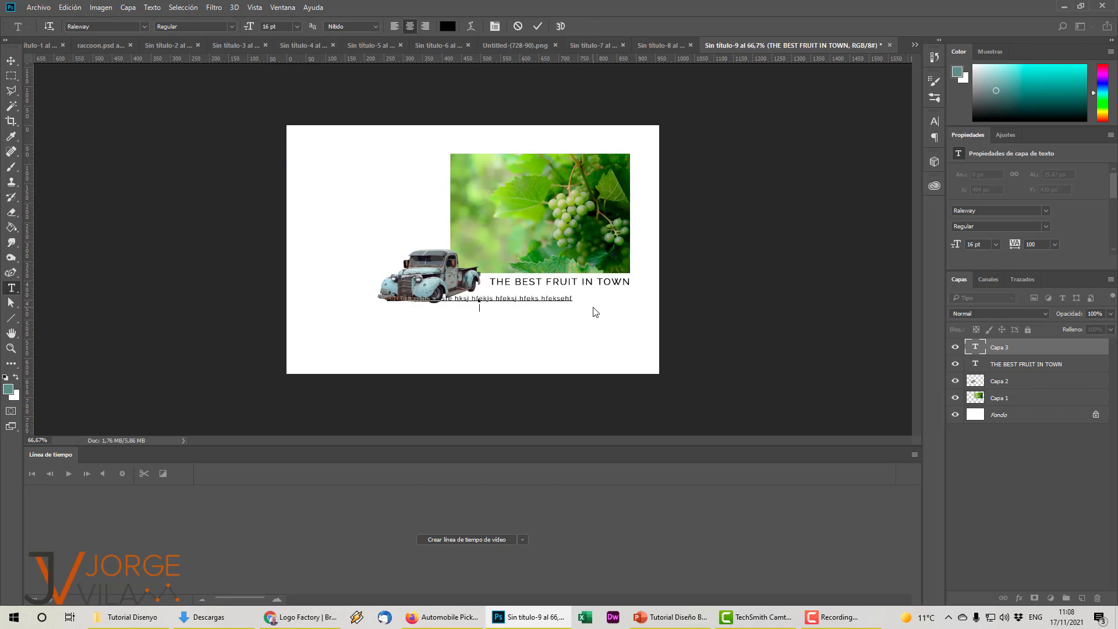
type("skjfhksj hfksjhfe ksjhfe kjshfe ksjhfe ksj hfe ")
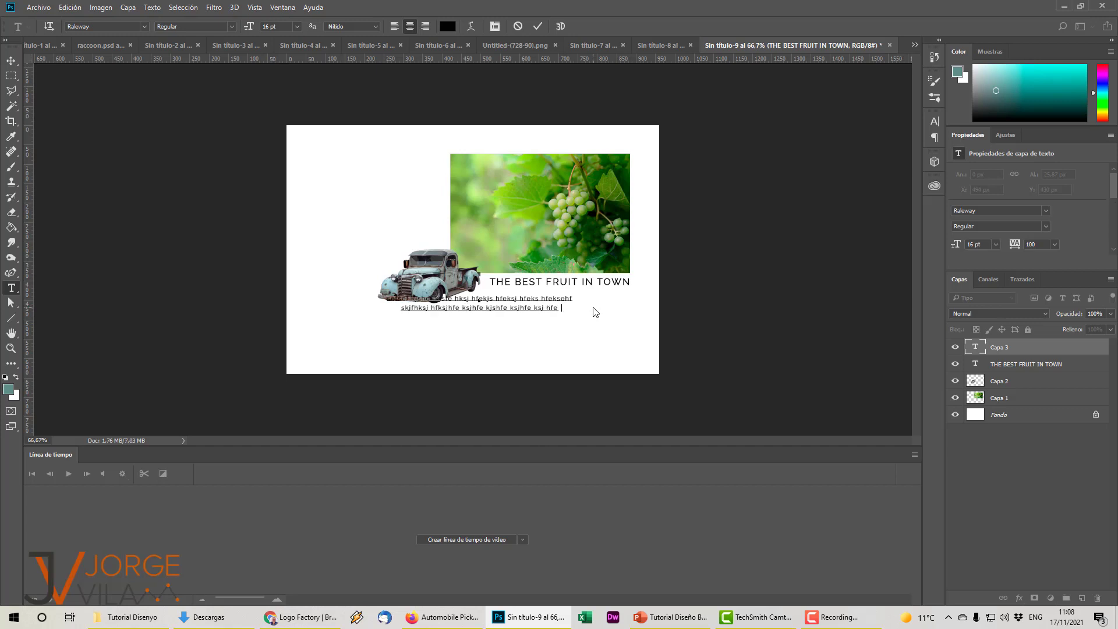
type("ksj hfeksj hfeks")
type(" kjshfe ksjhef kjs")
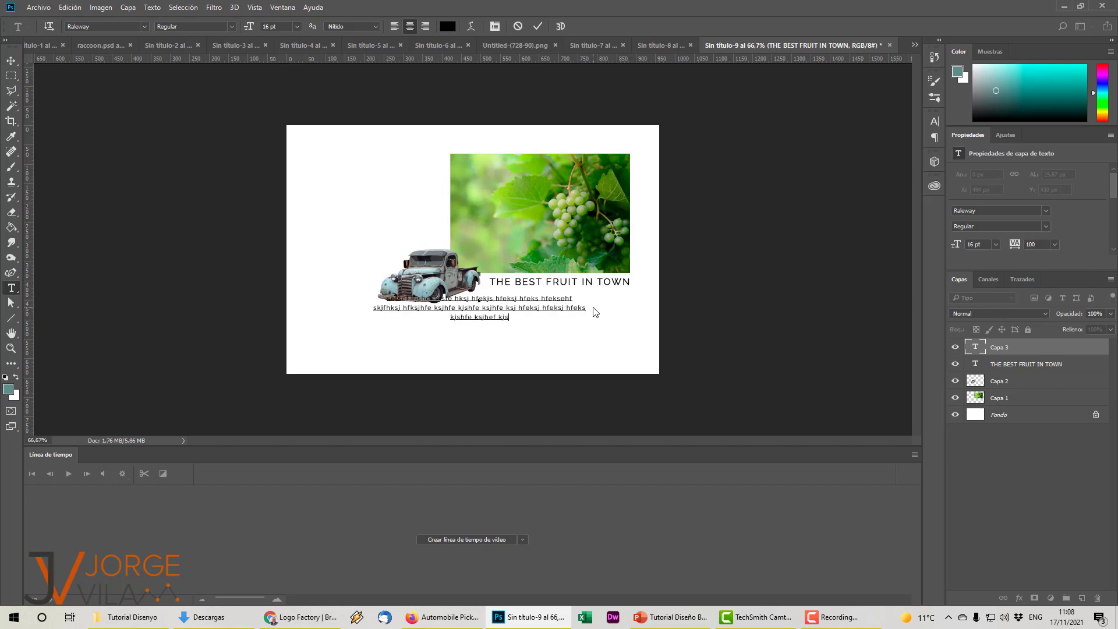
type(" hfeksj hfekjs hfeksjhfeksj hfeksj hfekjfs ehfksj hefk")
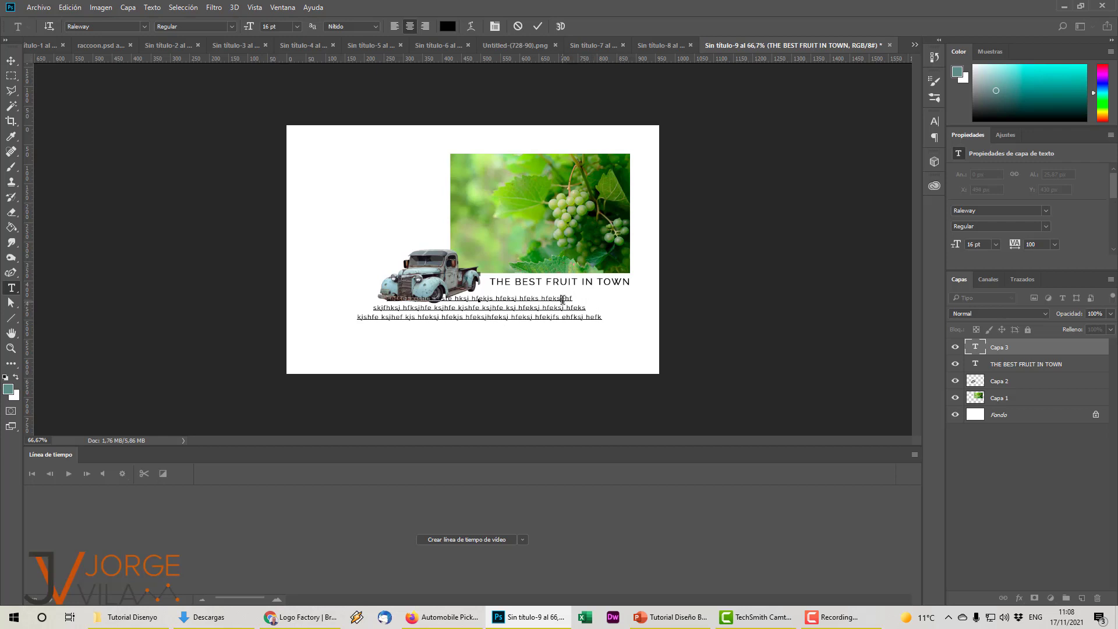
Right-align the placeholder paragraph and place it directly under the title, flush with the photo's right edge
left_click_drag(562, 299, 563, 322)
left_click(429, 23)
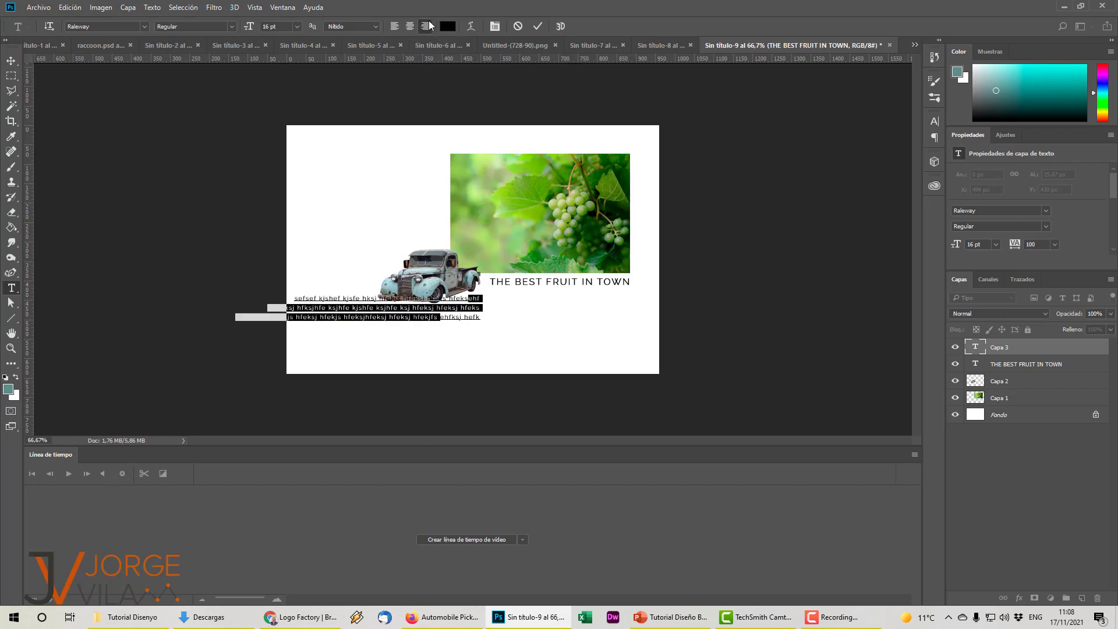
left_click(10, 60)
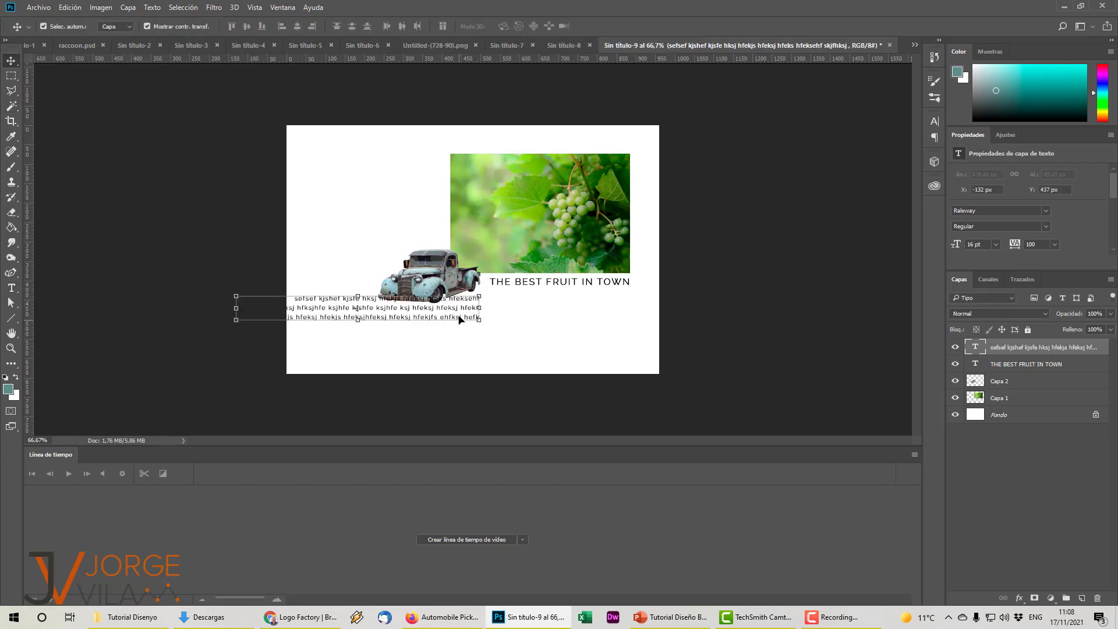
left_click_drag(461, 318, 611, 313)
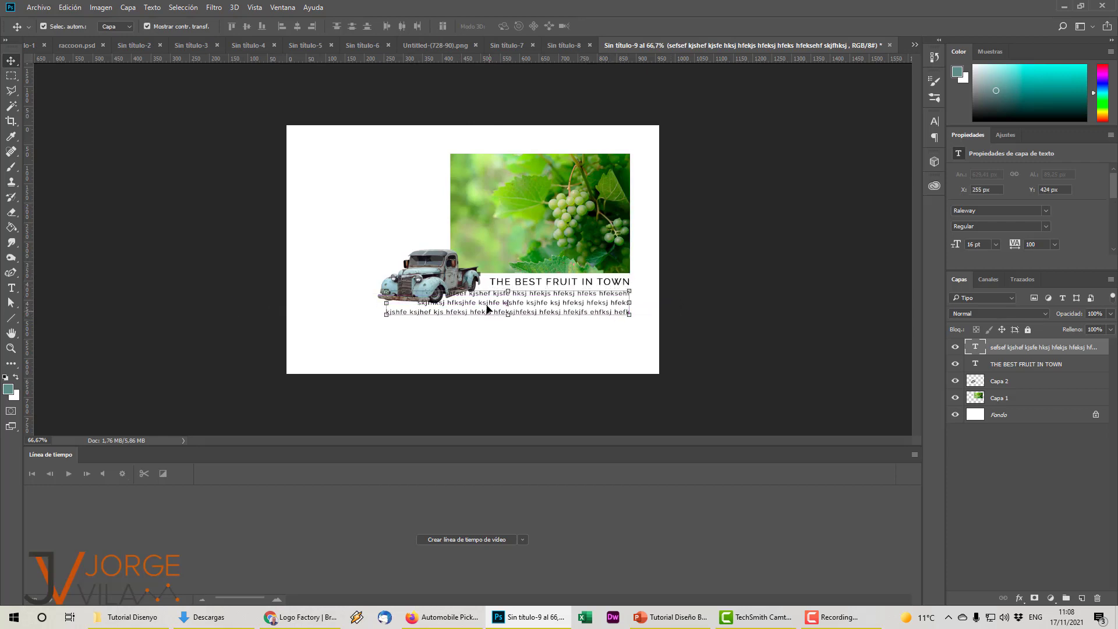
Shorten the paragraph's first two lines to clear the pickup, starting the first line with a capital "A"
left_click(11, 287)
left_click(526, 293)
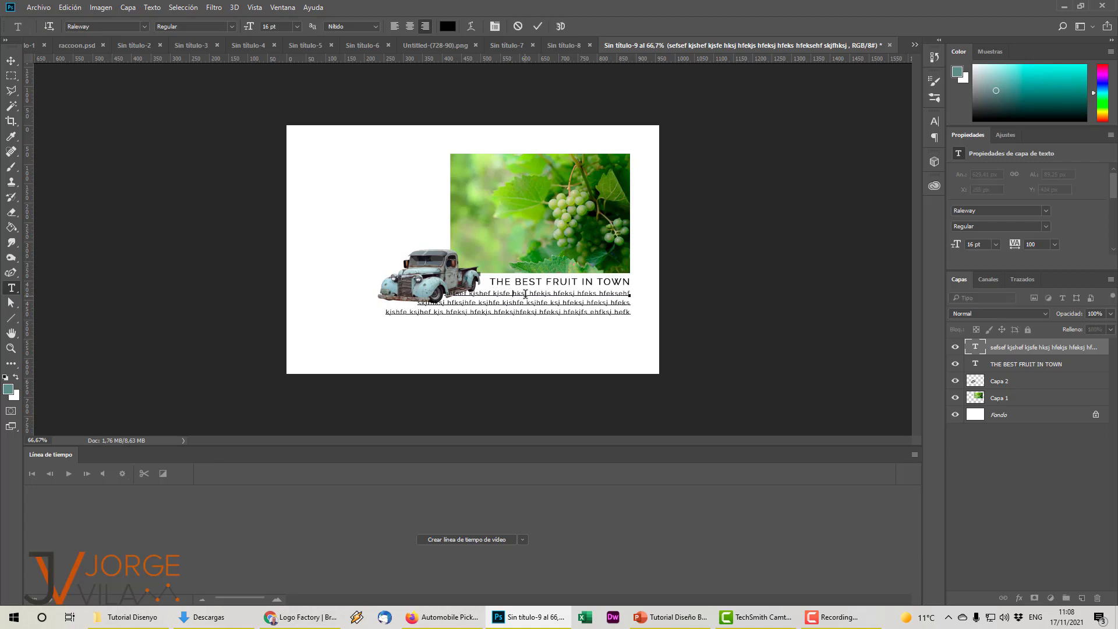
left_click_drag(532, 293, 429, 295)
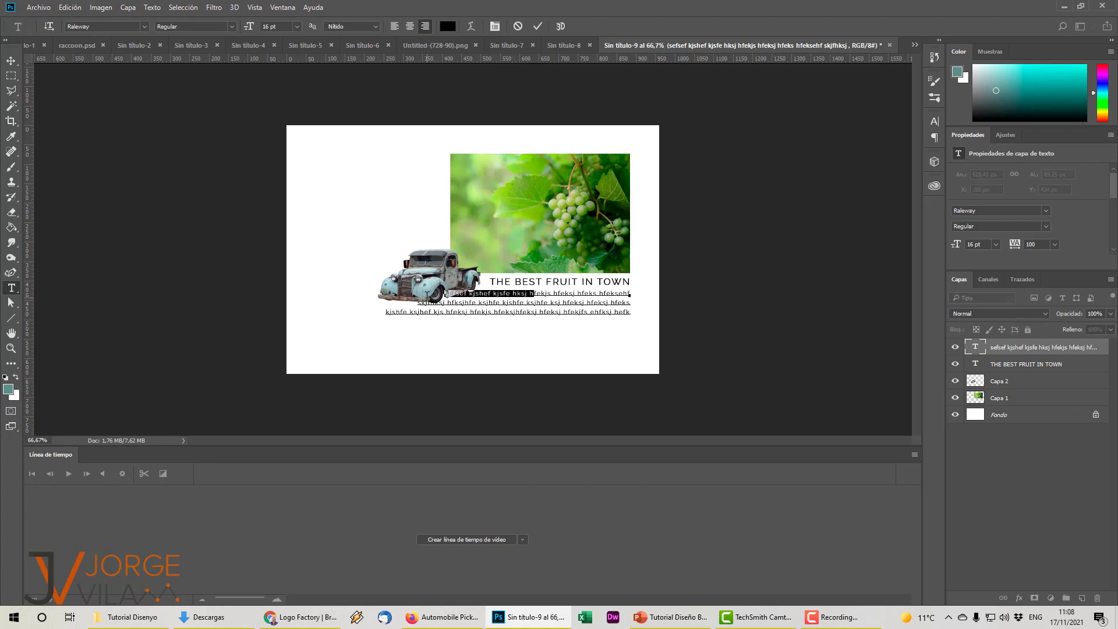
type("A")
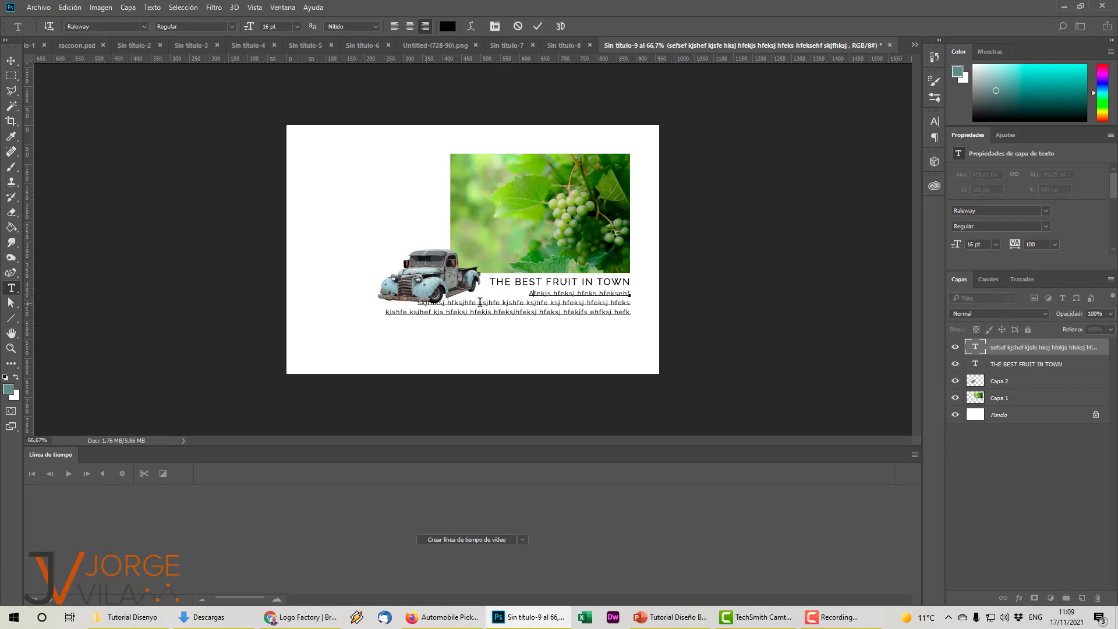
left_click_drag(479, 301, 380, 303)
key("BackSpace")
key("ctrl+Return")
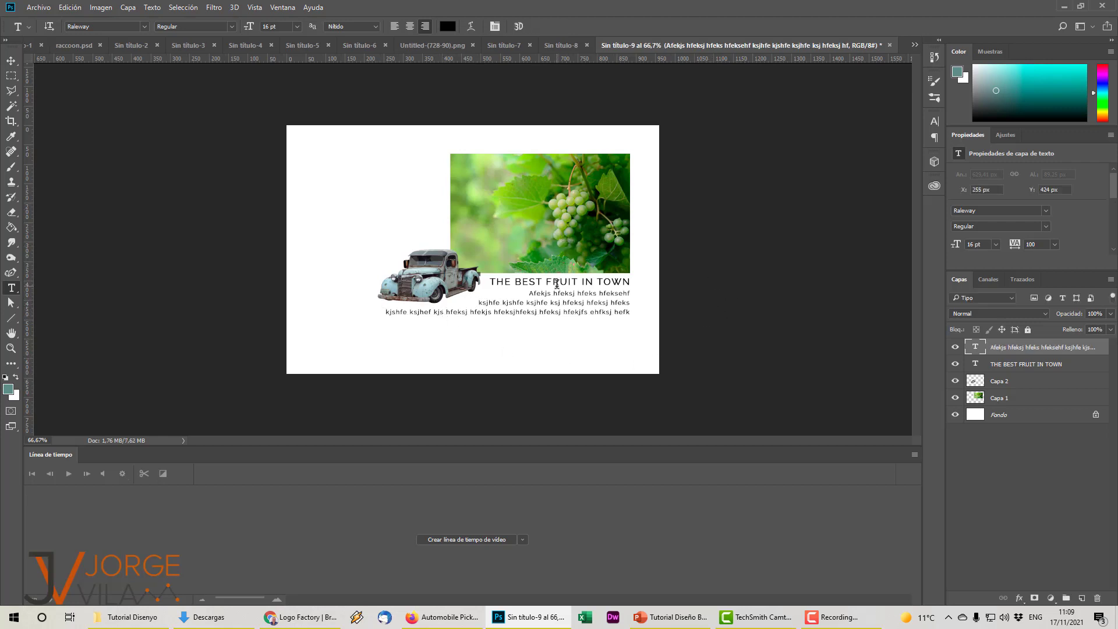
Hide the title layer and show it again to compare the caption with and without it
left_click(954, 363)
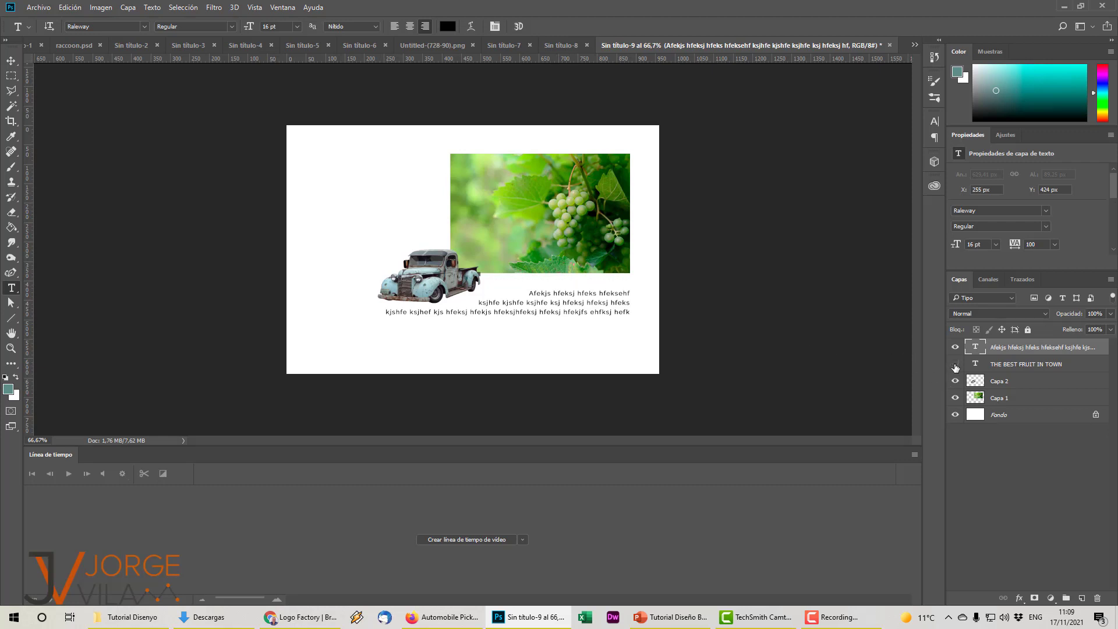
left_click(955, 365)
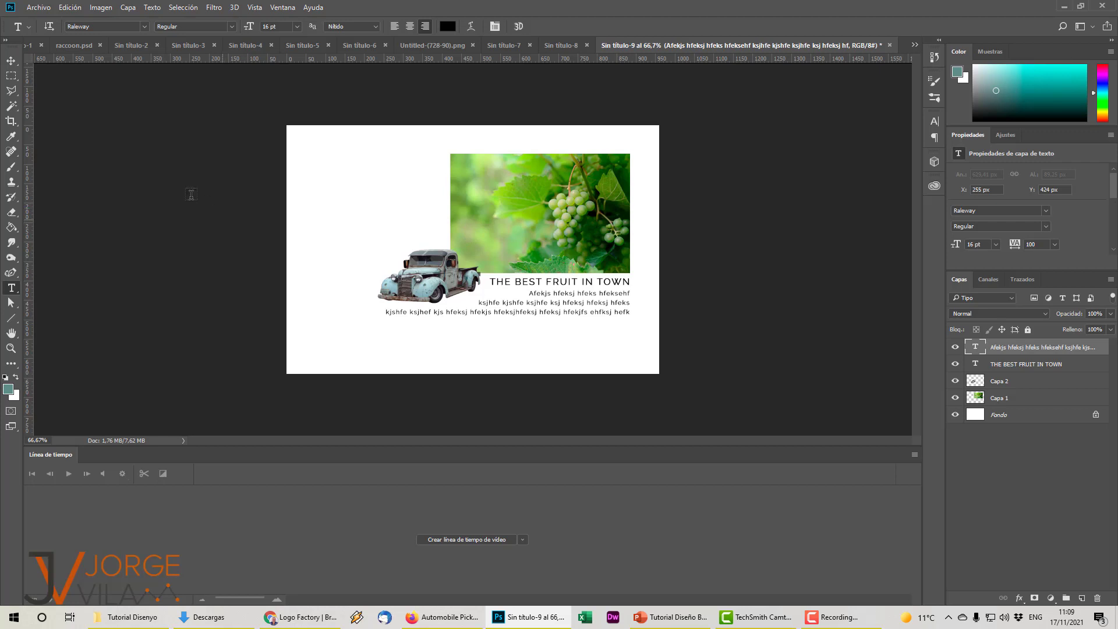
Crop the empty margins at the canvas's left and bottom, leaving about 777 × 562 px
left_click(11, 76)
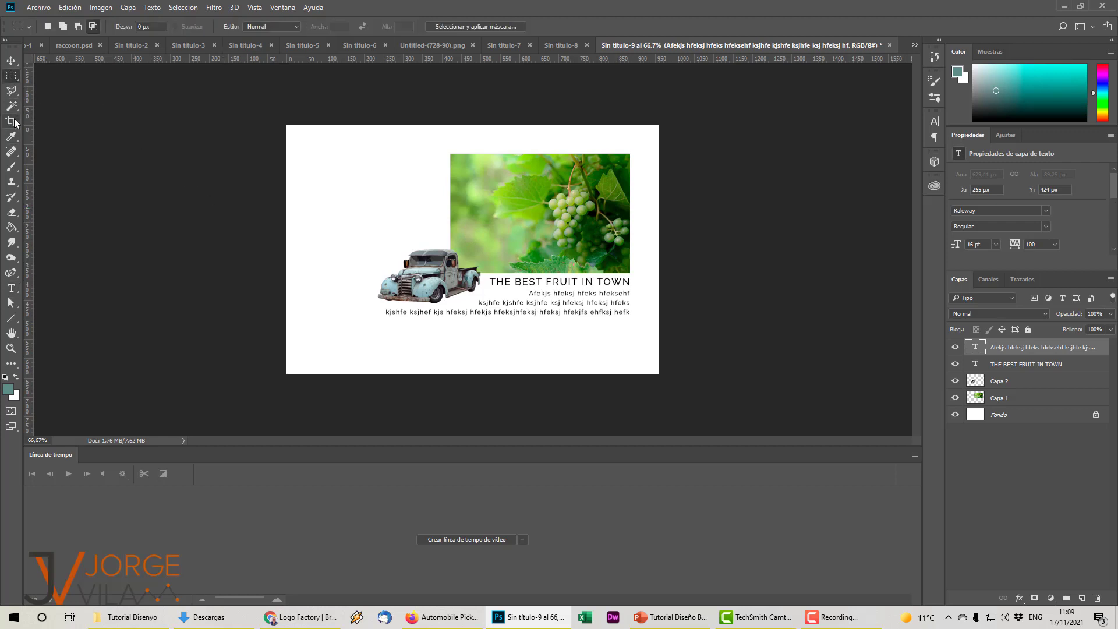
left_click(11, 121)
left_click_drag(276, 252, 320, 250)
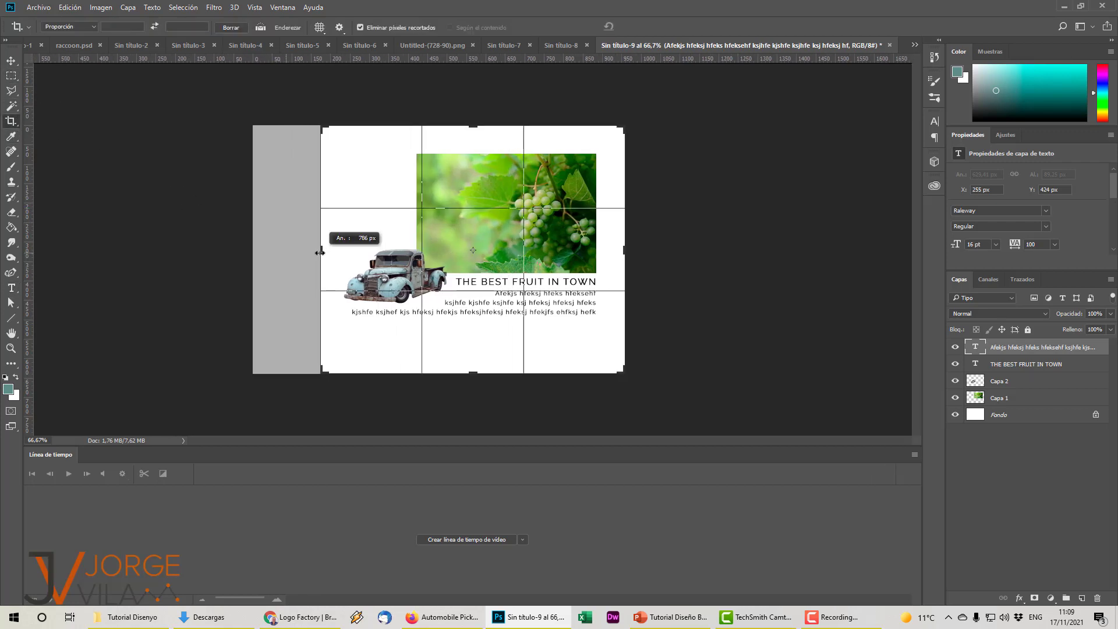
left_click_drag(477, 373, 477, 359)
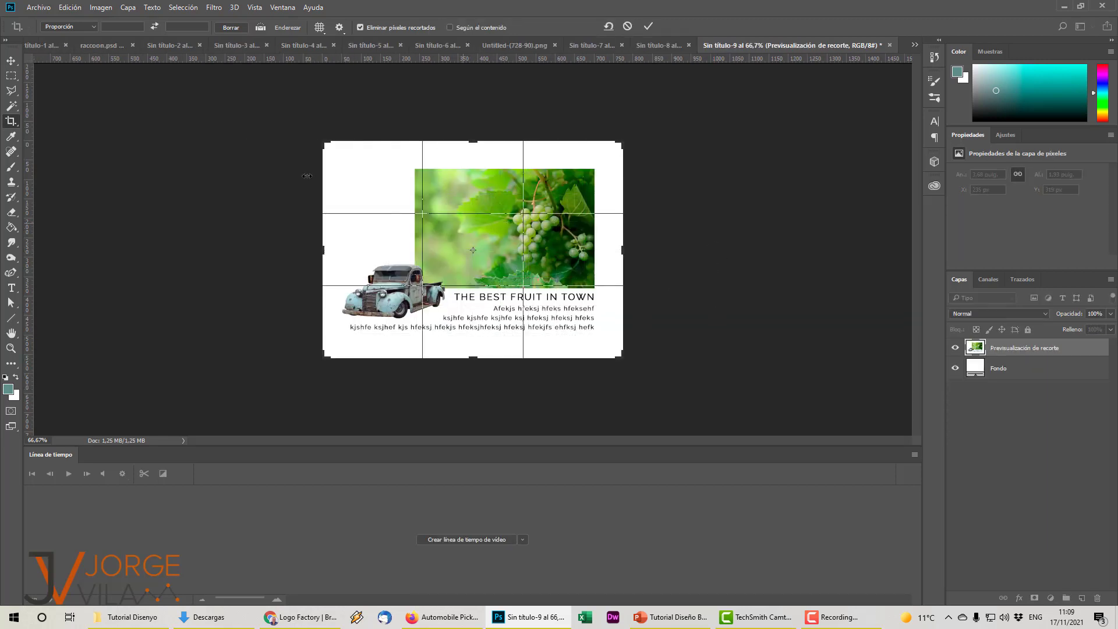
left_click(11, 61)
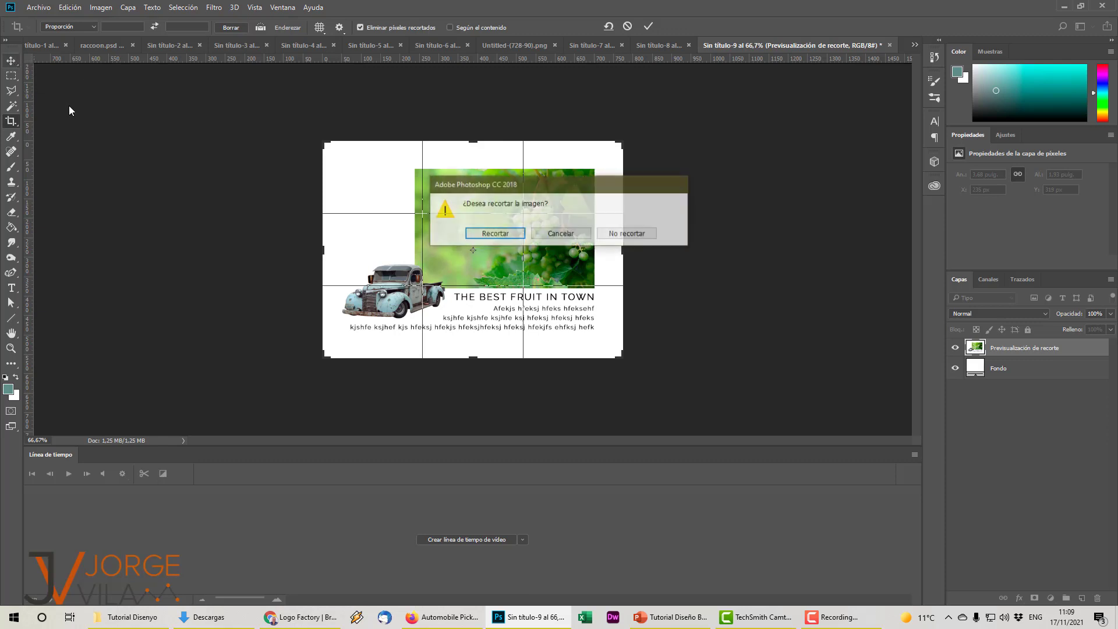
left_click(566, 234)
left_click(12, 61)
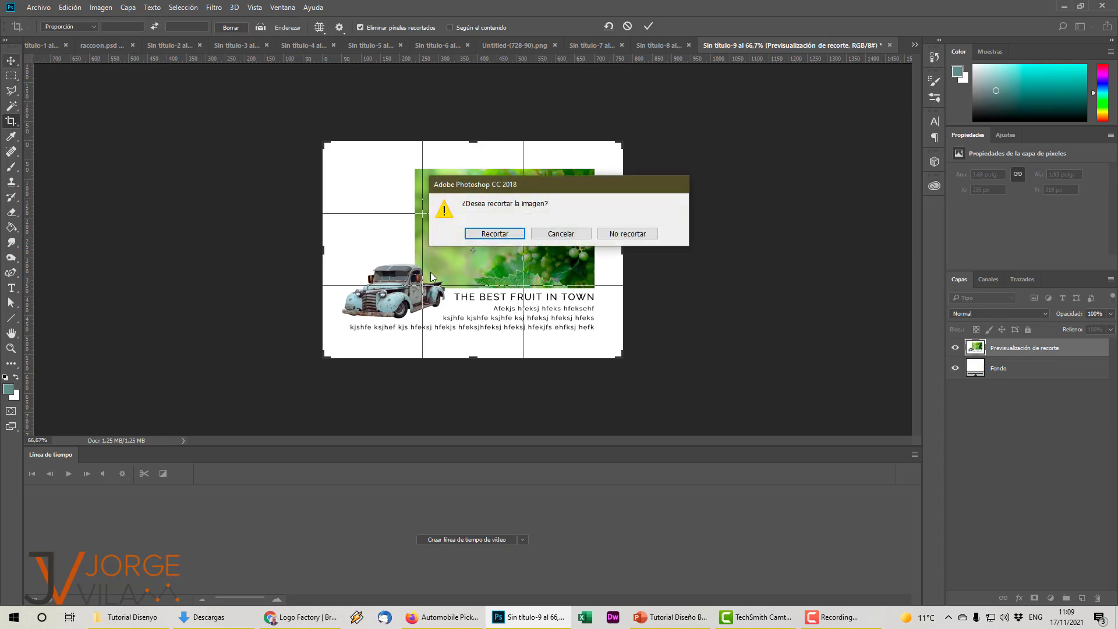
left_click(494, 232)
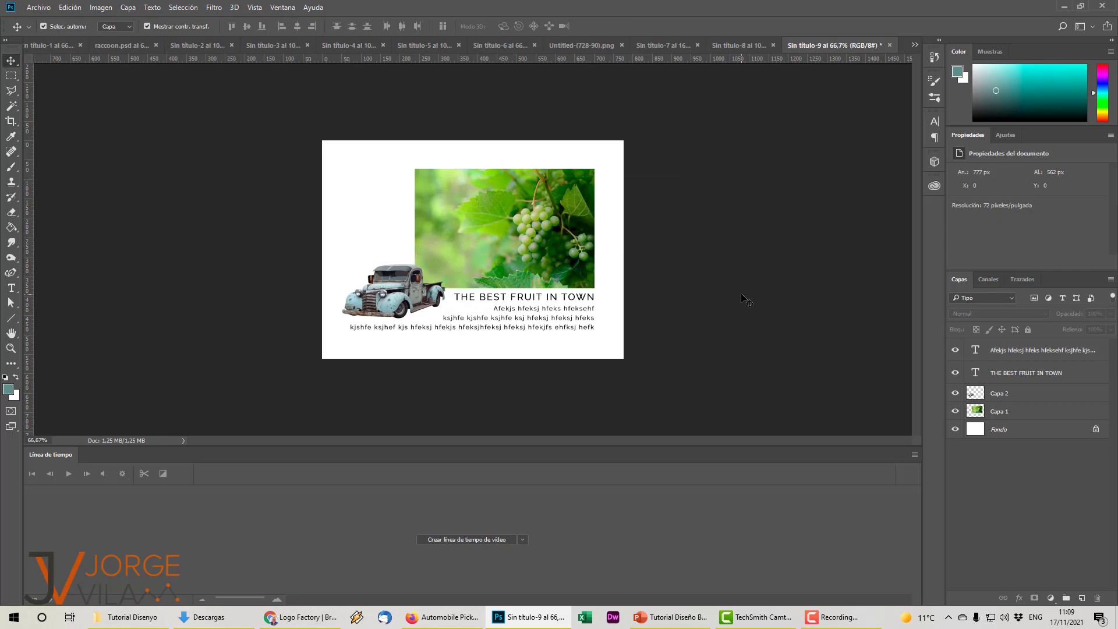